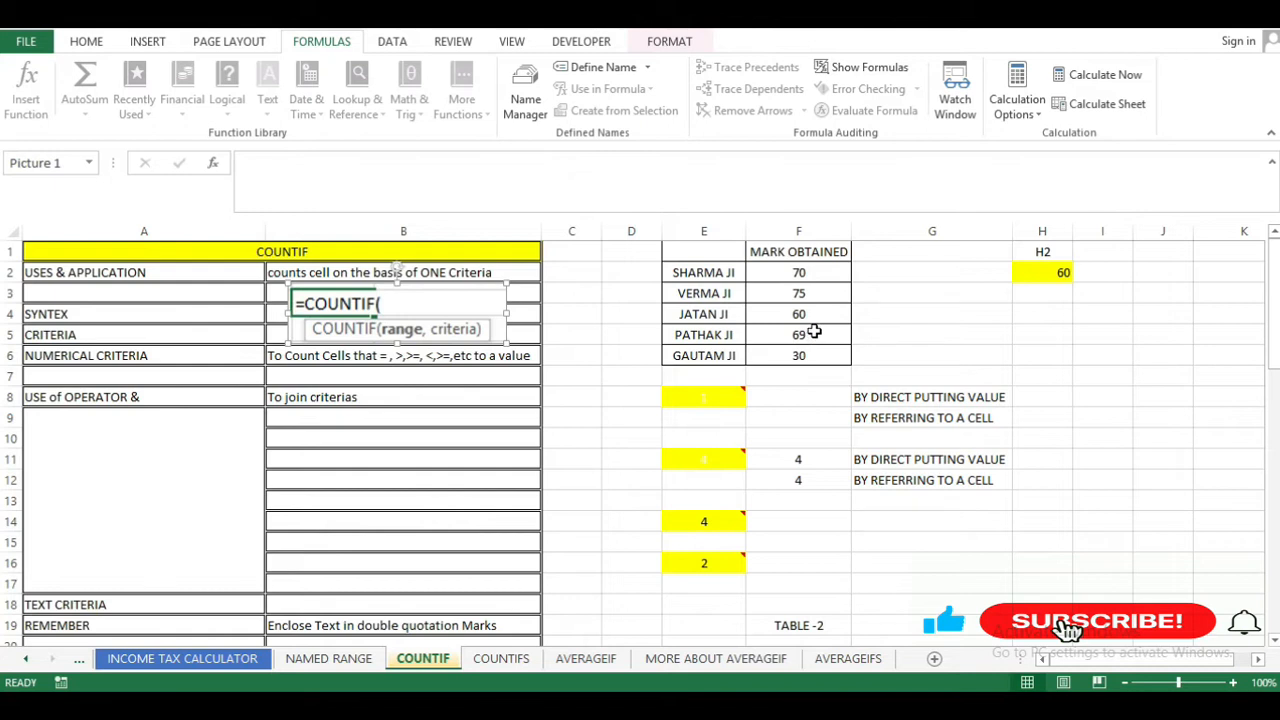
Move the COUNTIF syntax picture to the blank area below cell H2 and select the marks in F2:F6
mouse_move(718, 396)
click(86, 42)
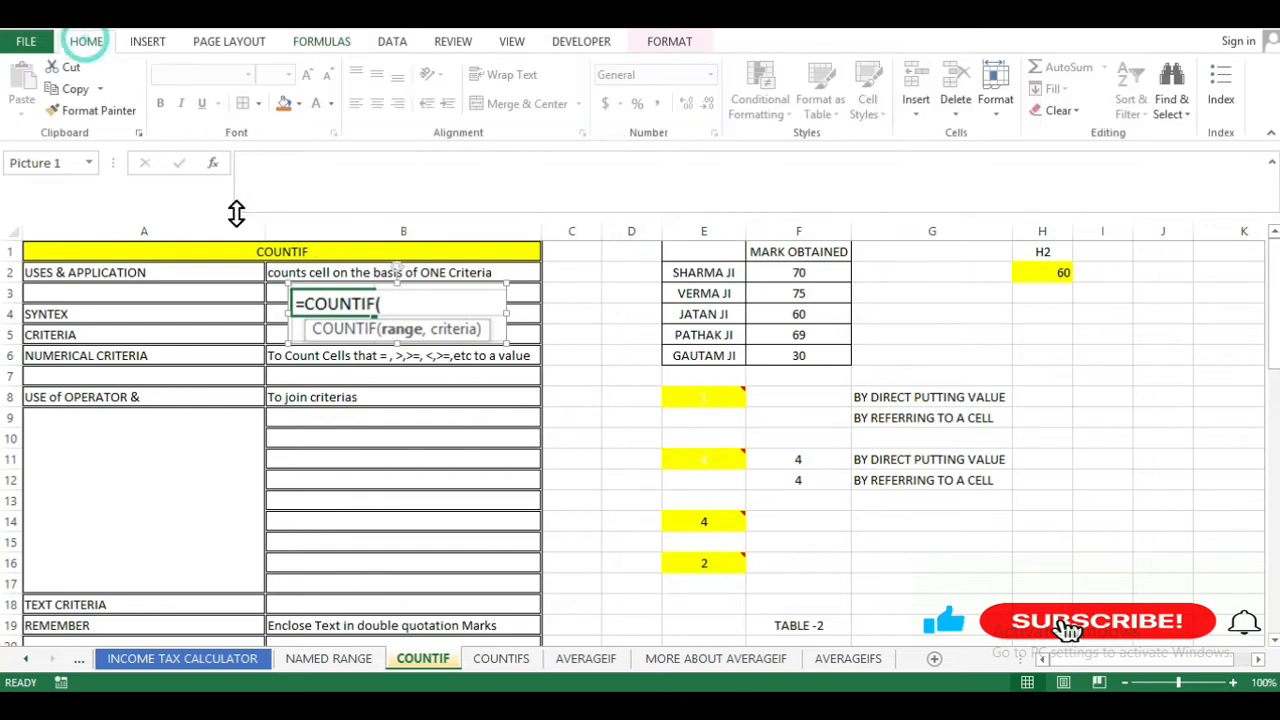
click(298, 254)
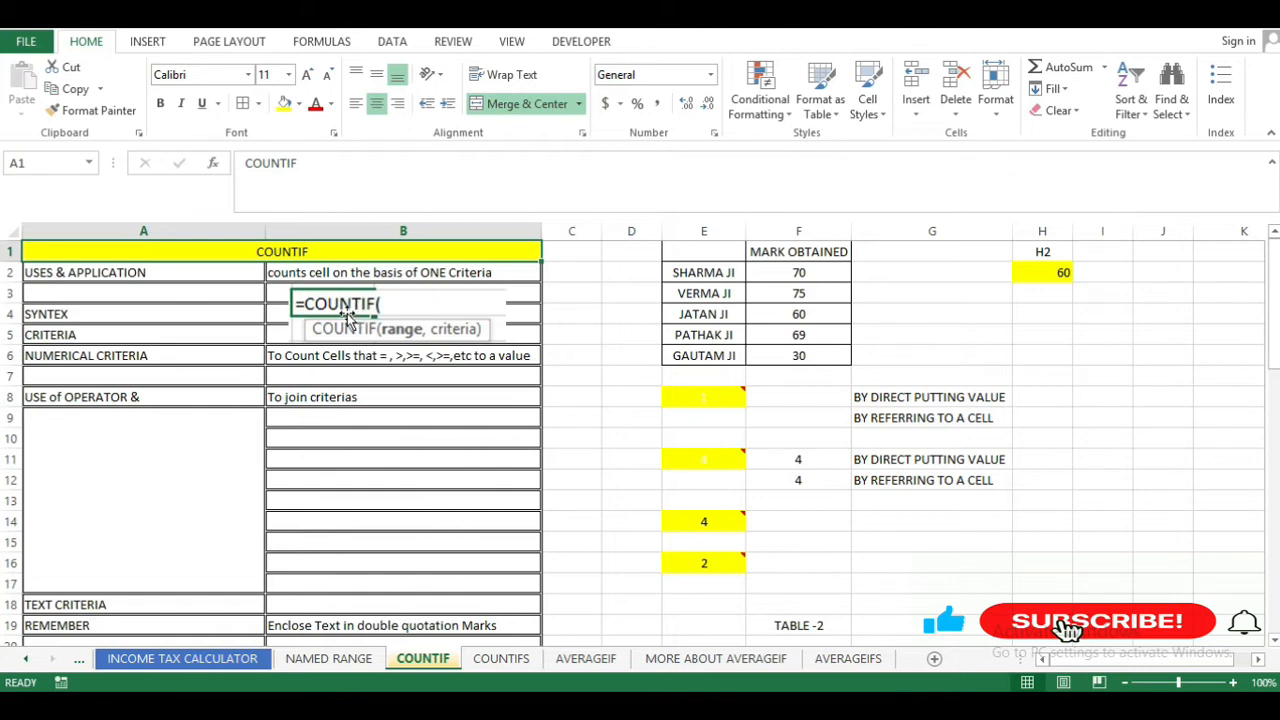
click(393, 309)
drag(393, 309, 1017, 314)
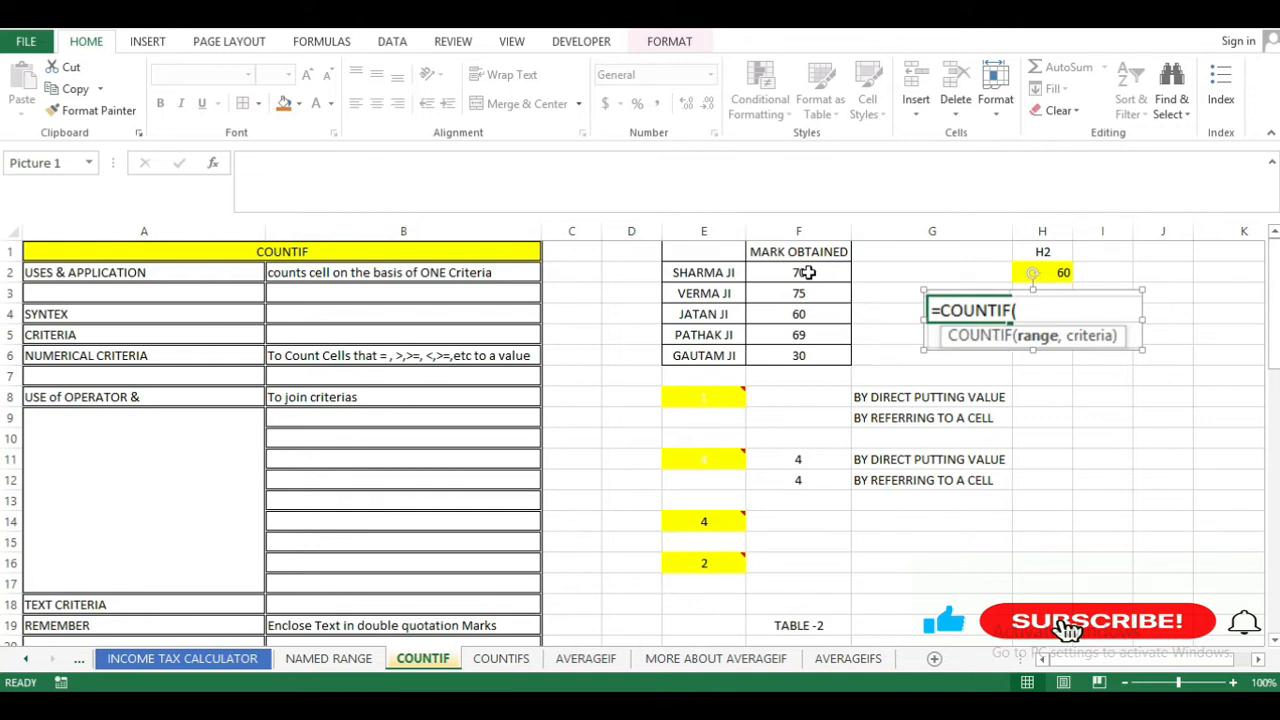
drag(808, 272, 808, 355)
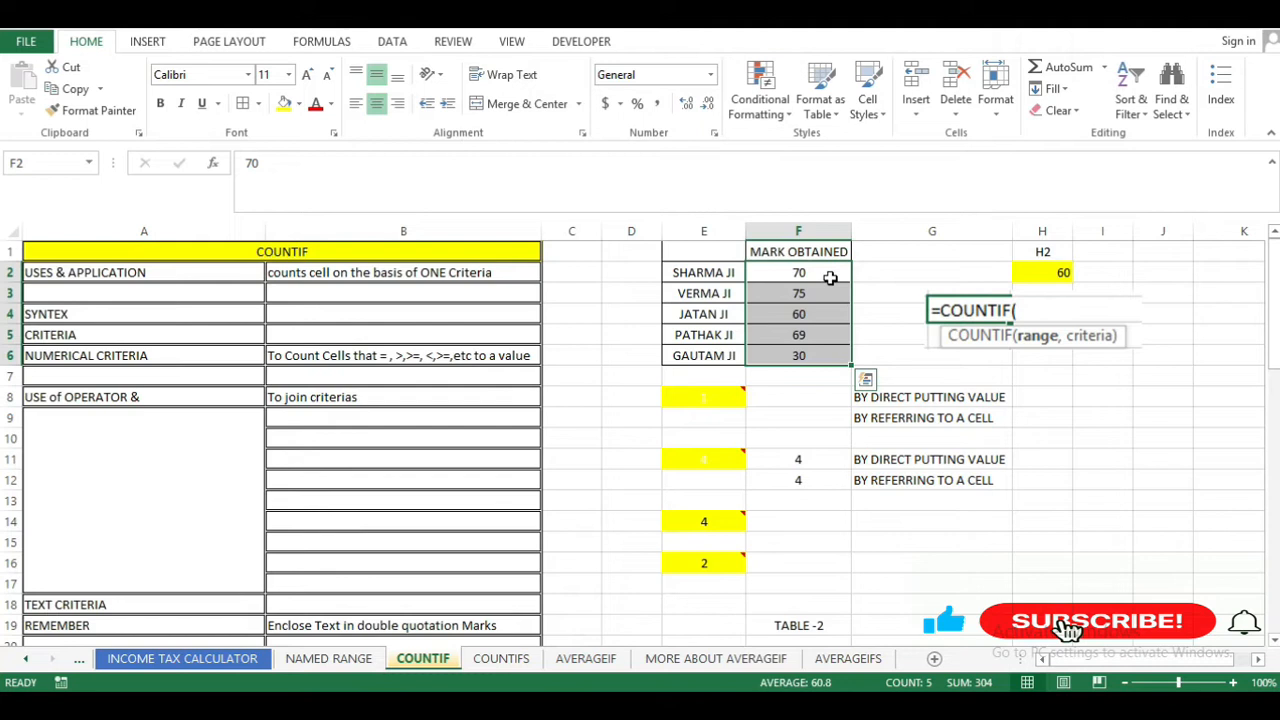
drag(810, 275, 816, 356)
Correct the last comparison operator in the NUMERICAL CRITERIA description in B6 to "<="
double_click(443, 357)
key(BackSpace)
text(<)
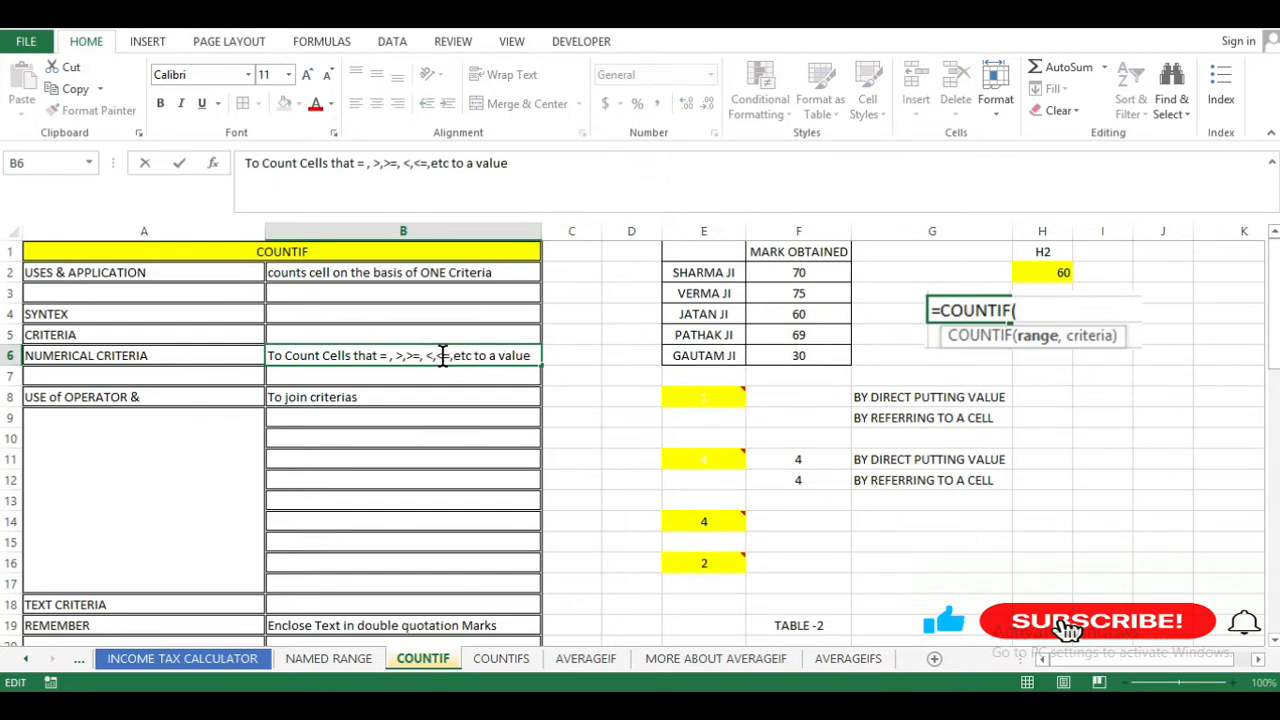
click(466, 391)
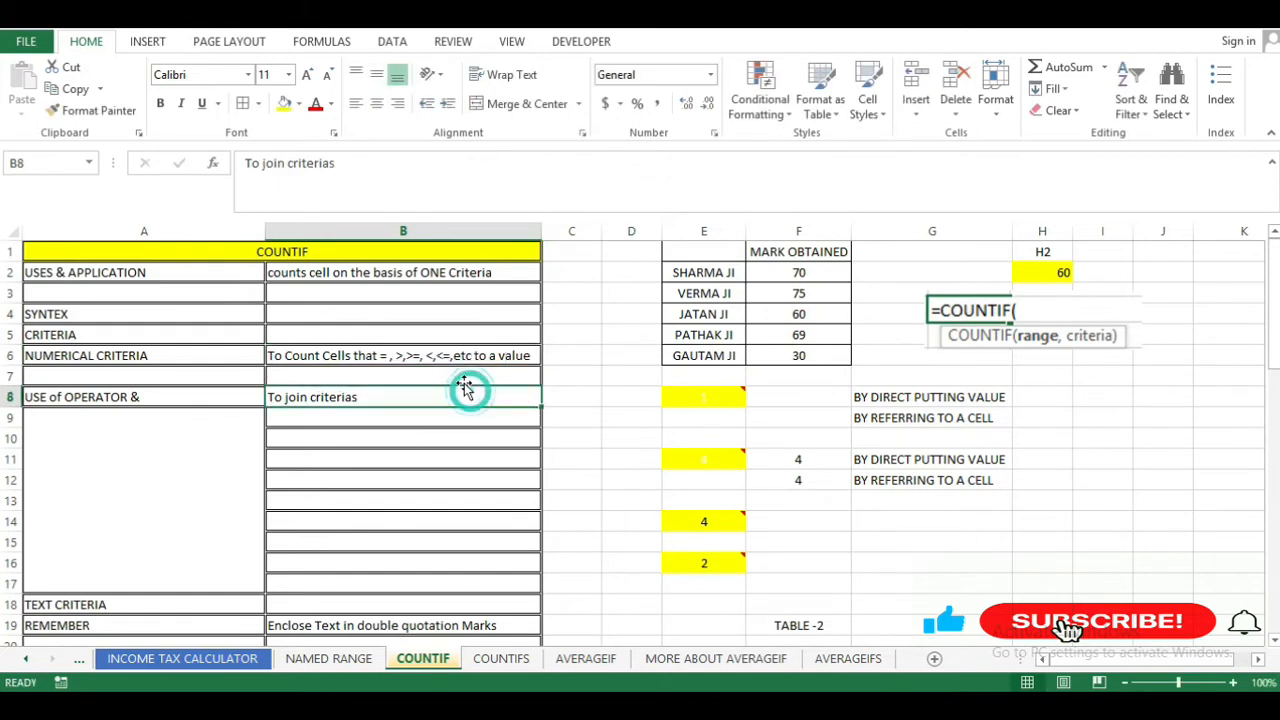
click(458, 356)
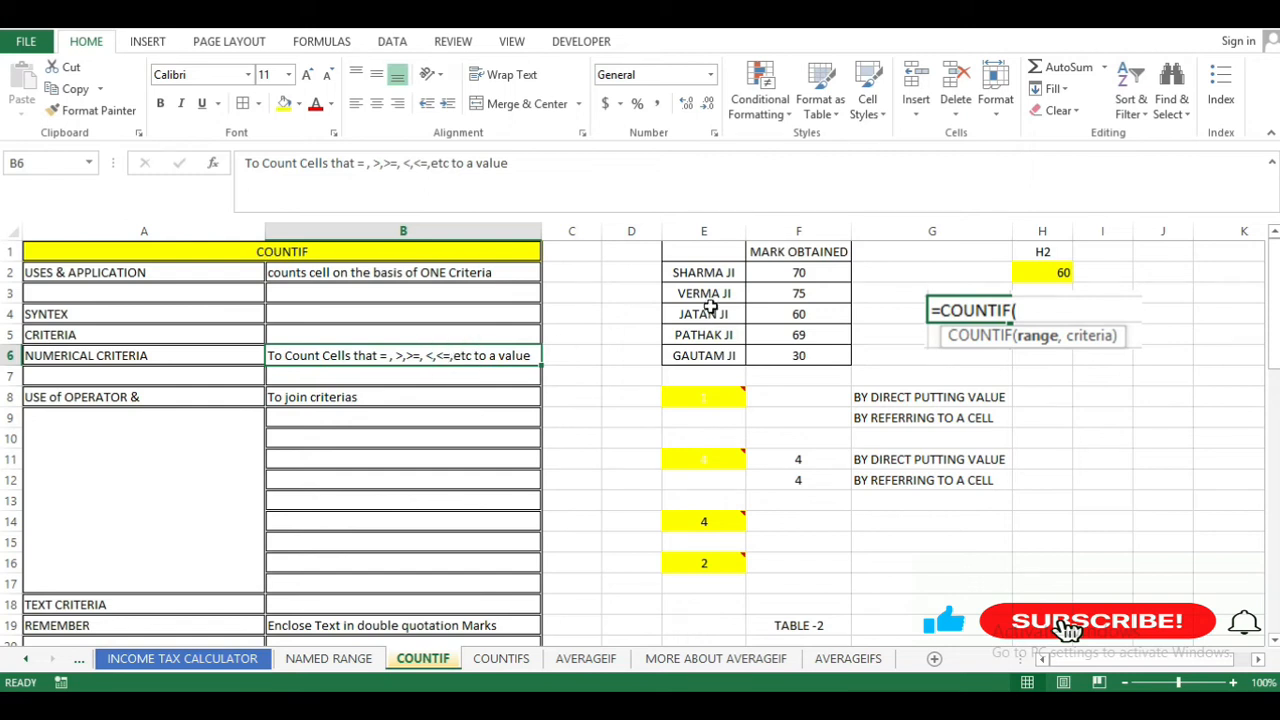
Move the COUNTIF syntax picture onto the notes table, across columns A and B around rows 3 to 5
click(798, 372)
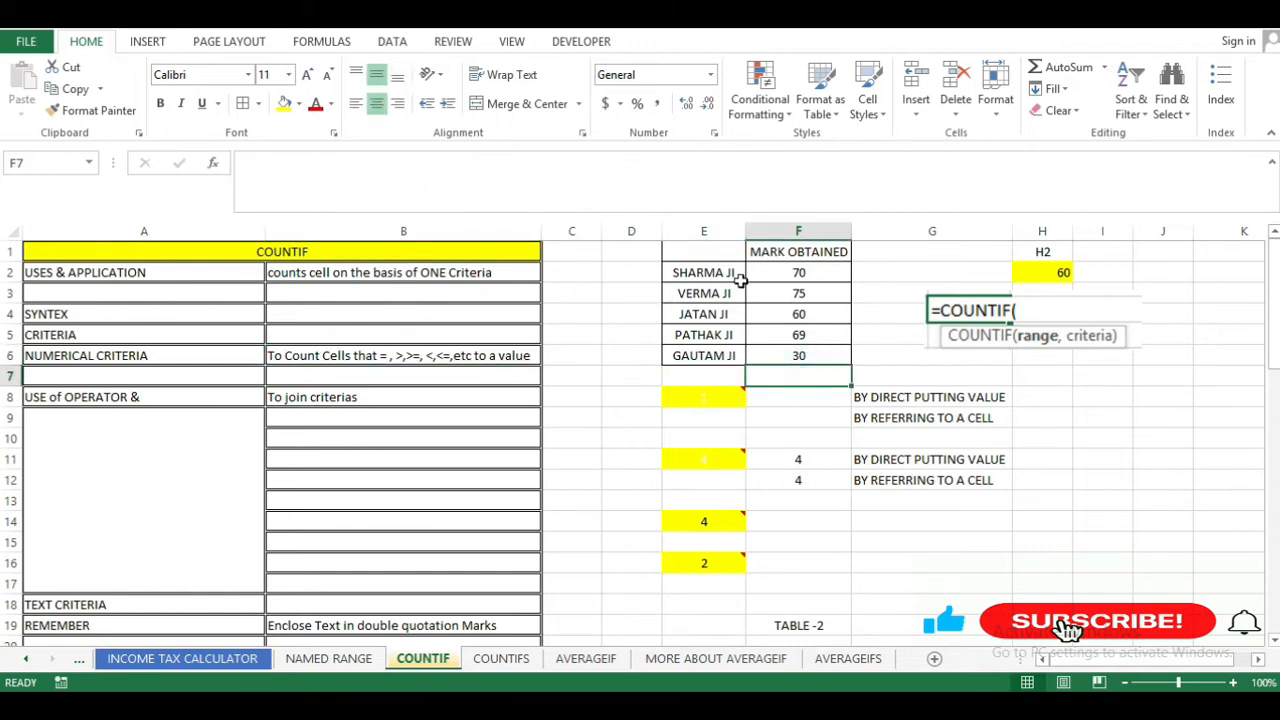
drag(754, 327, 258, 300)
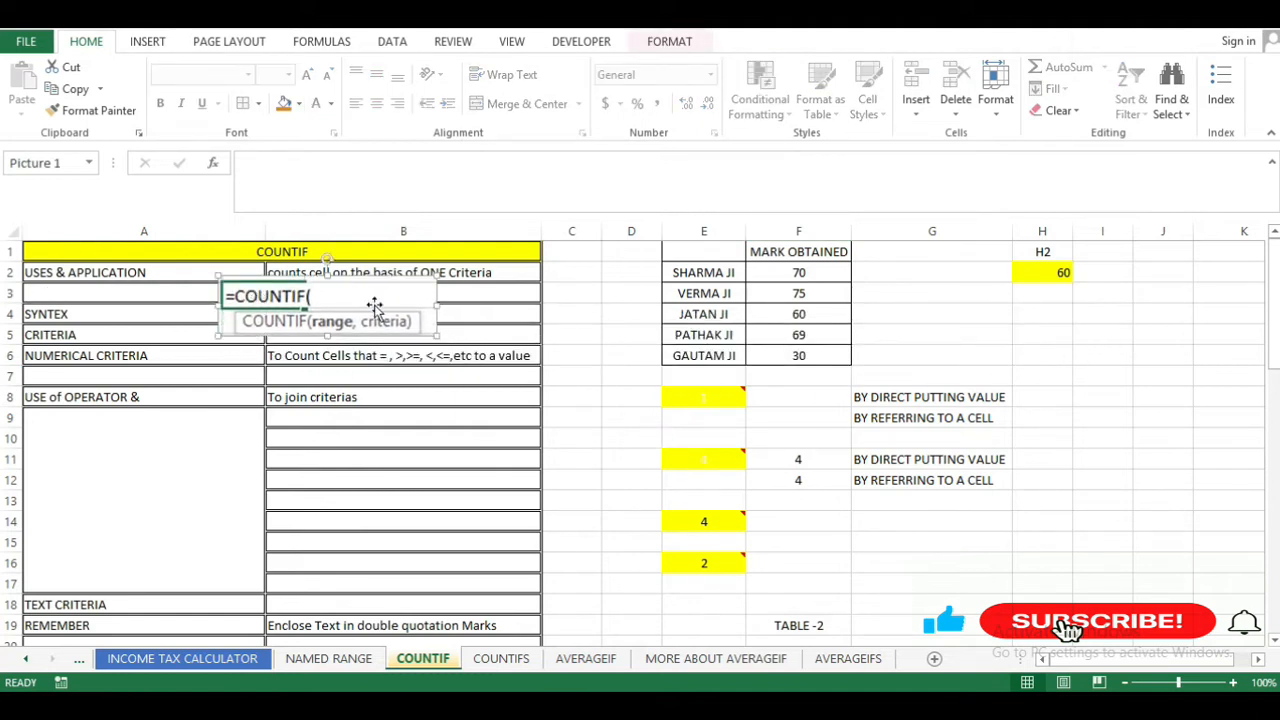
Begin a COUNTIF formula in F8 for the question in E8's comment on how many students obtained 60 marks
mouse_move(720, 392)
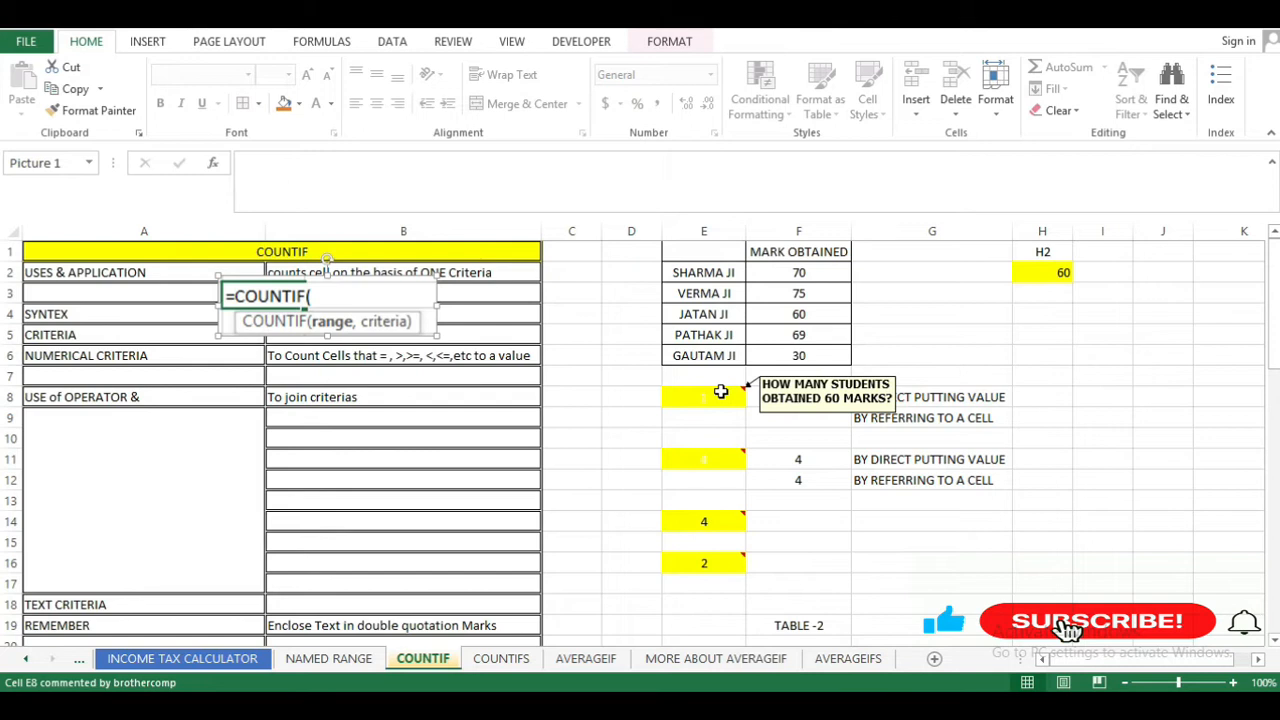
click(787, 398)
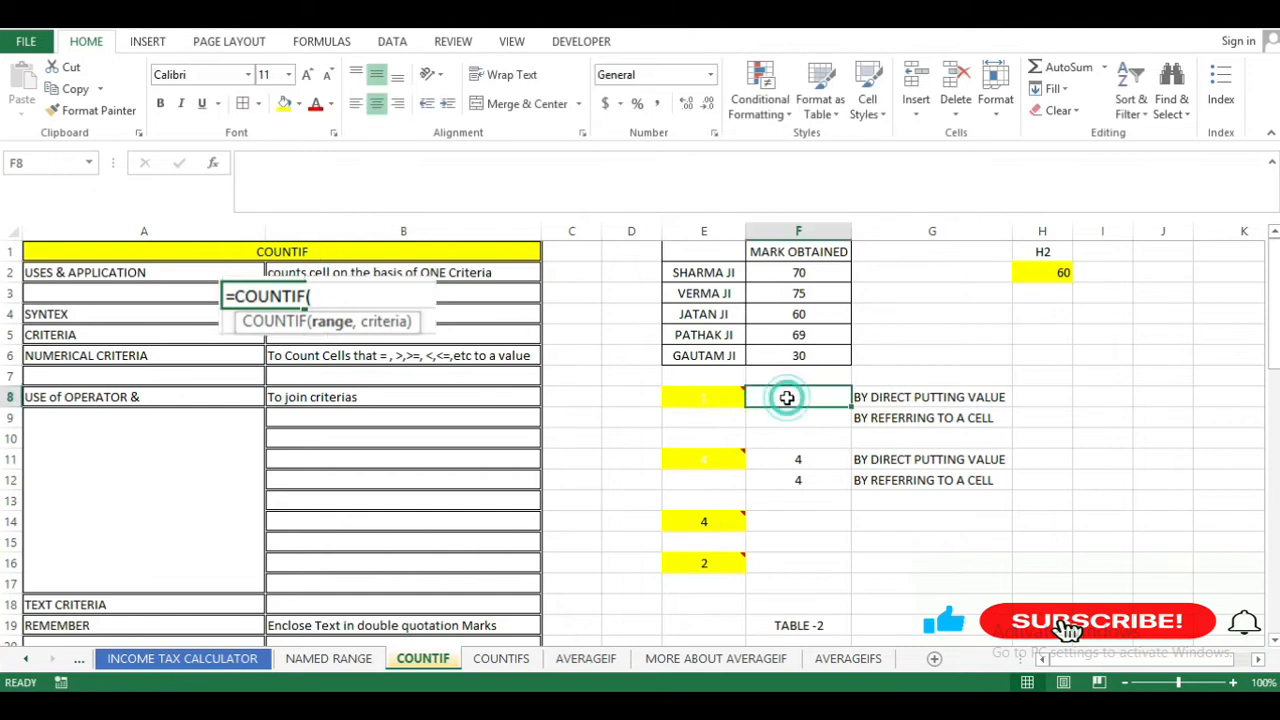
text(=)
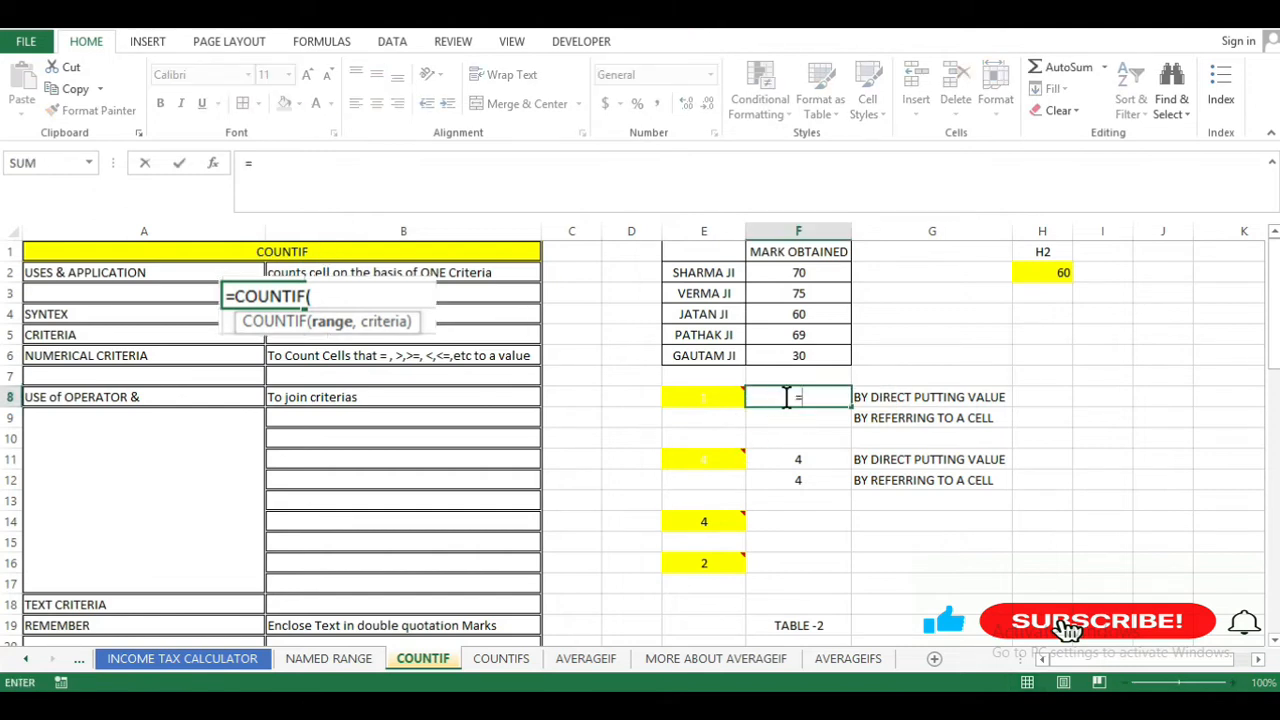
text(CO)
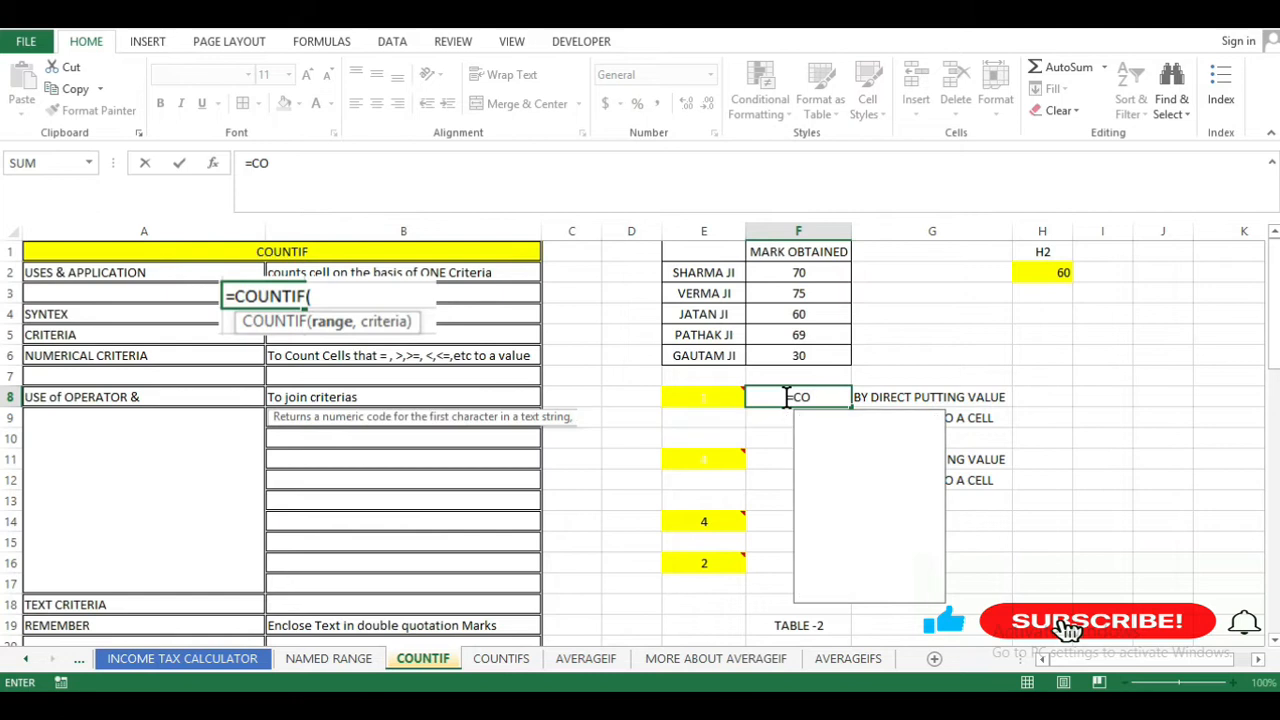
text(UNT)
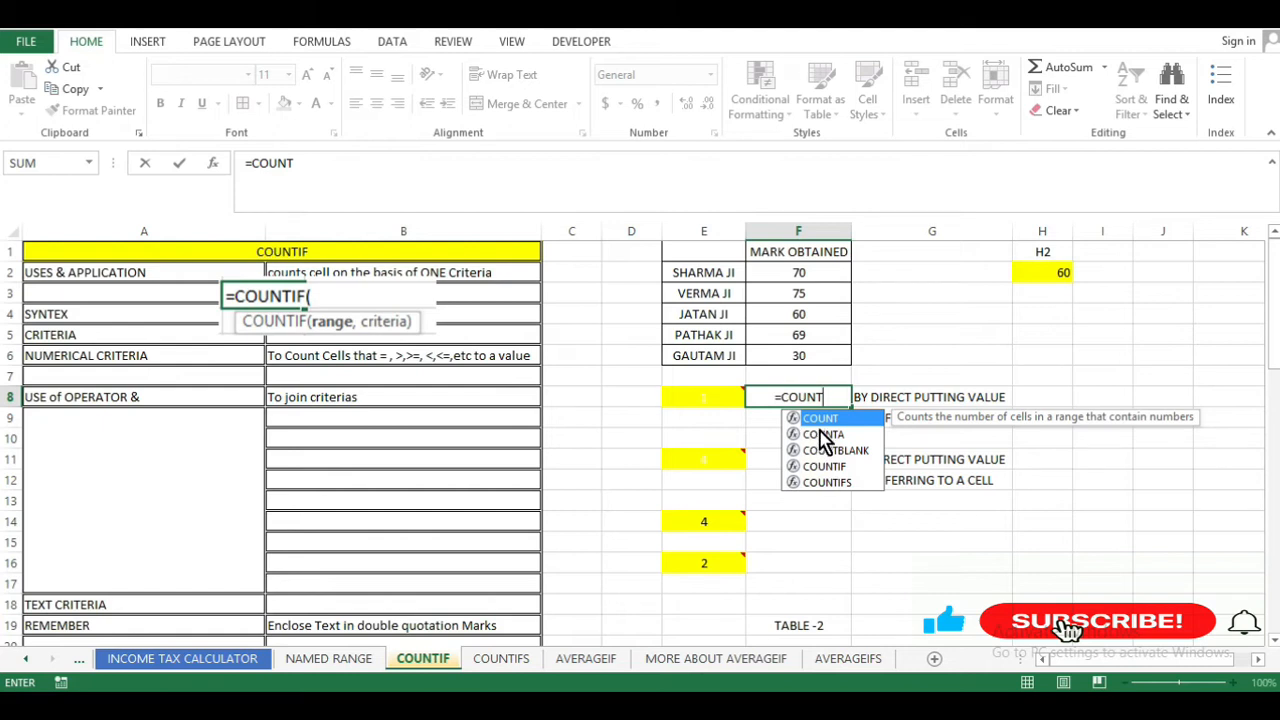
click(822, 436)
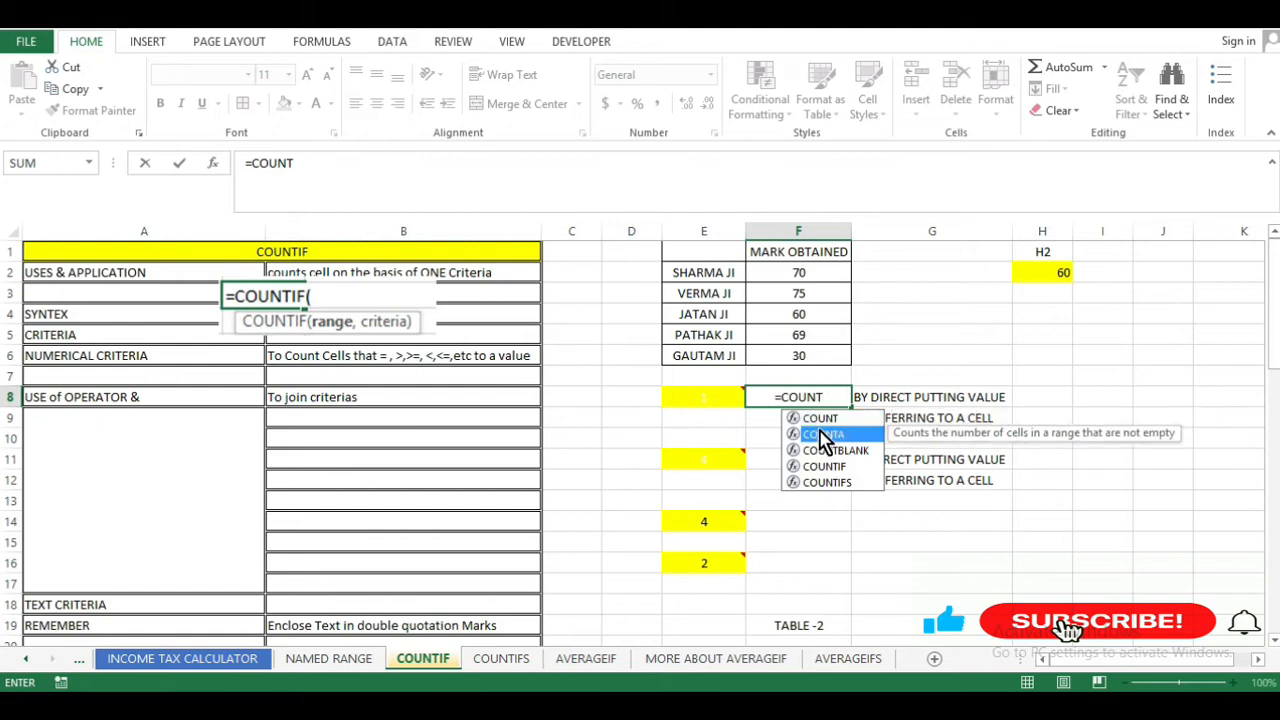
key(Down)
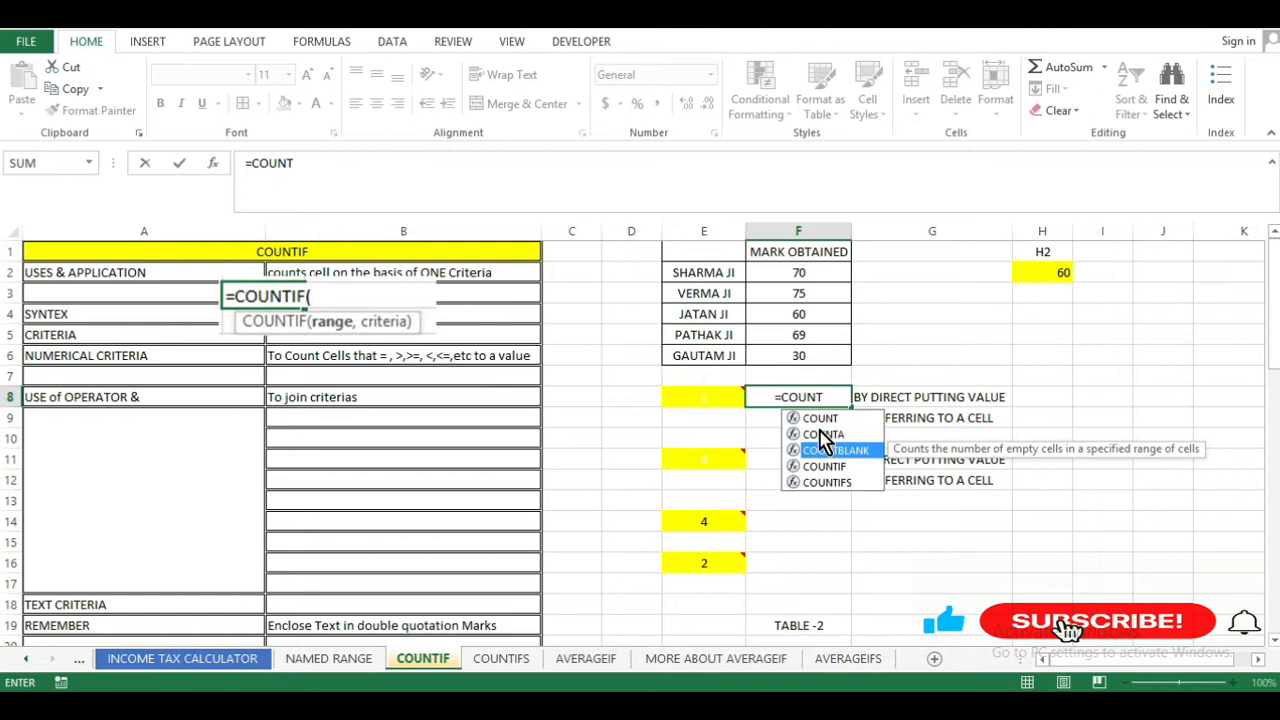
key(Down)
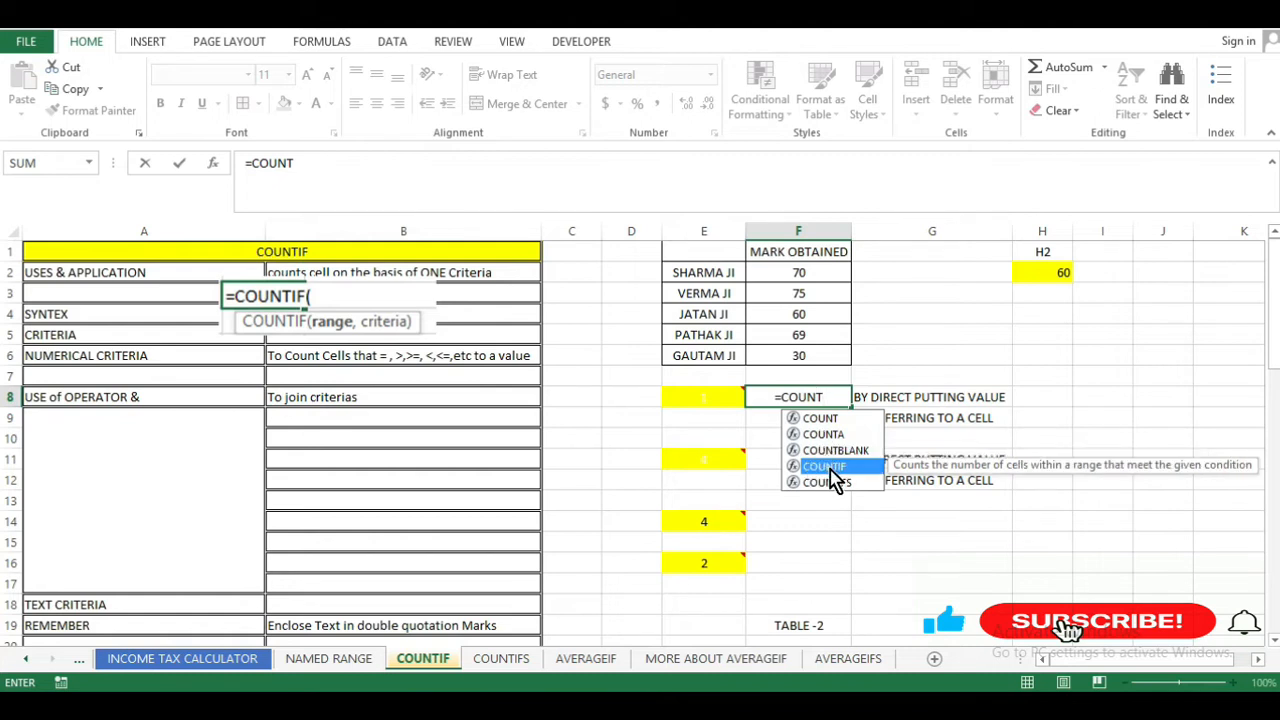
double_click(830, 468)
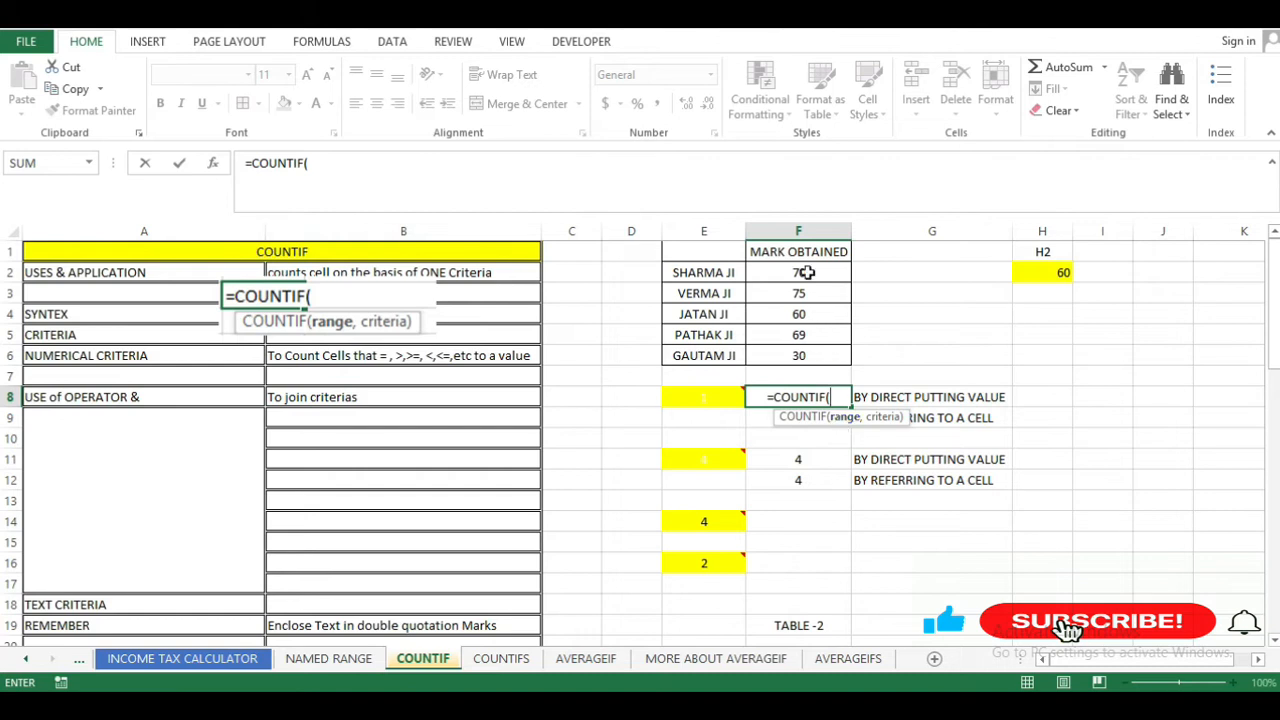
Set the range argument of the COUNTIF formula in F8 to the marks in F2:F6
drag(807, 272, 808, 354)
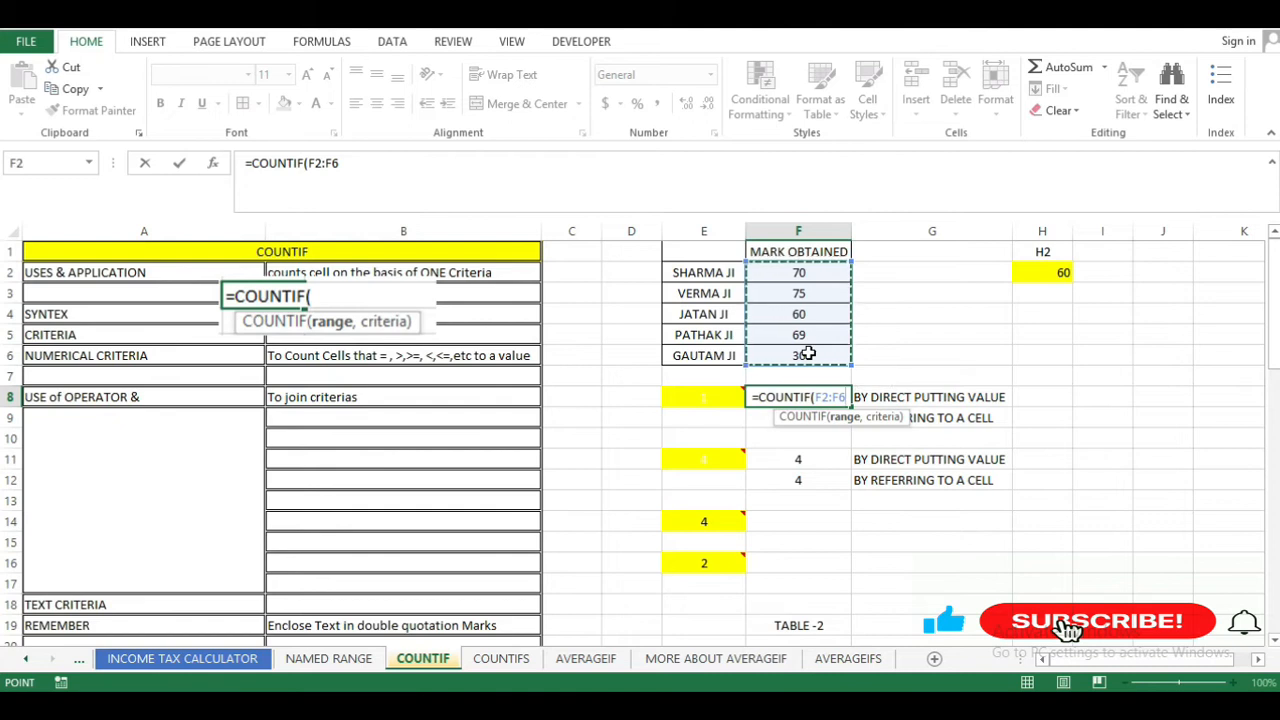
click(794, 278)
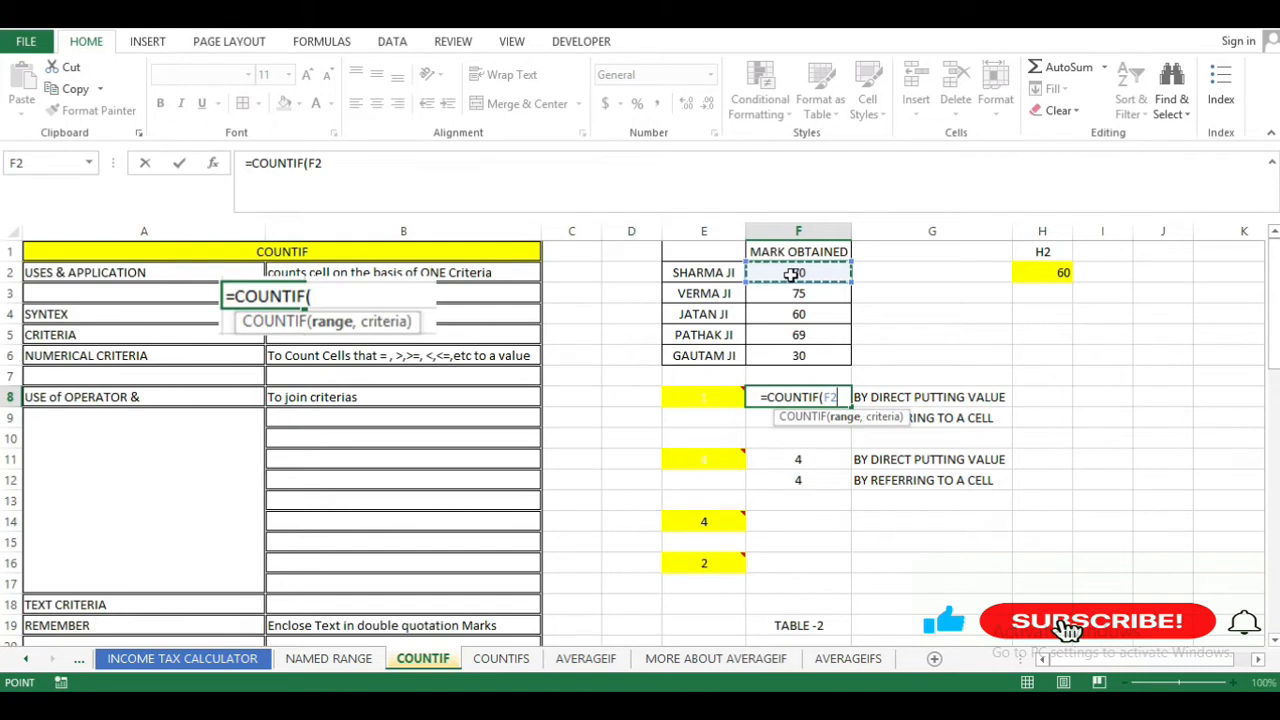
drag(791, 274, 798, 355)
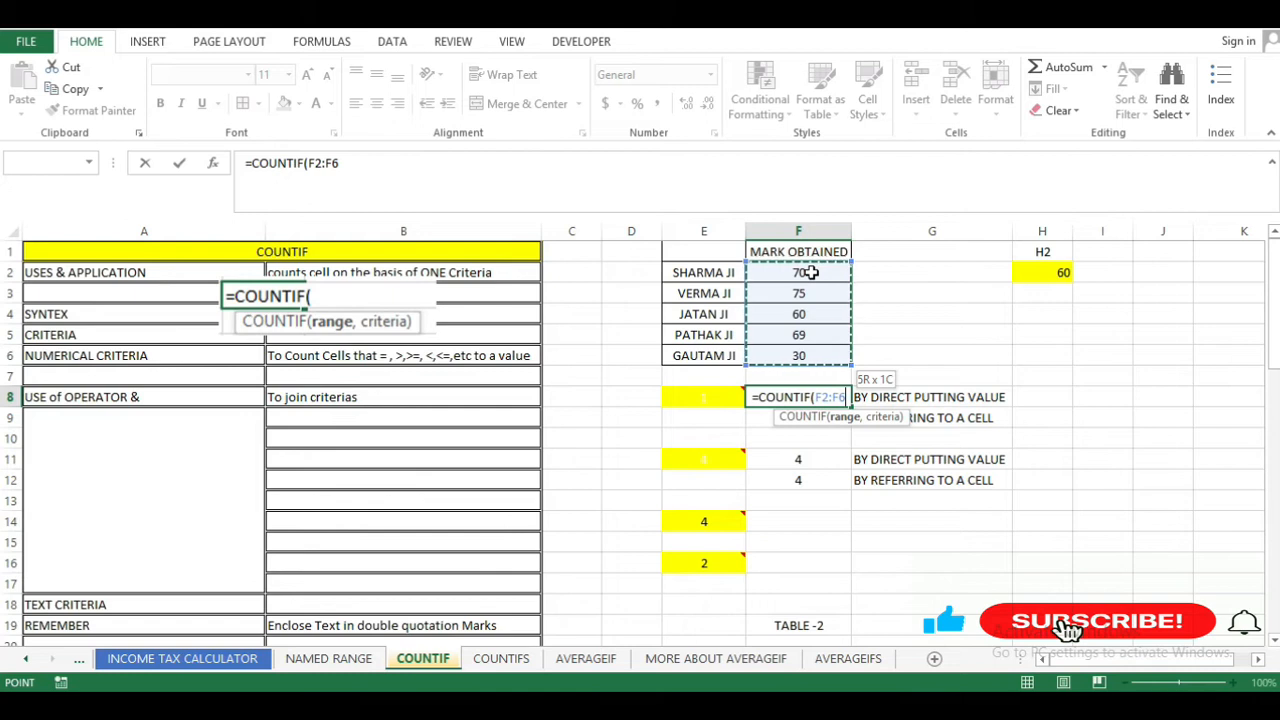
click(808, 273)
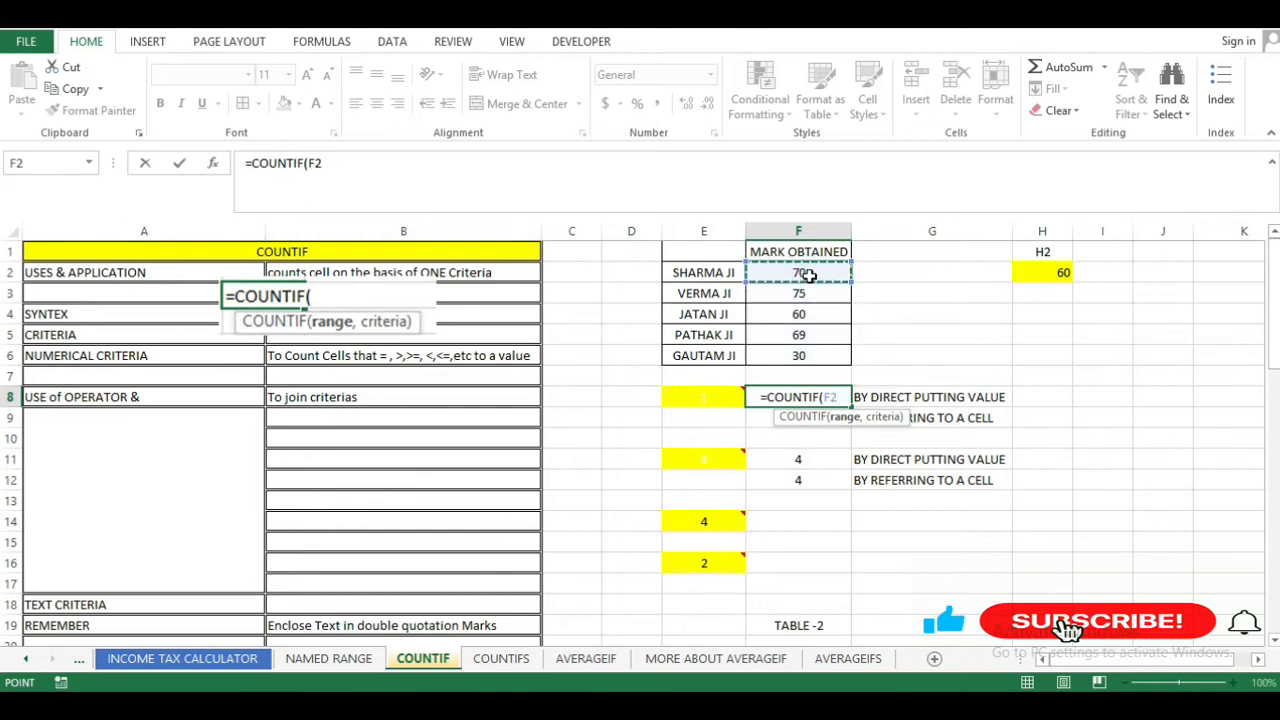
drag(808, 273, 814, 360)
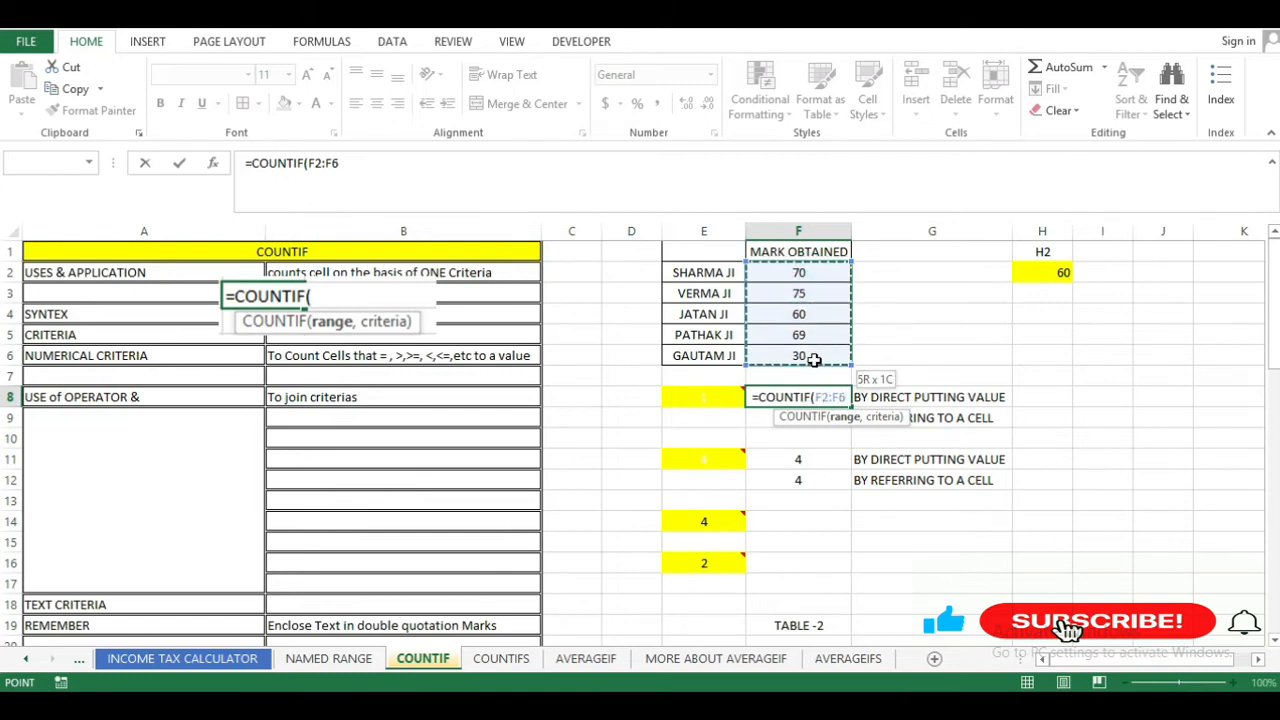
click(797, 275)
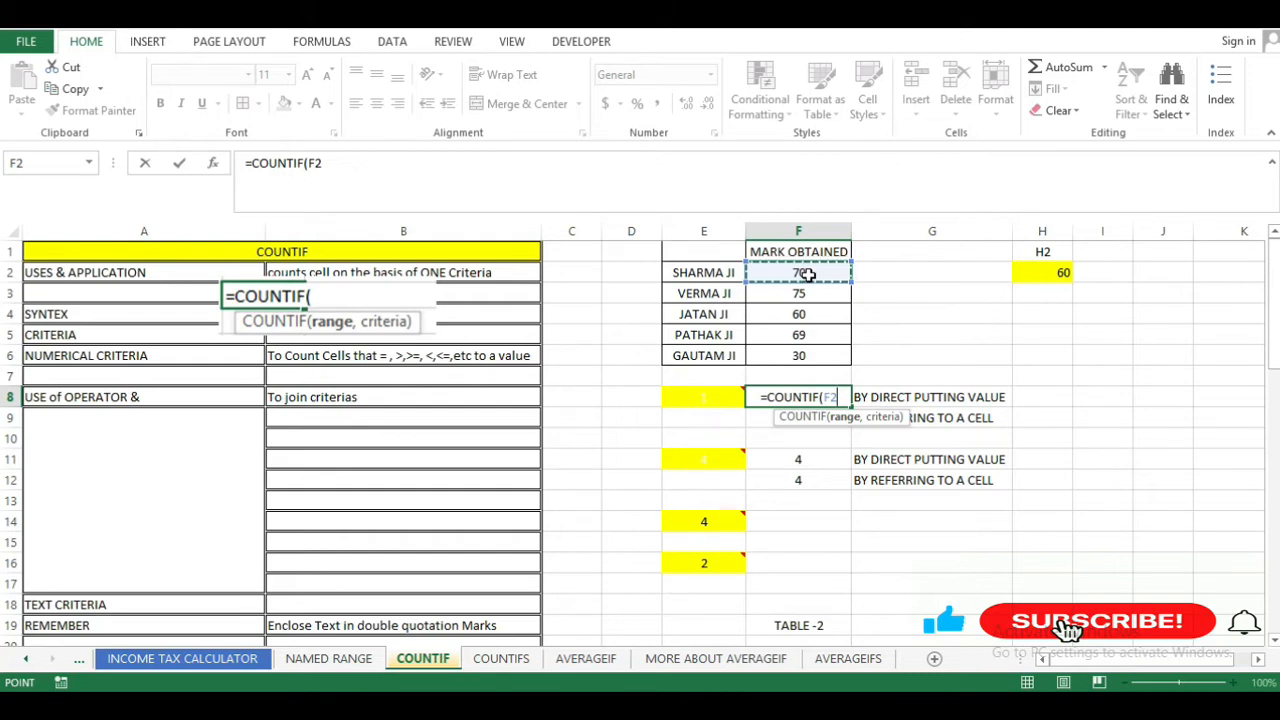
key(ctrl+shift+Down)
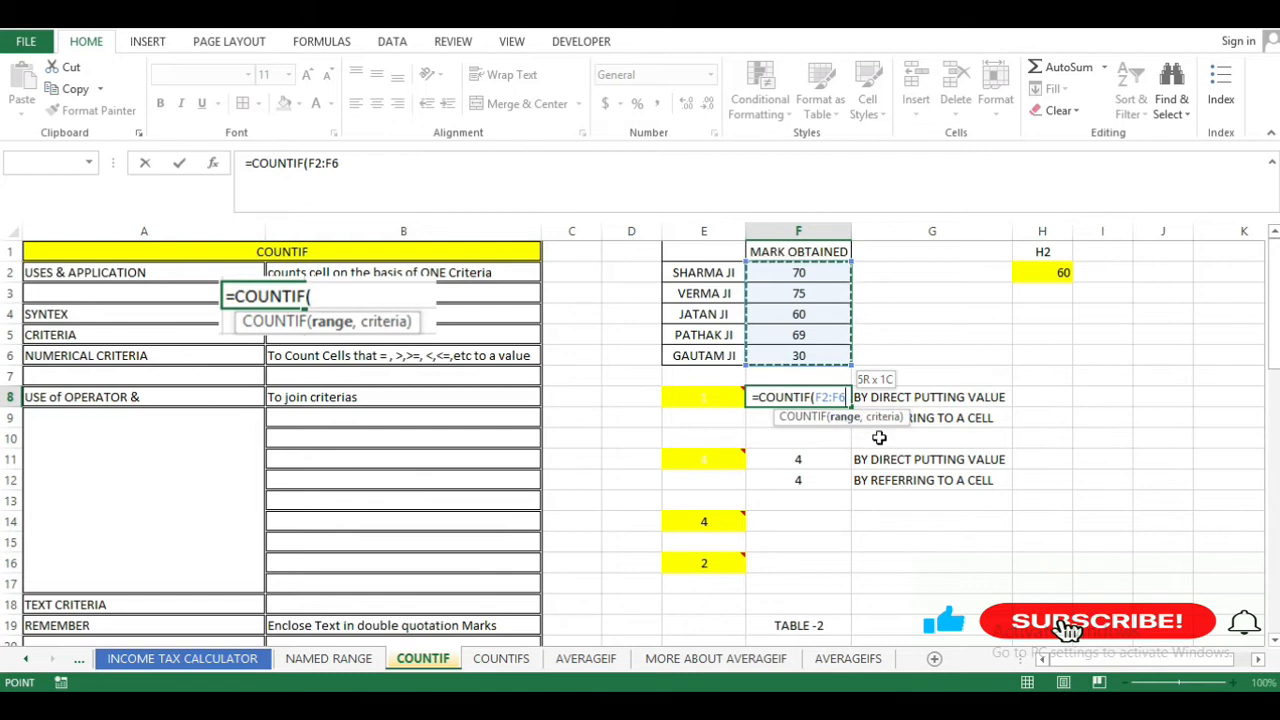
Complete the F8 formula with 60 as the direct criteria, giving =COUNTIF(F2:F6,60), and review it
text(,)
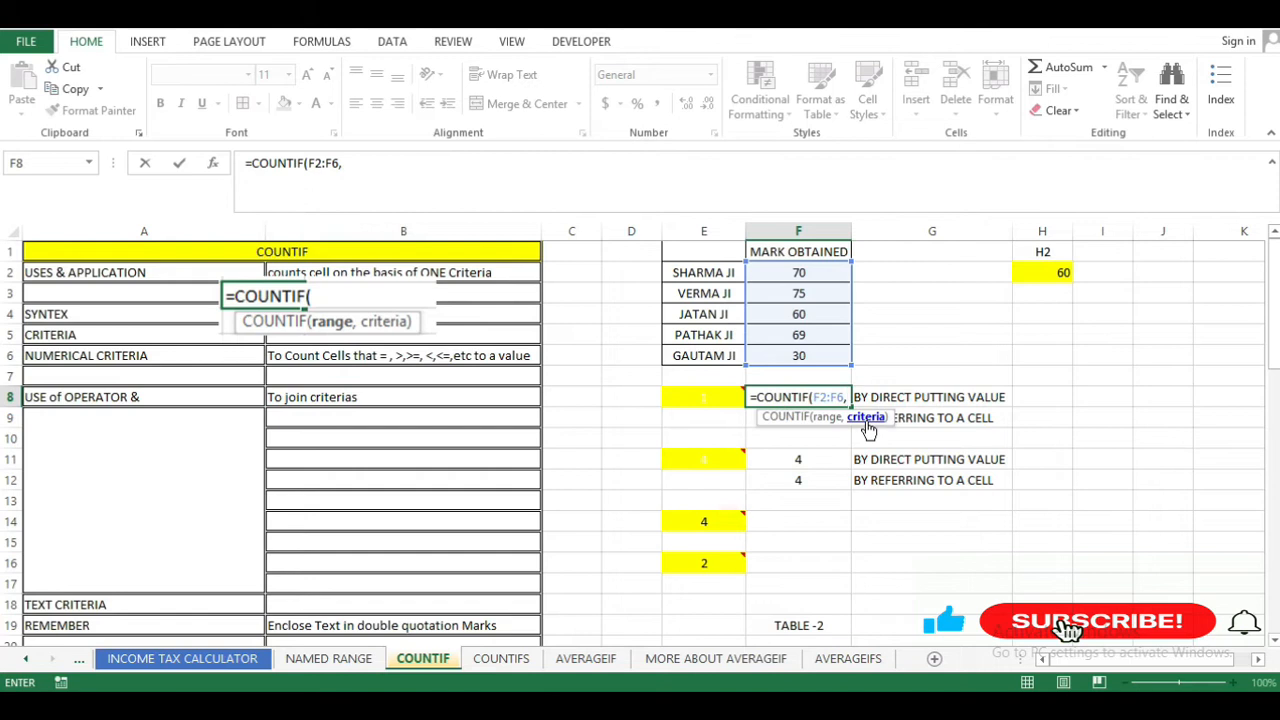
text(60)
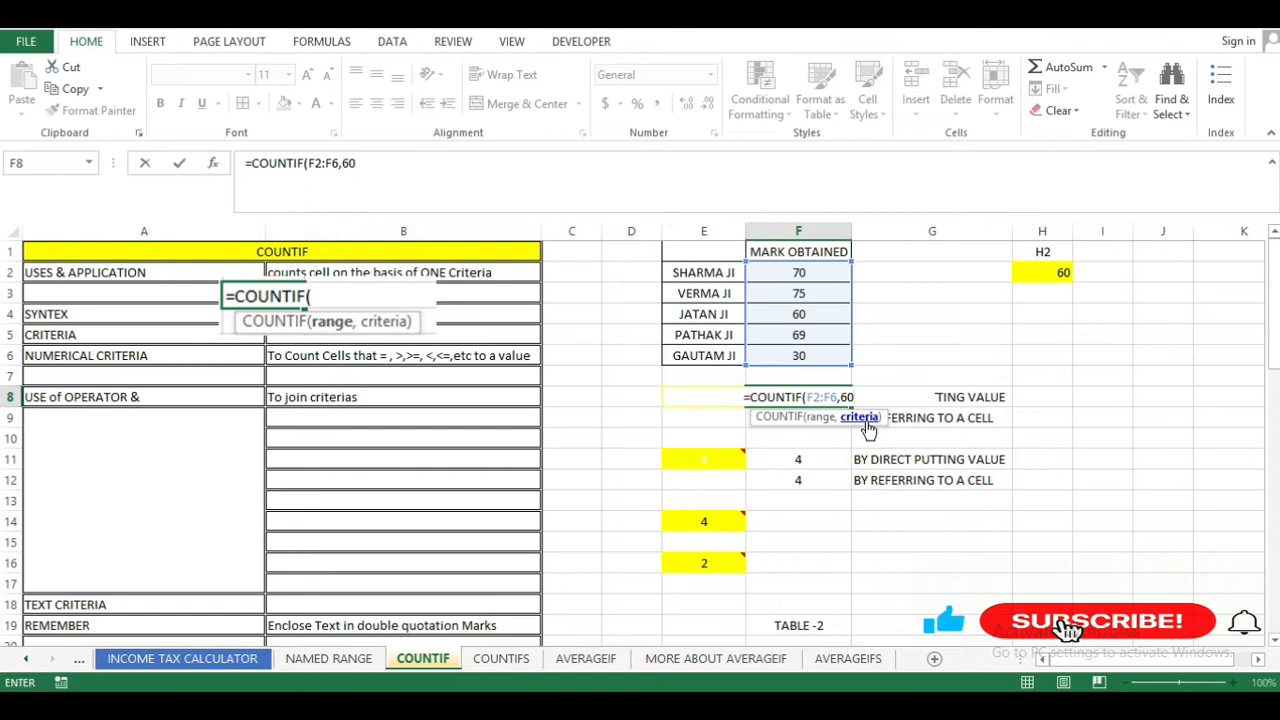
text())
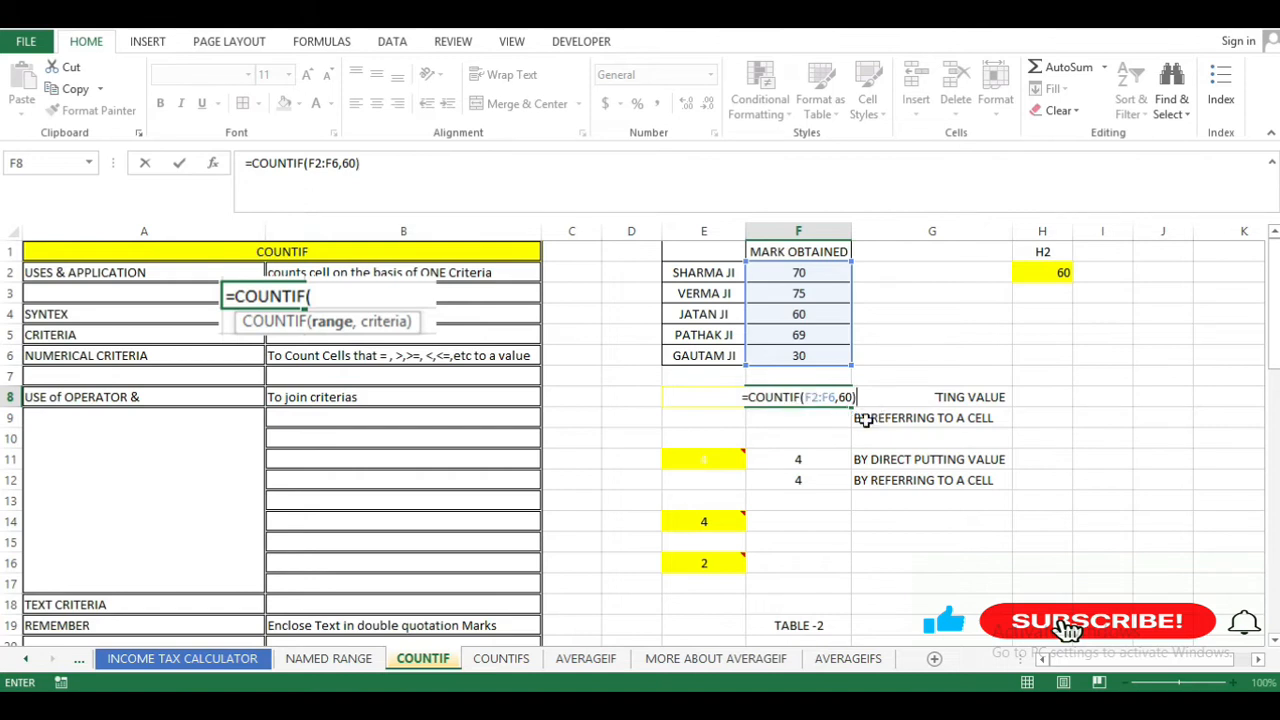
key(Return)
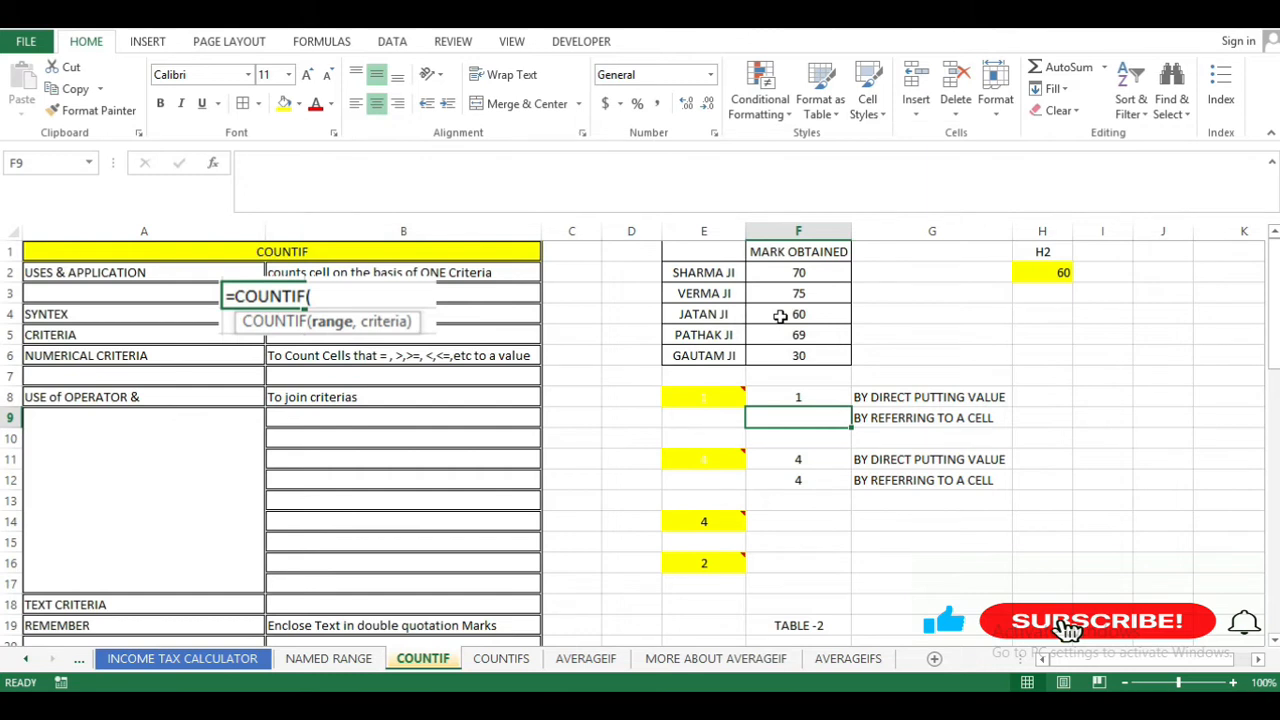
click(820, 398)
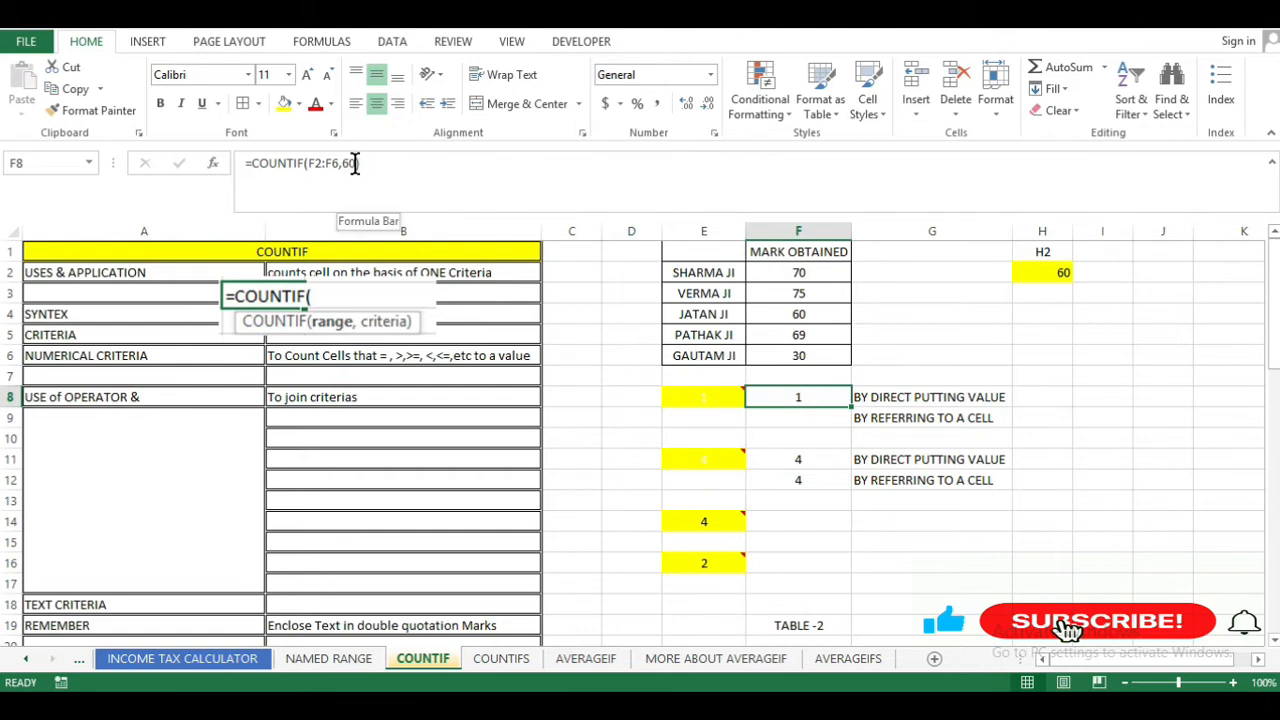
Enter =COUNTIF(F2:F6,H2) in F9 to count the students with 60 marks by referring to the criteria cell H2
click(1041, 267)
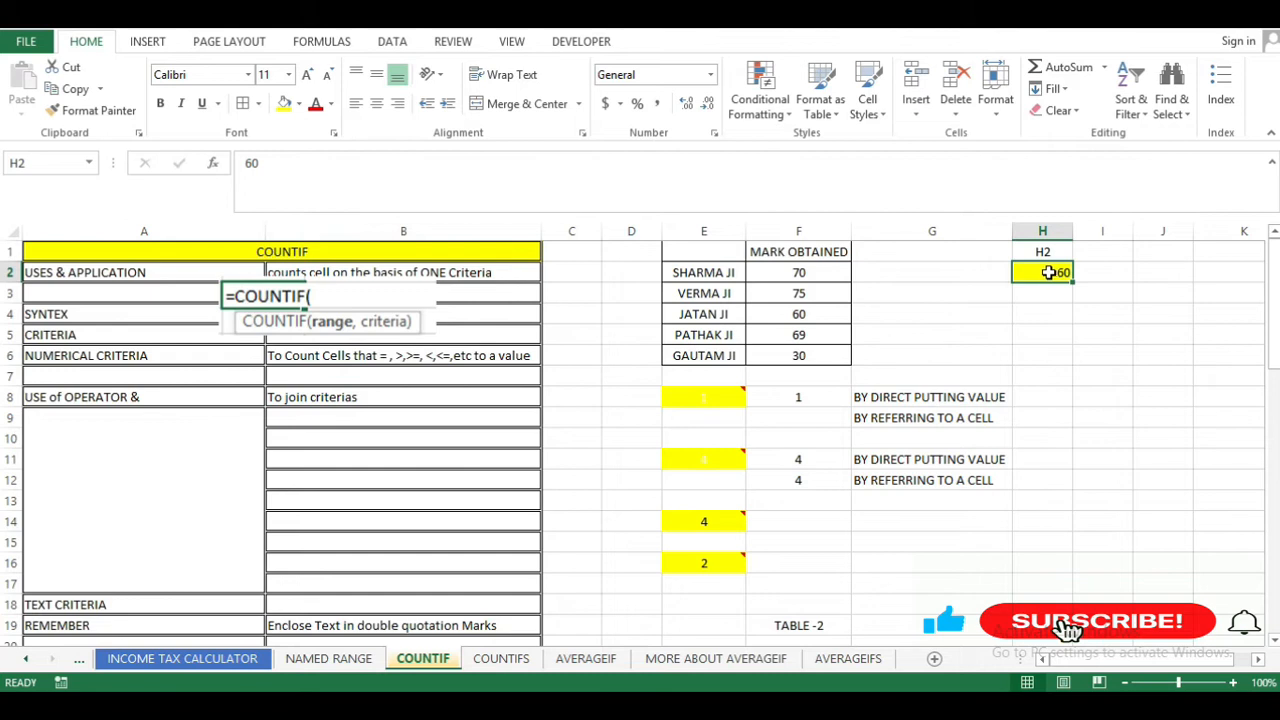
double_click(798, 418)
text(=)
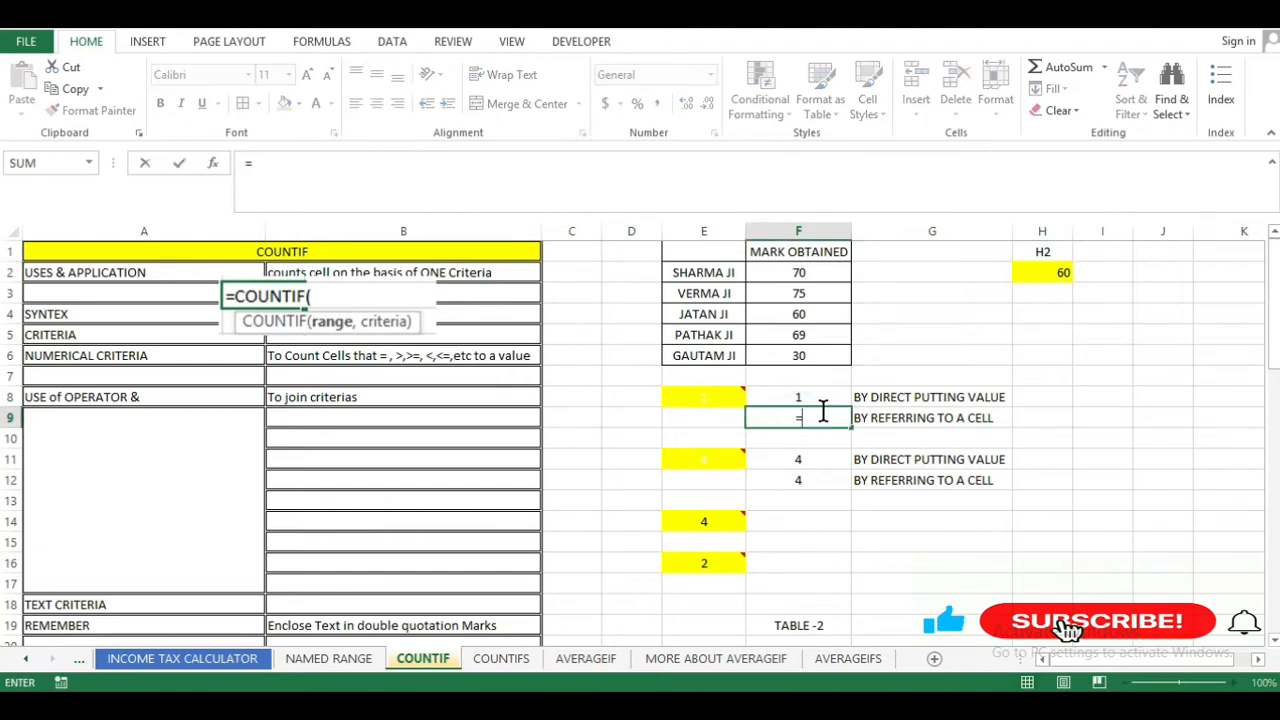
text(COUNT)
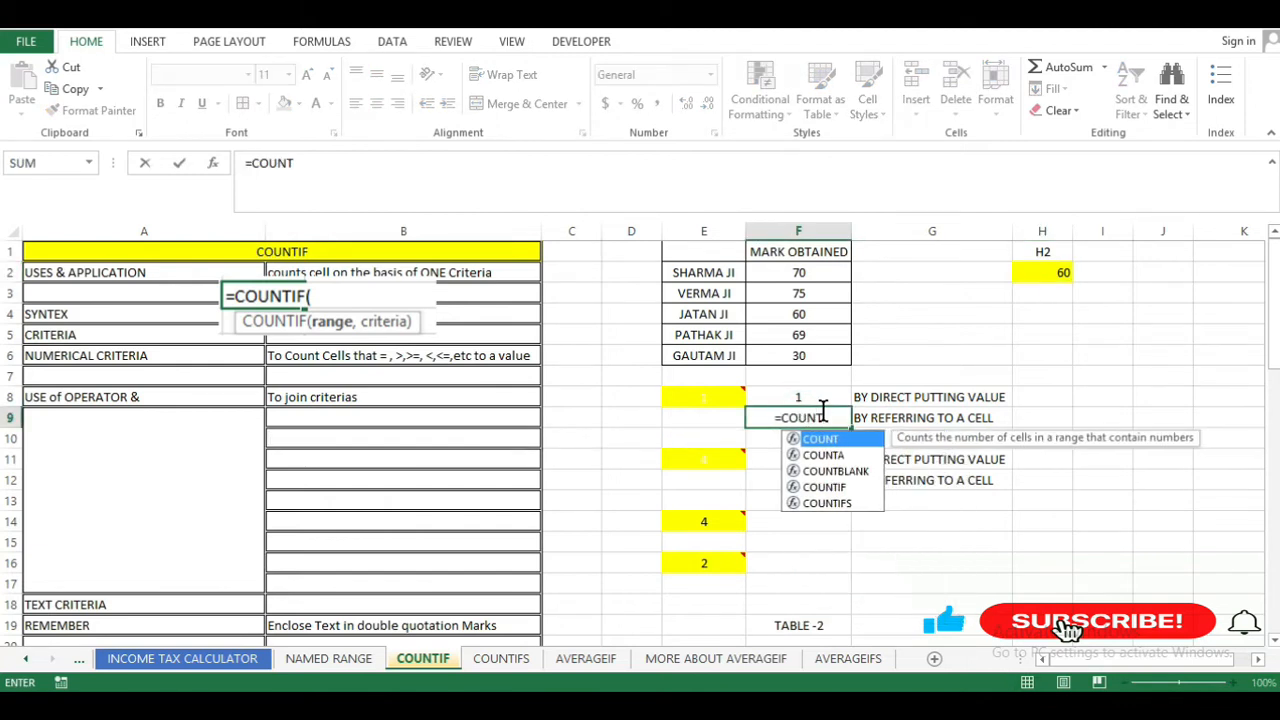
double_click(840, 486)
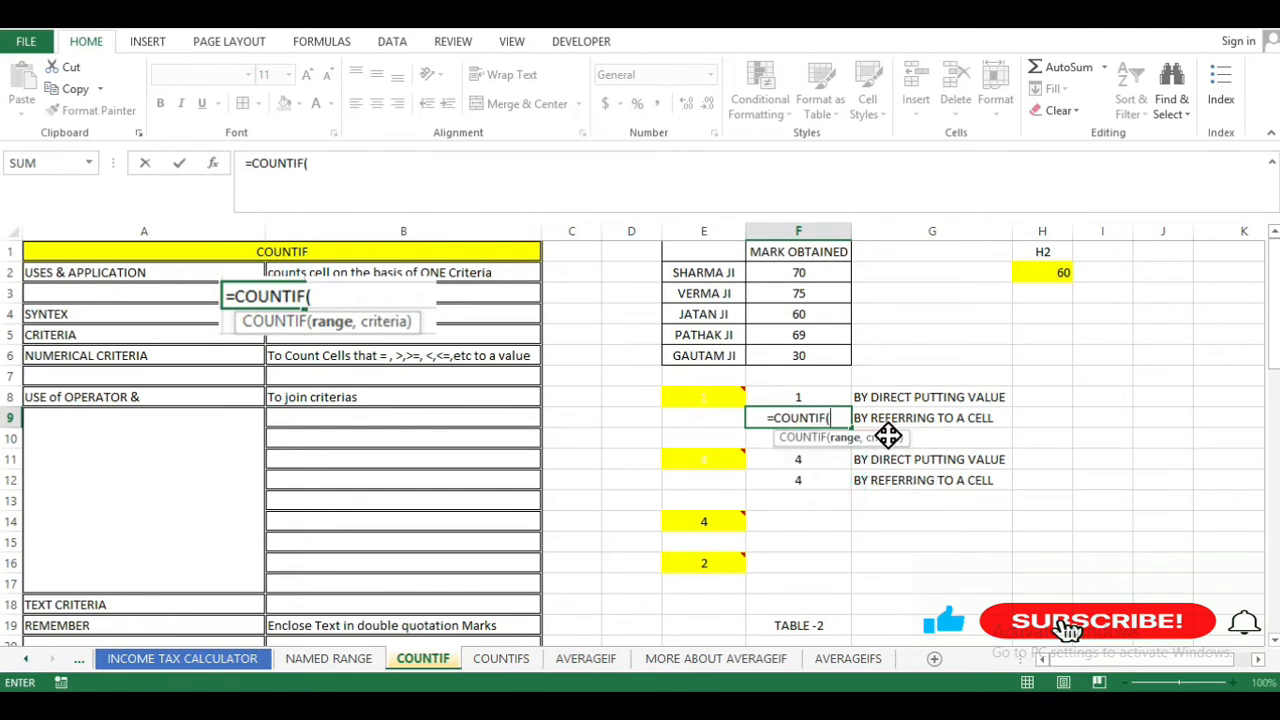
drag(800, 274, 812, 360)
text(,)
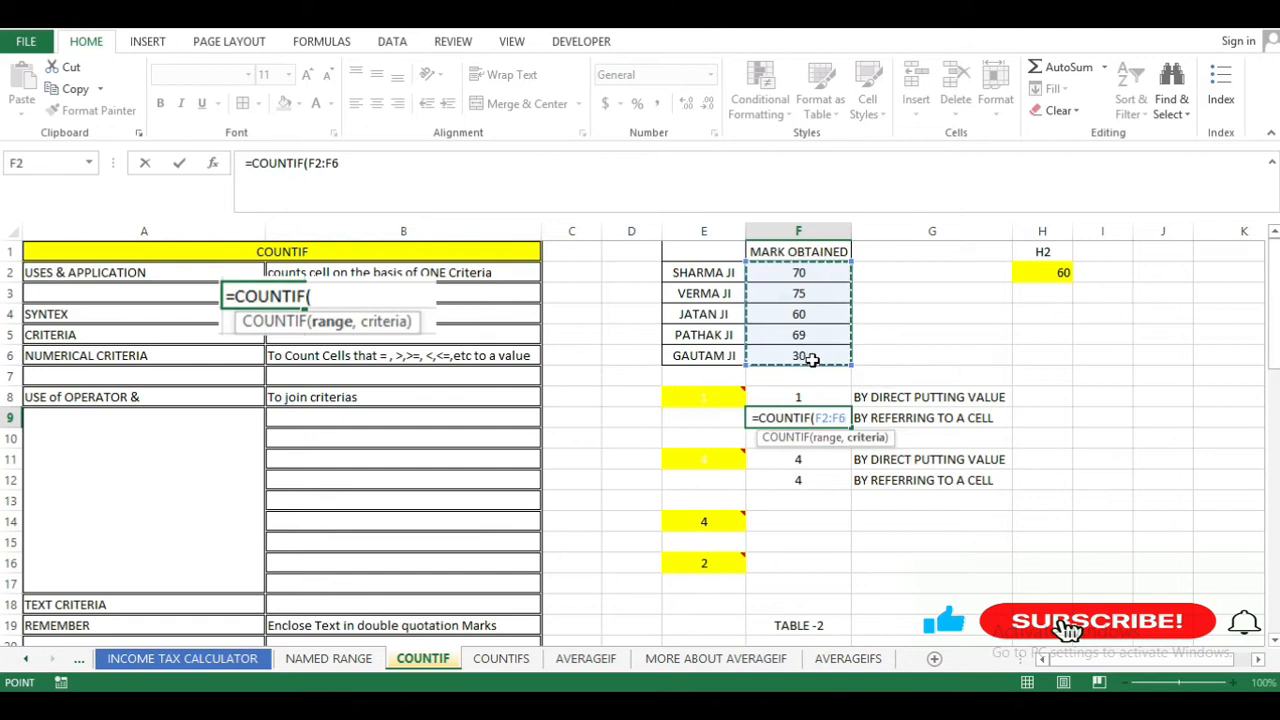
click(1042, 275)
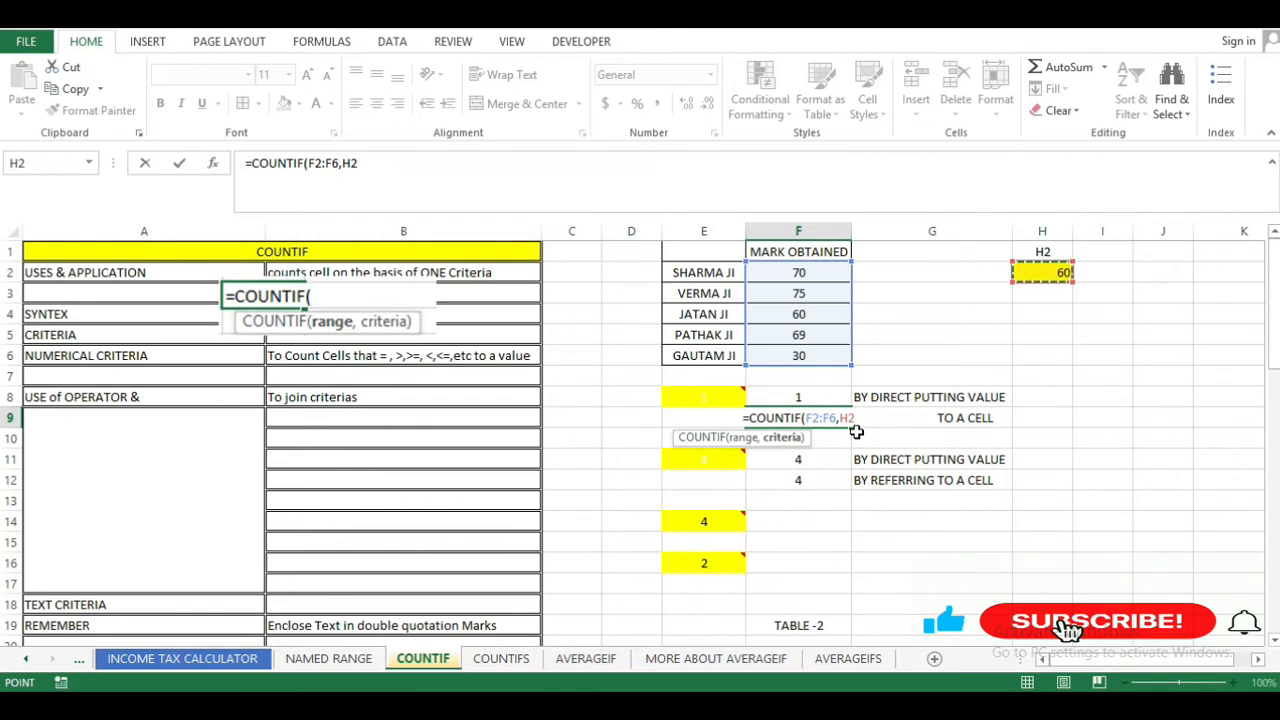
text())
key(Return)
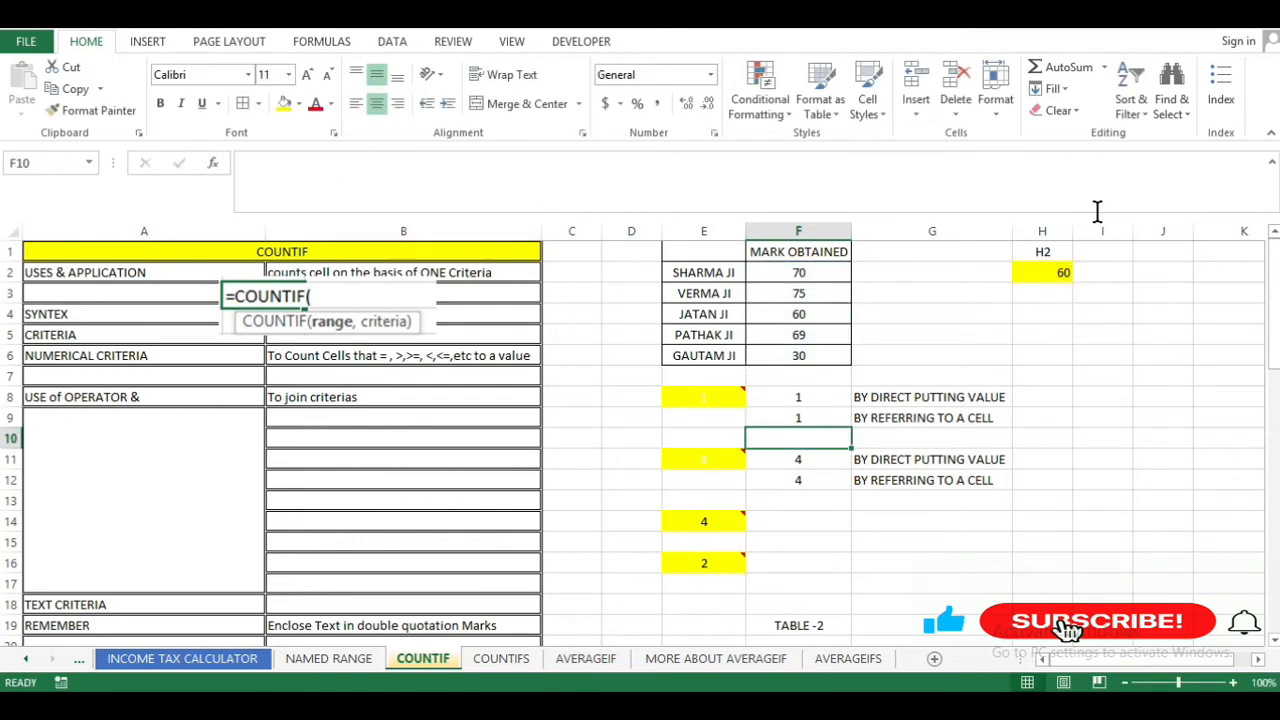
Change the last student's mark in F6 to 60 and check the cell-reference COUNTIF formula in F9
click(1056, 273)
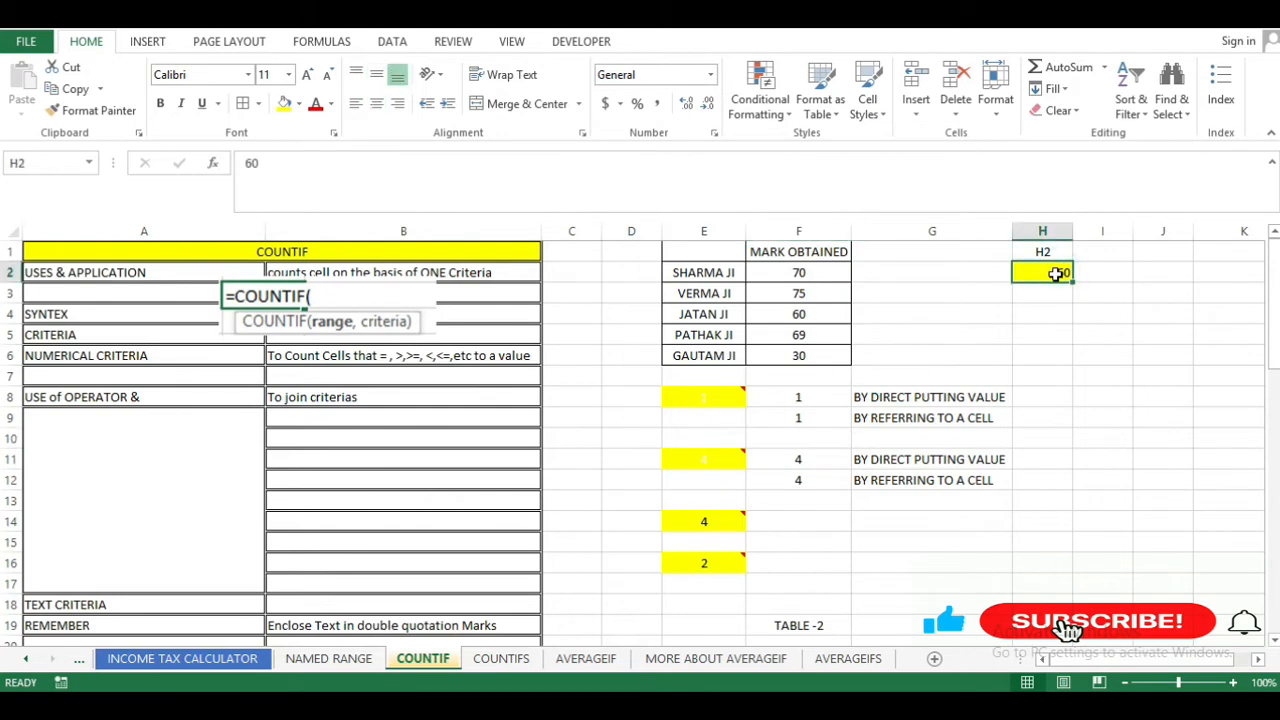
click(808, 356)
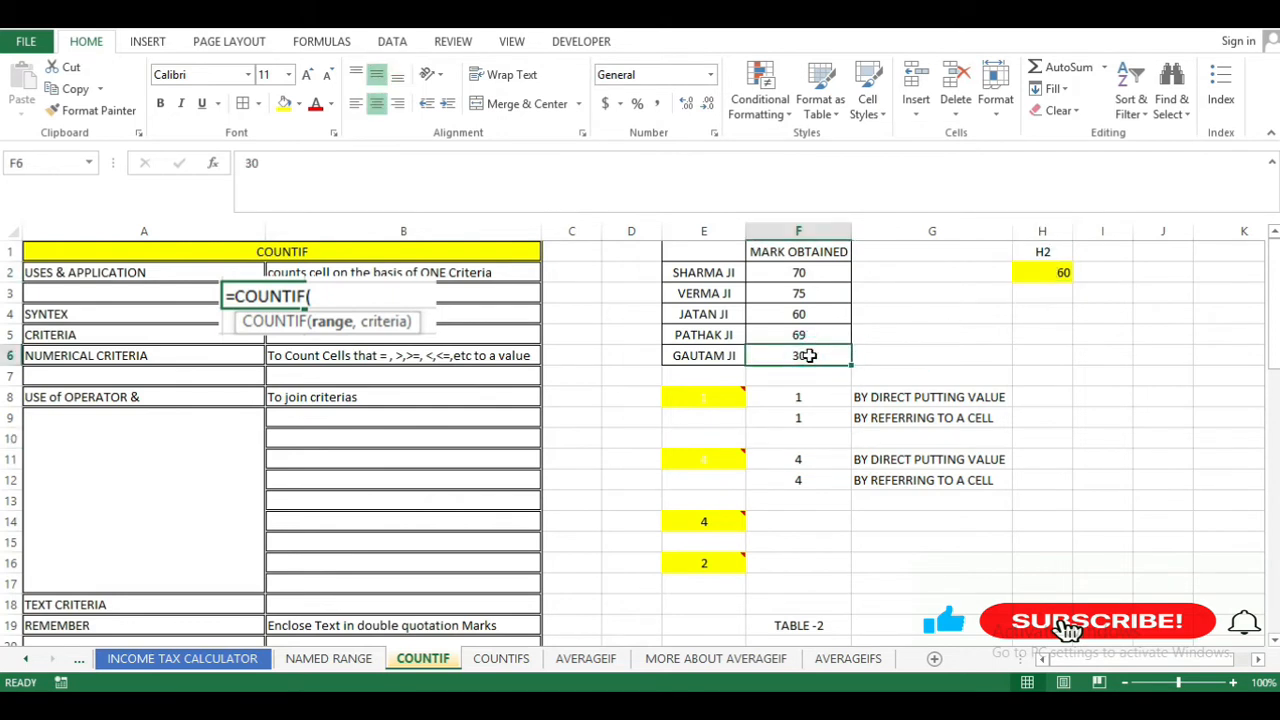
text(60)
click(932, 328)
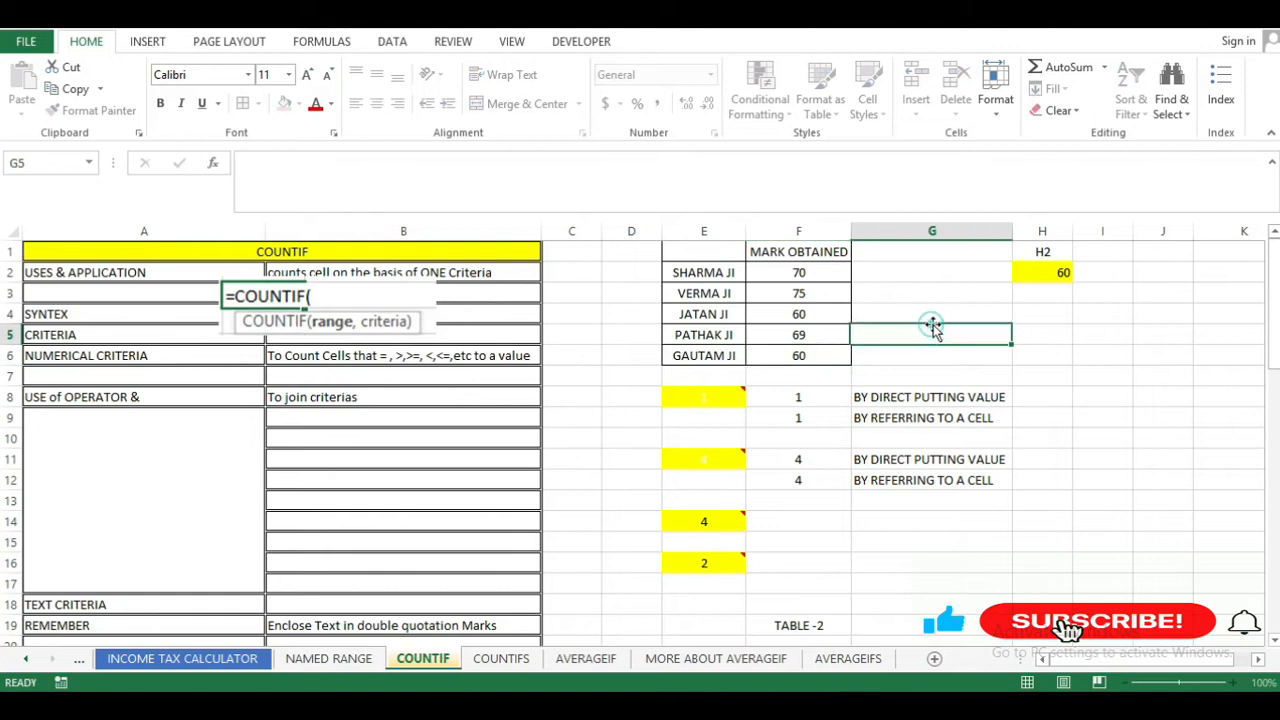
click(793, 420)
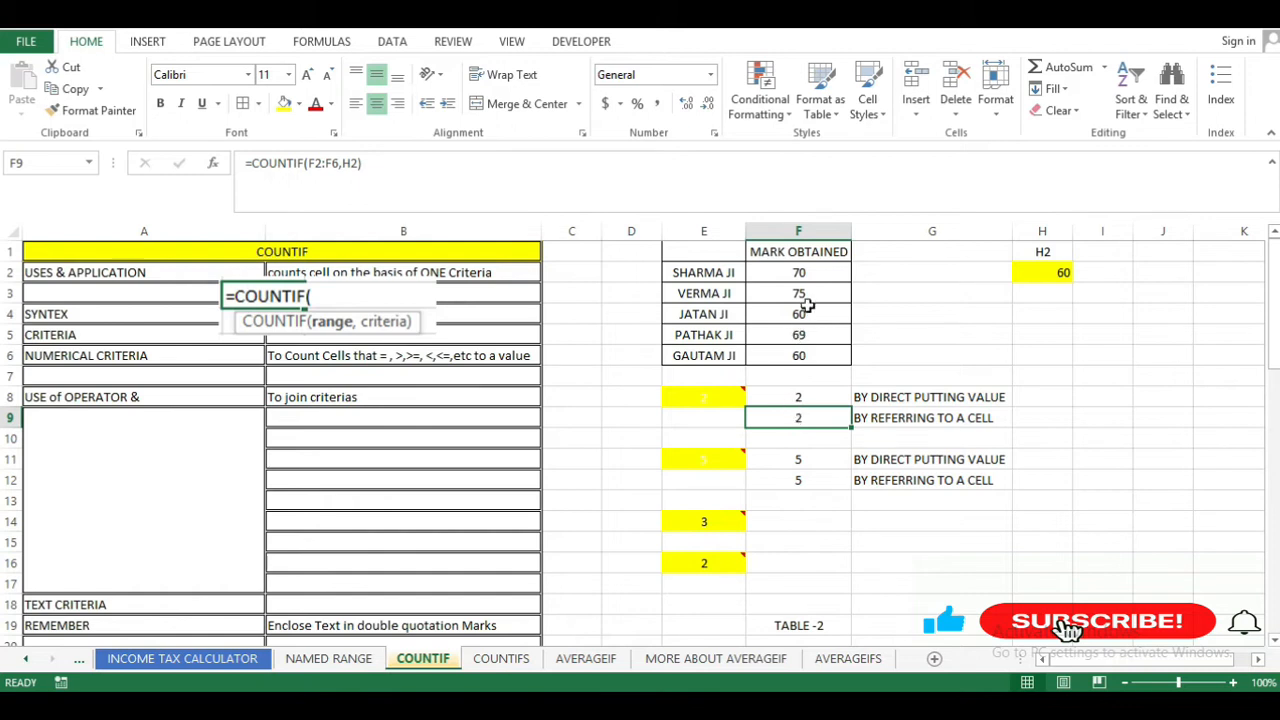
Set the criteria cell H2 to 75 and check how the COUNTIF formula in F9 responds
click(1053, 275)
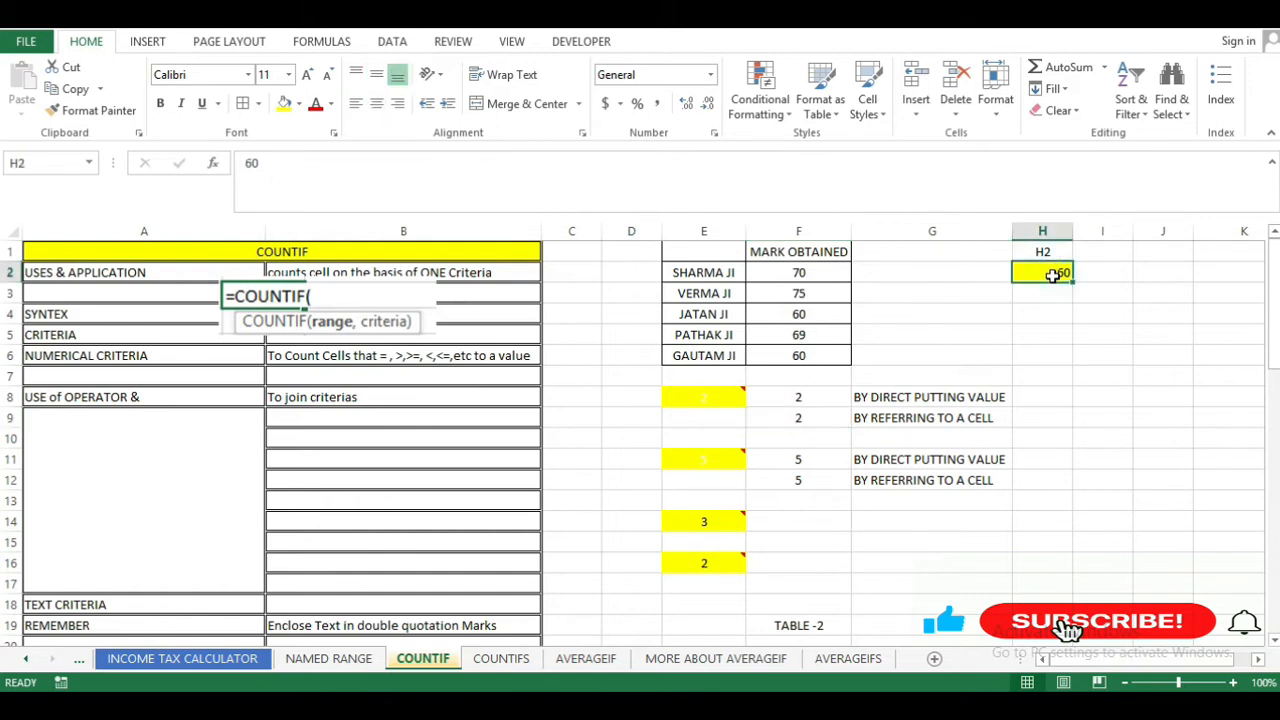
text(75)
key(Return)
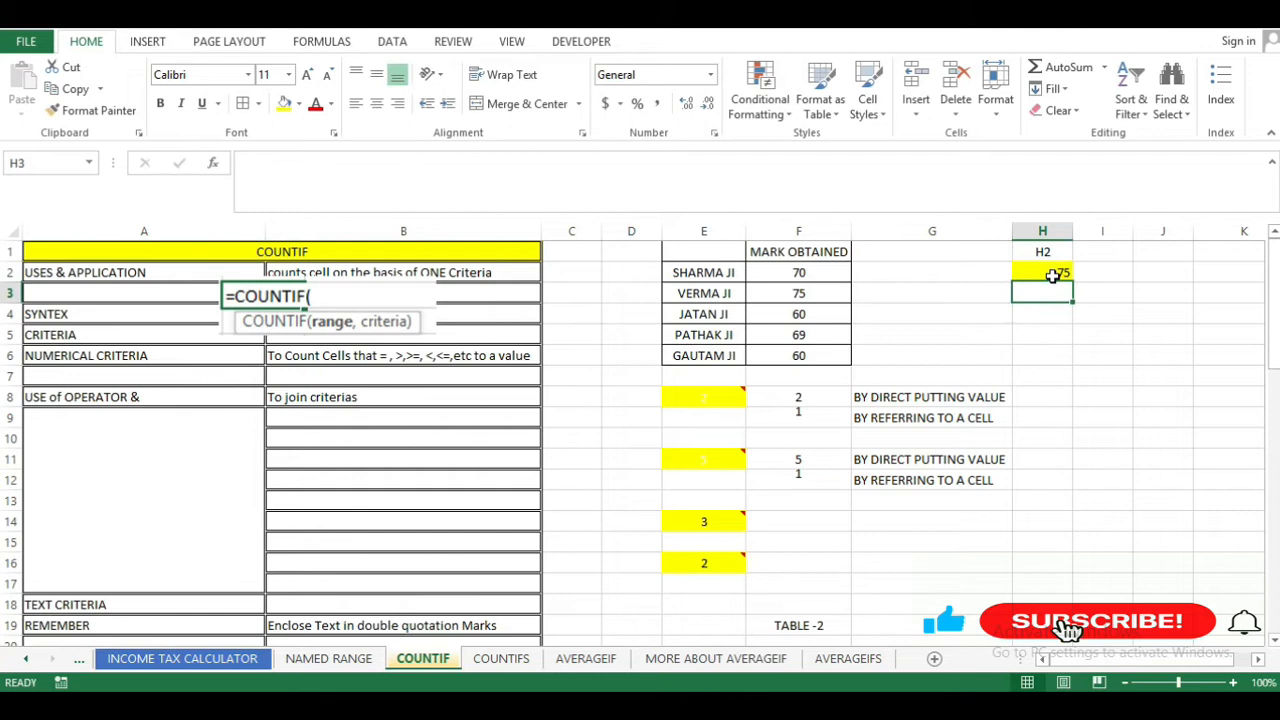
click(808, 416)
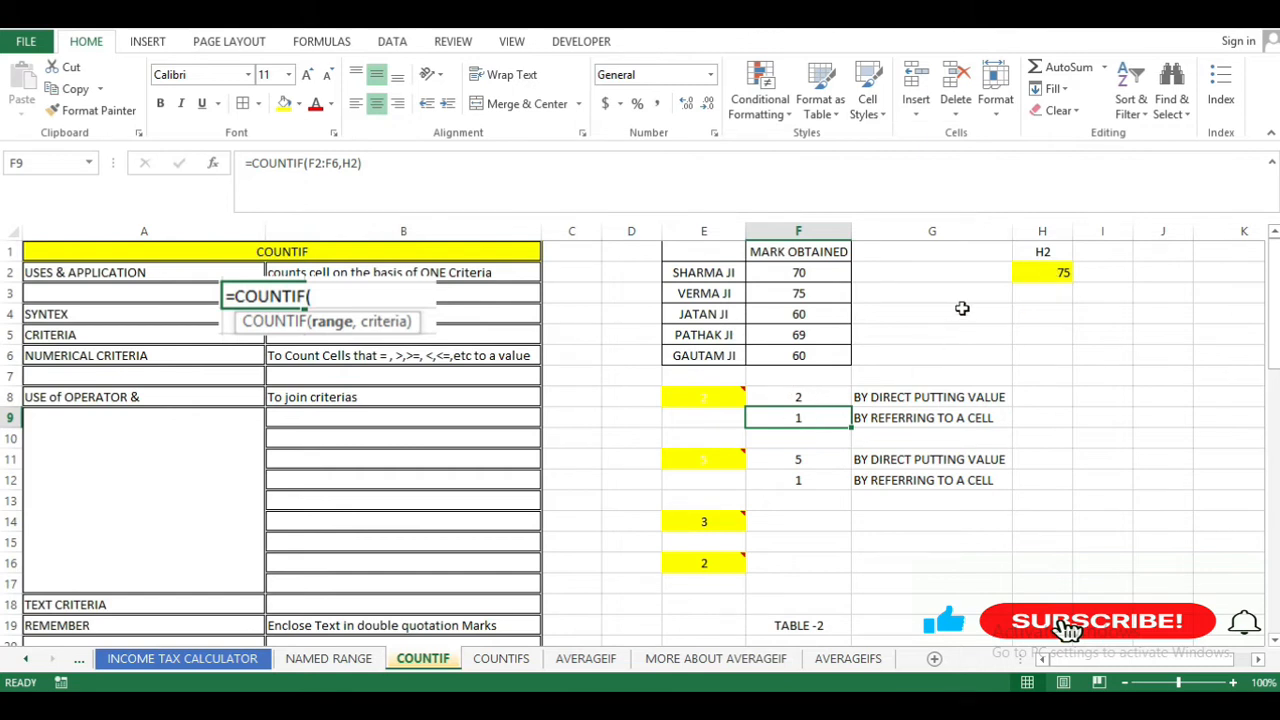
click(1043, 268)
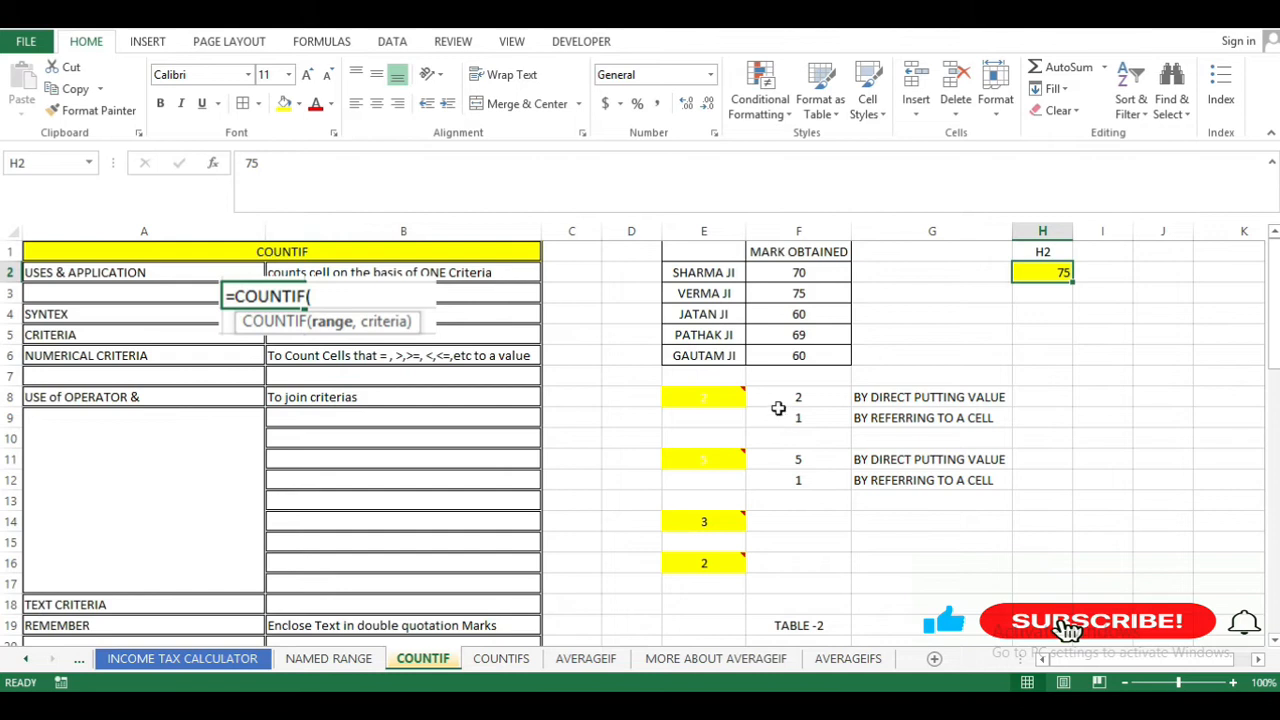
Set the last student's mark in F6 back to 30
mouse_move(710, 460)
click(806, 358)
text(30)
key(Return)
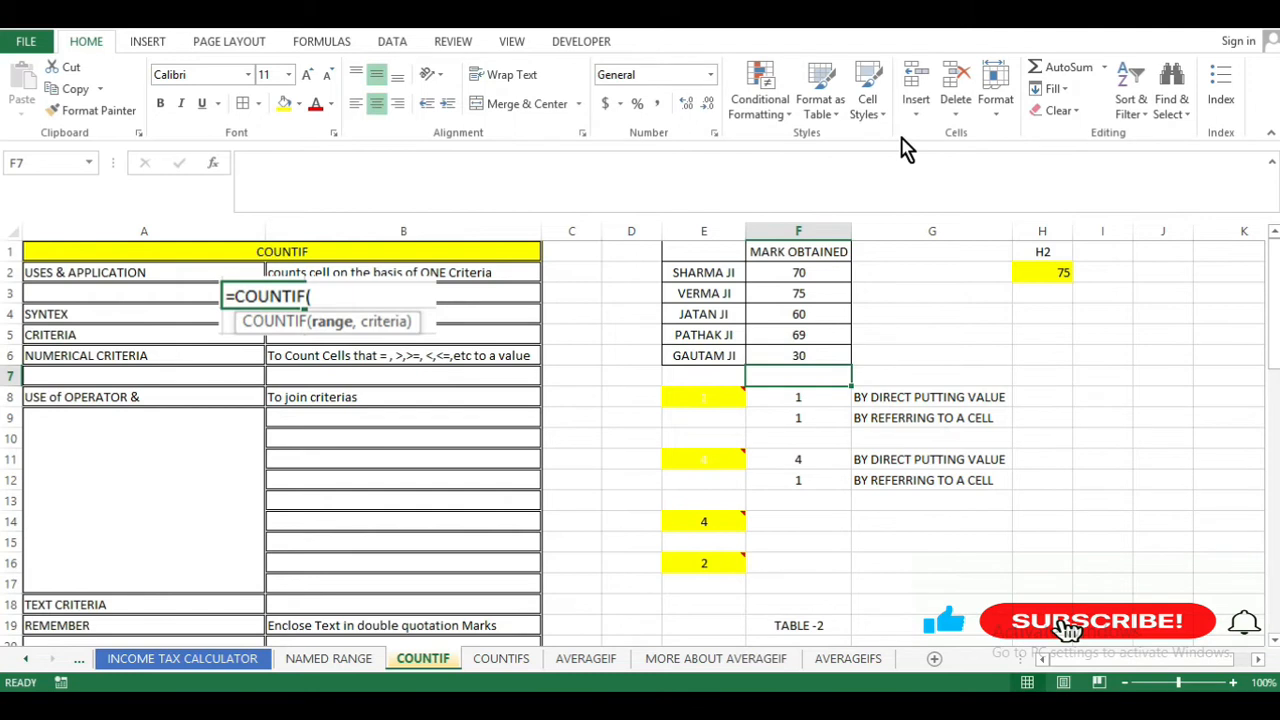
Review the question cell E11 and begin a new COUNTIF formula in F11 for the direct-value method
click(706, 454)
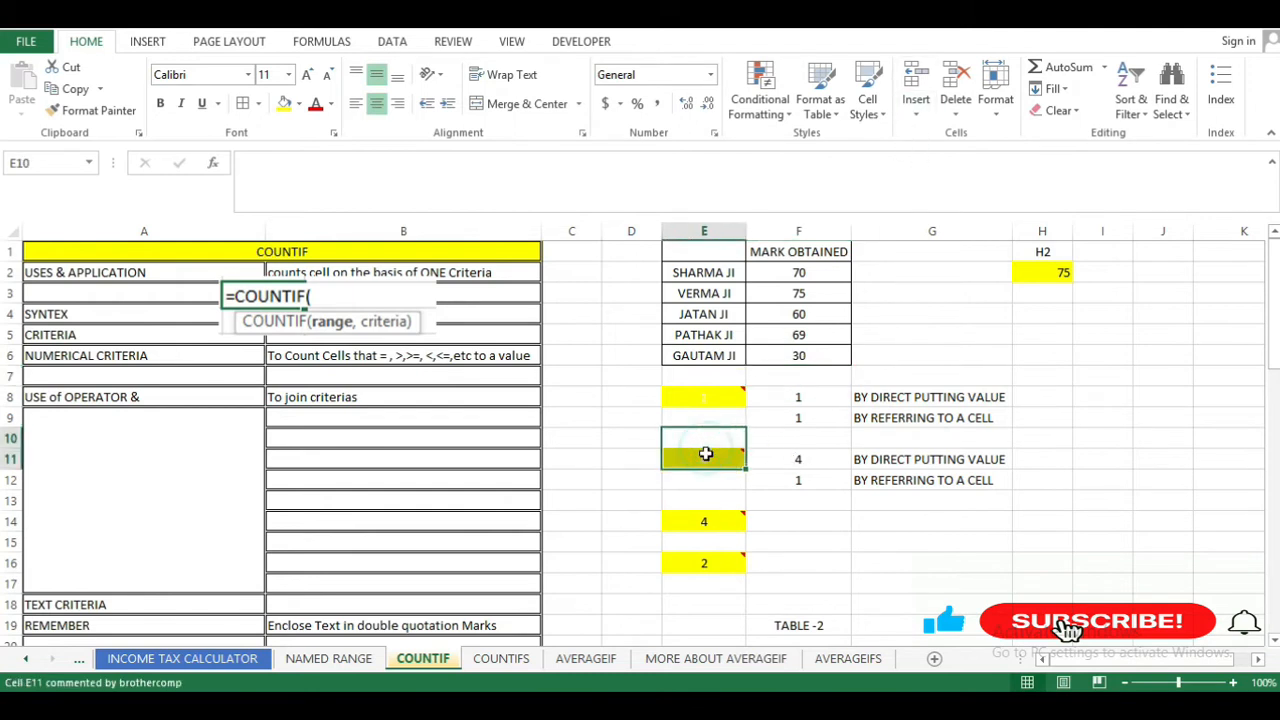
click(708, 455)
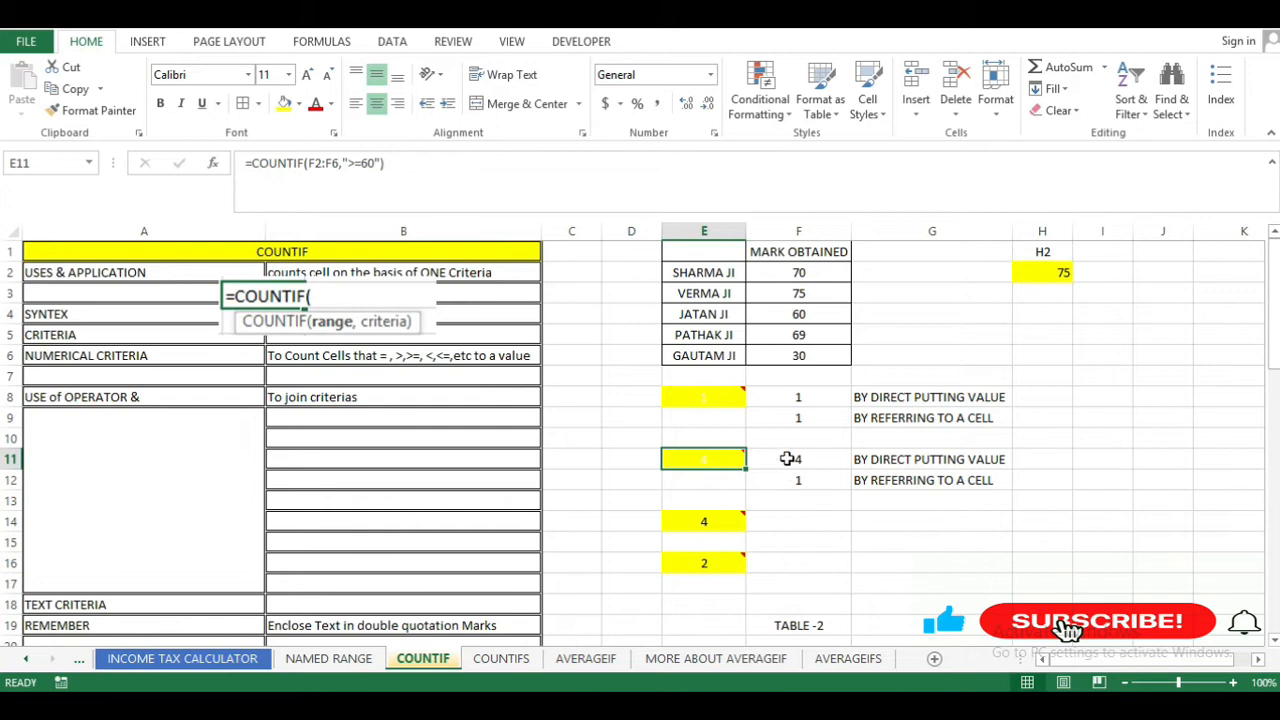
click(788, 459)
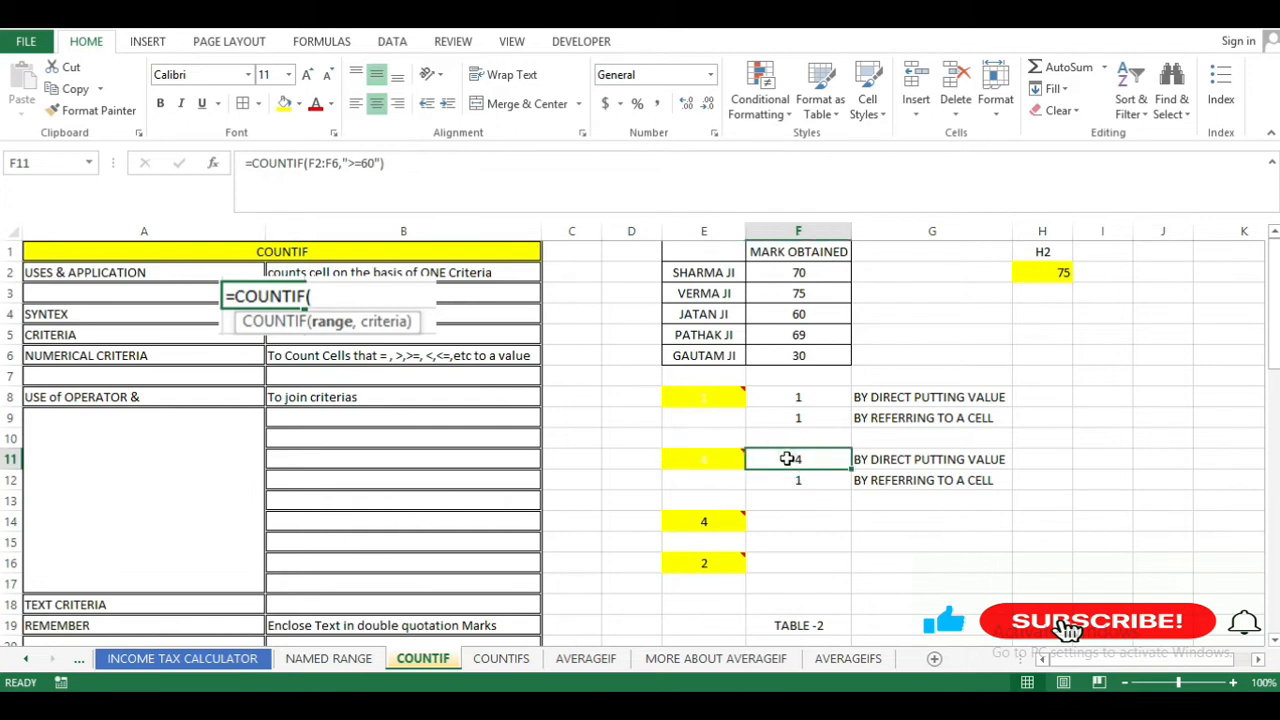
text(=CONUT)
key(BackSpace)
key(BackSpace)
key(BackSpace)
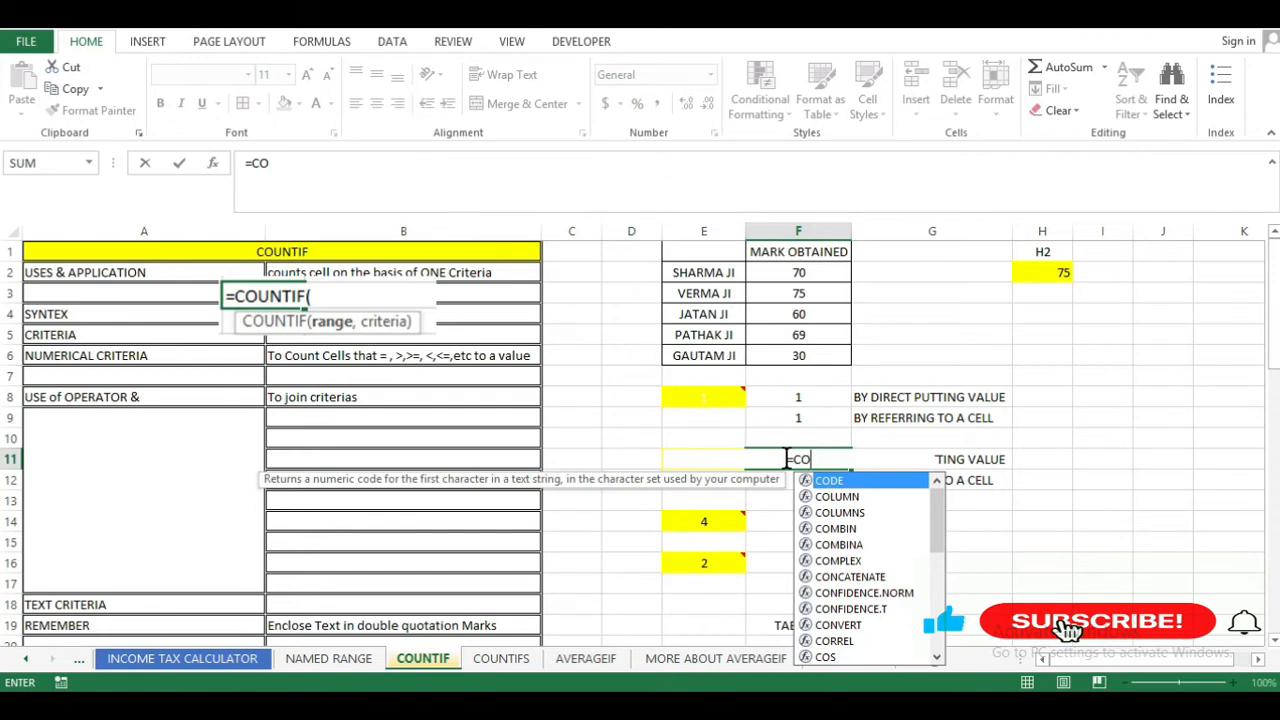
text(UN)
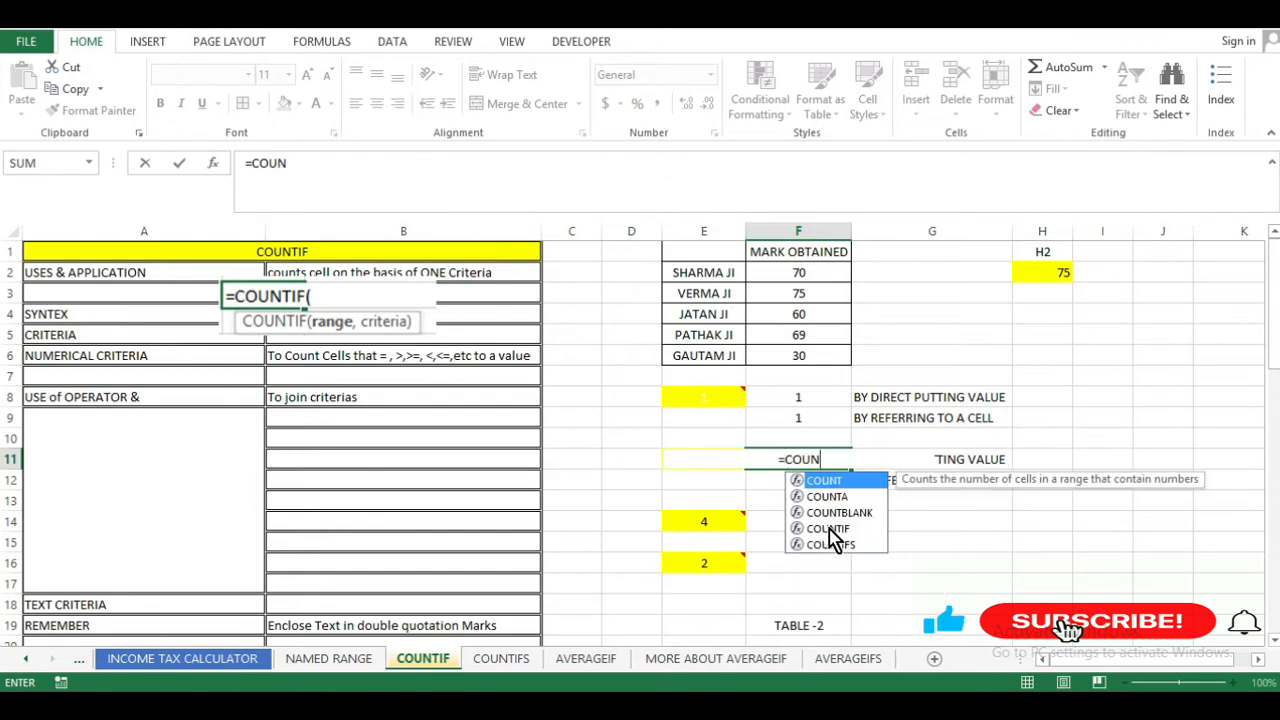
key(Down)
key(Down)
key(Down)
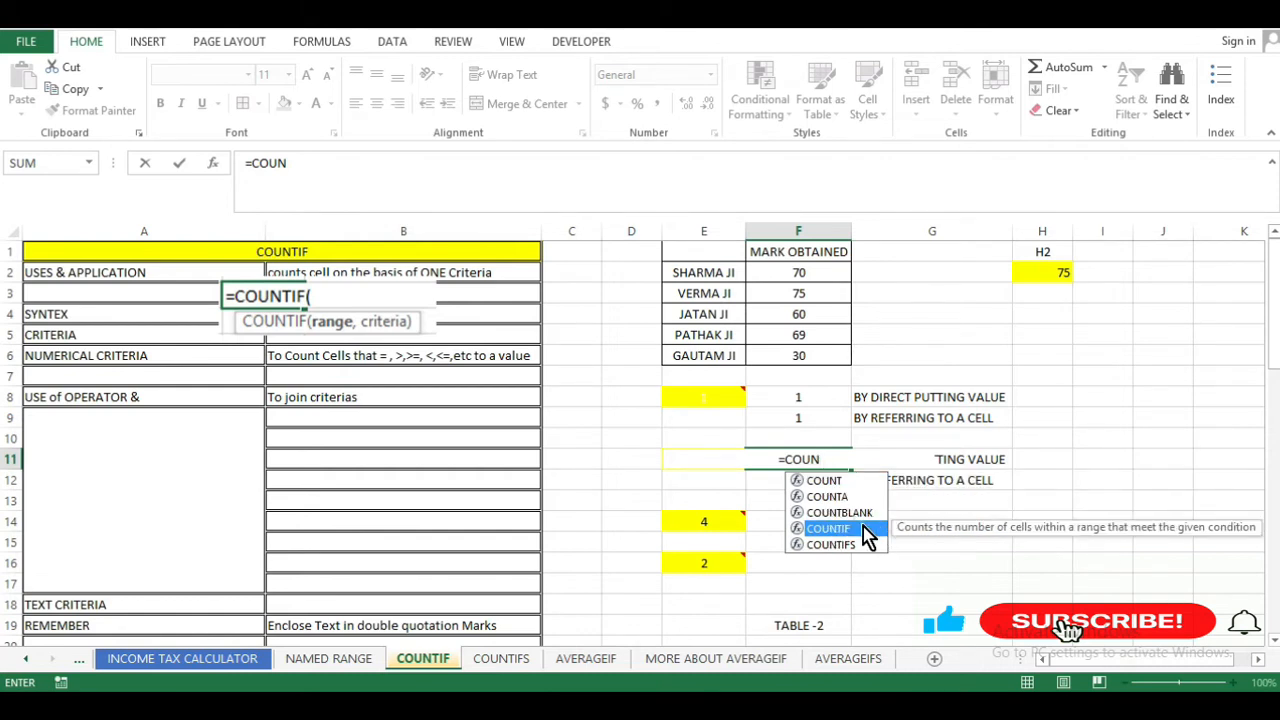
key(Tab)
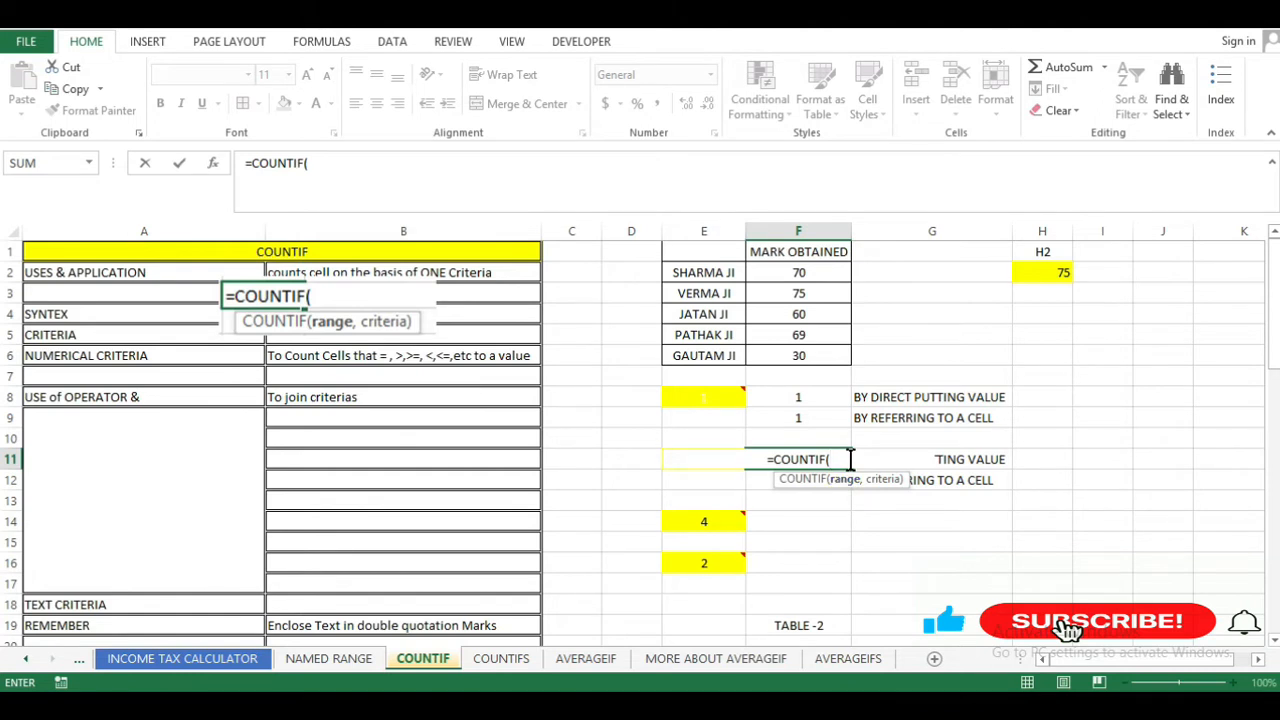
Complete the F11 formula as =COUNTIF(F2:F6,">=60") and check its count against the marks in F2:F5
drag(781, 275, 787, 360)
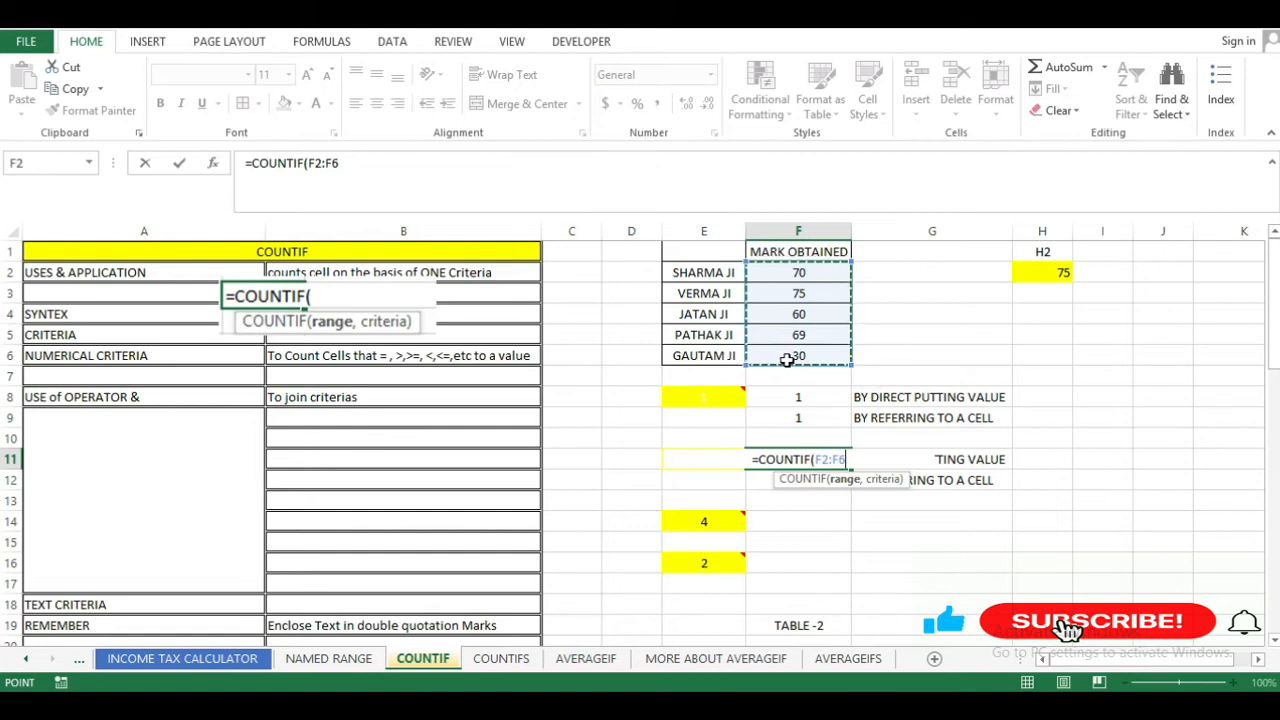
text(,)
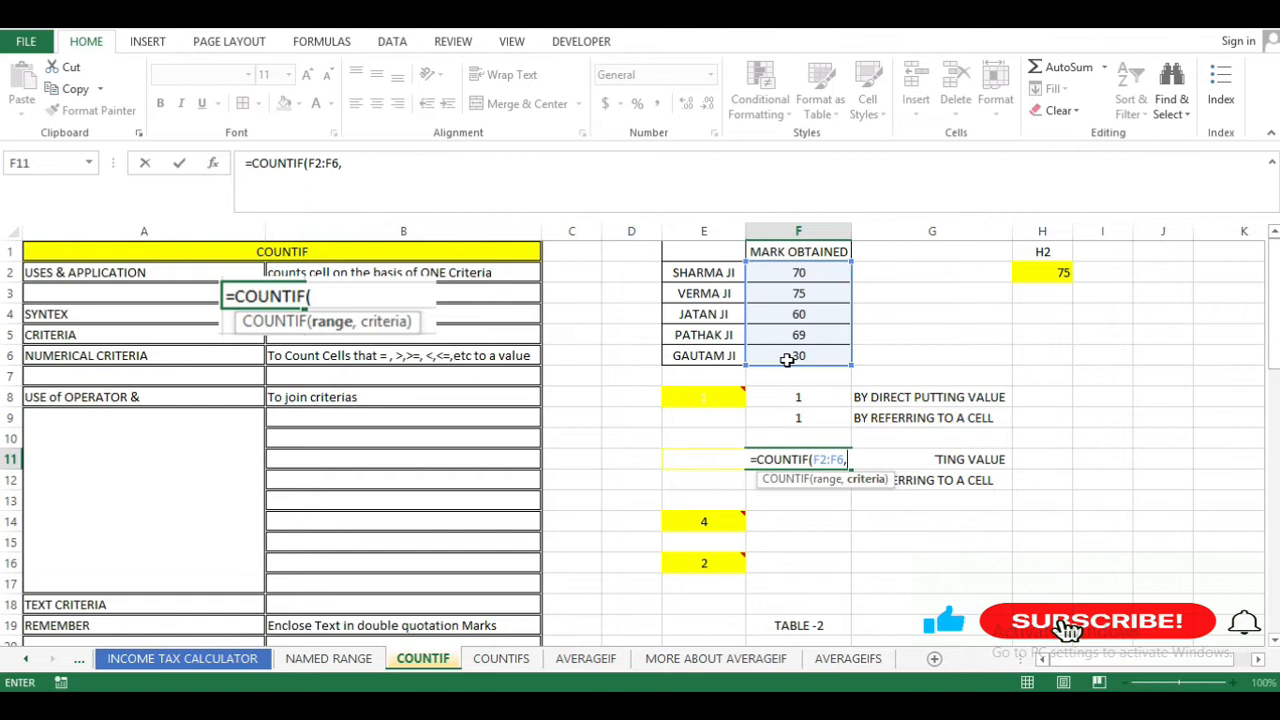
text(")
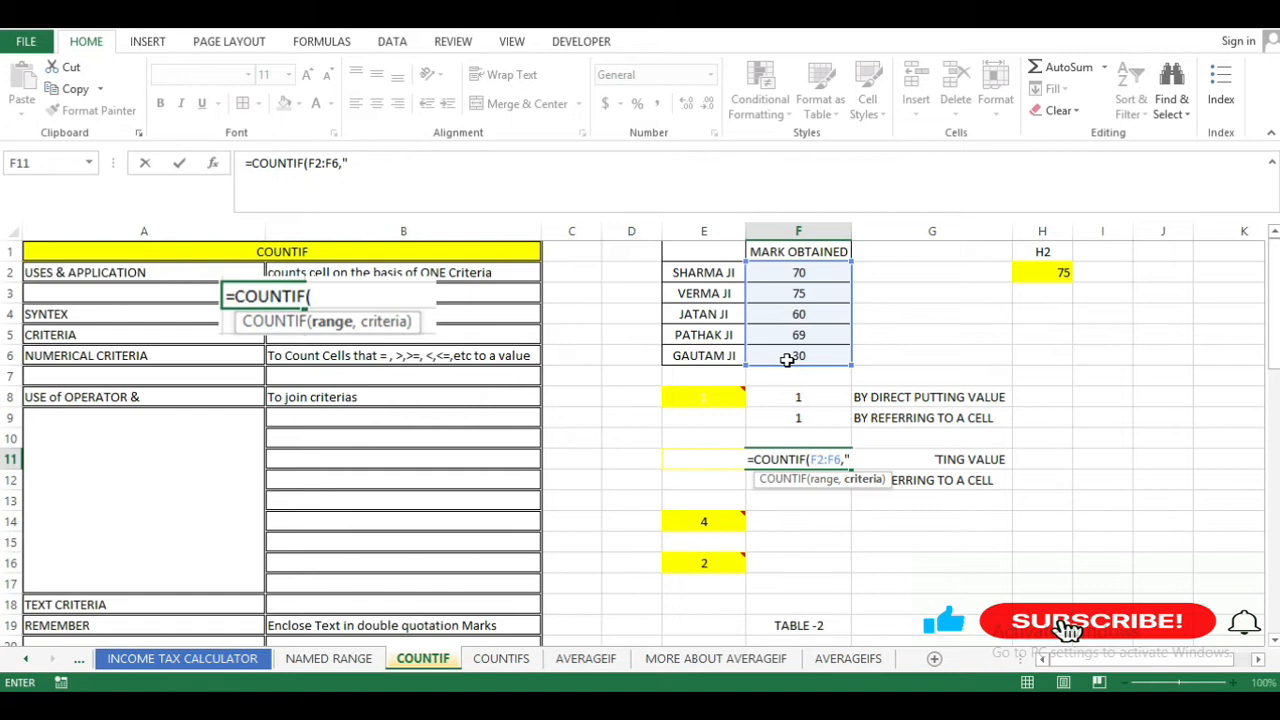
text(>=)
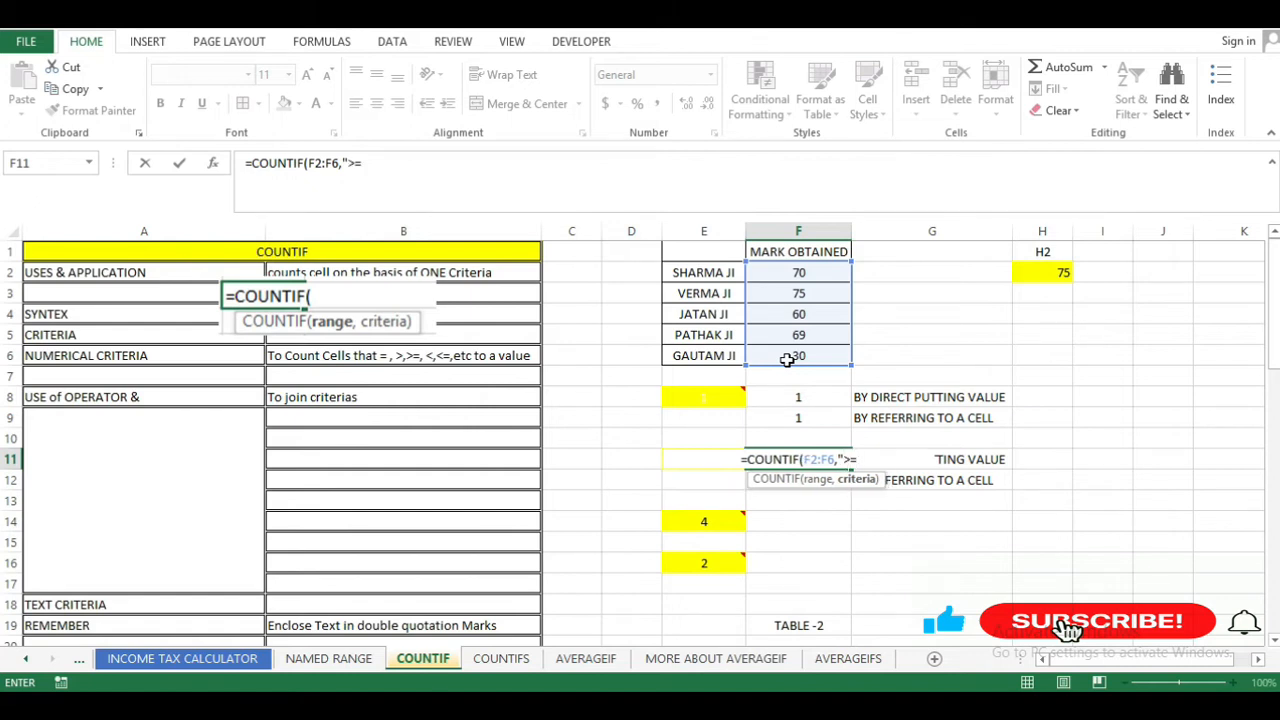
text(60)
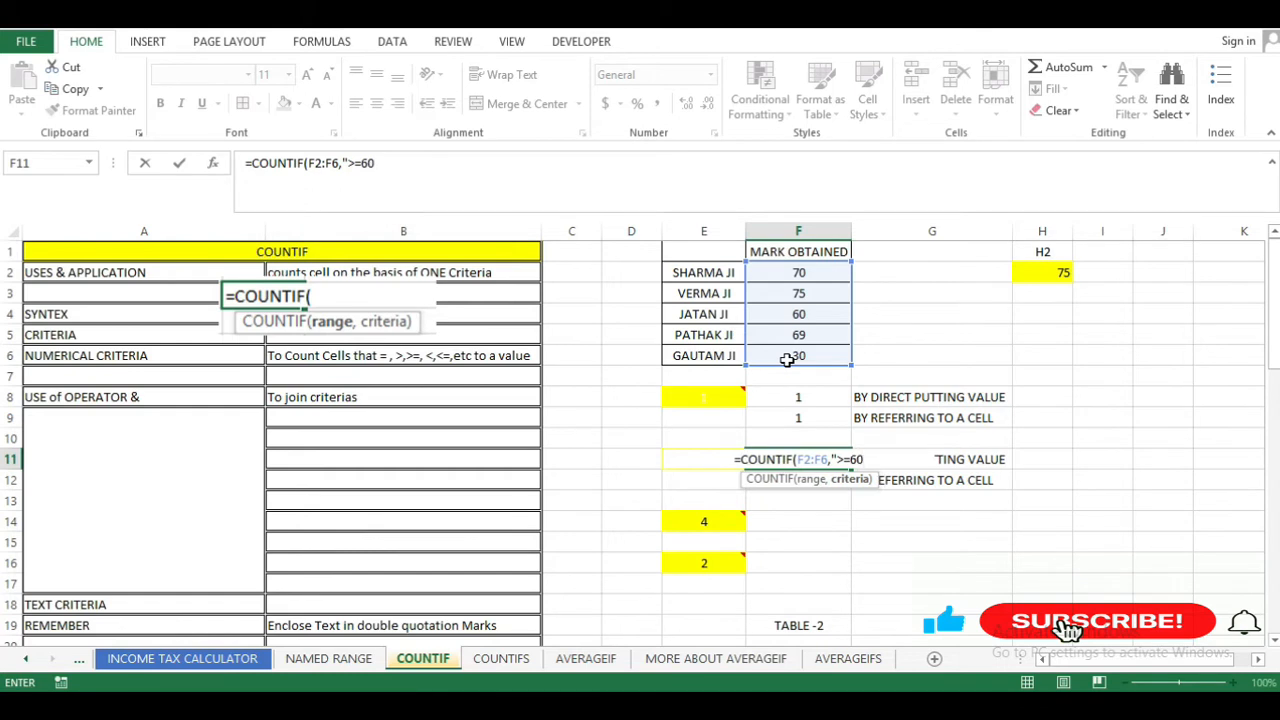
text(")
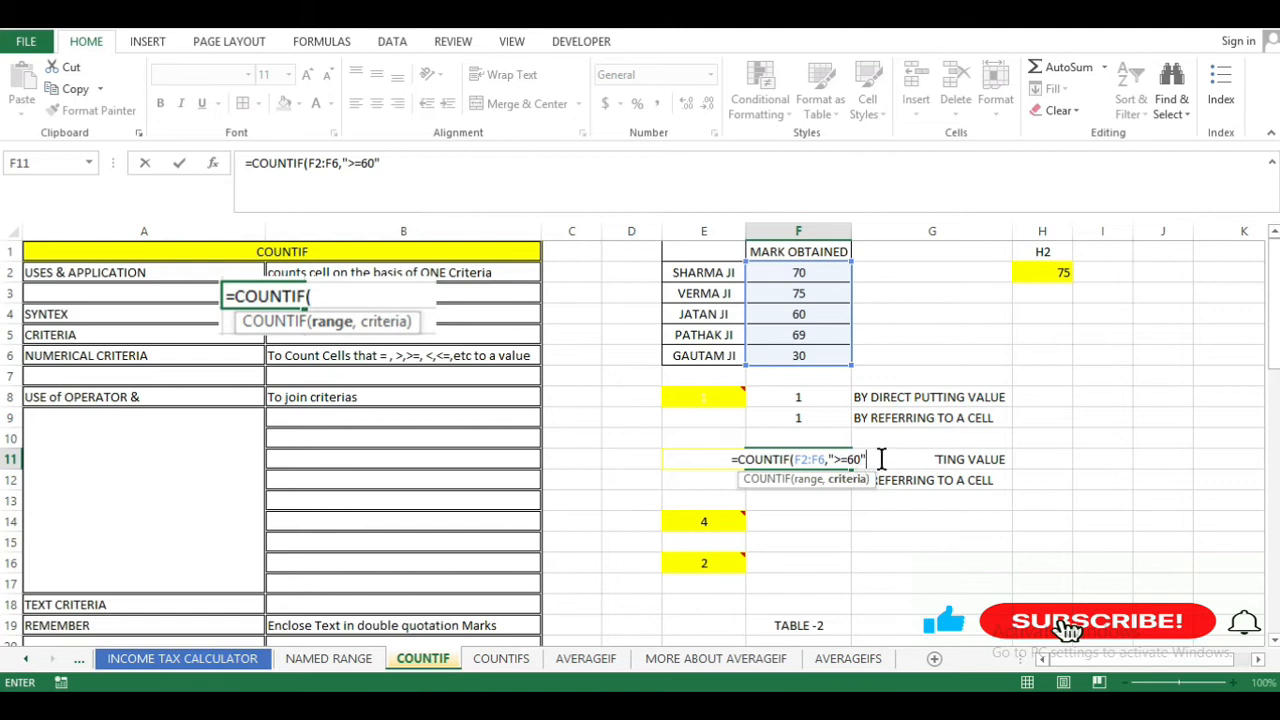
text())
key(Return)
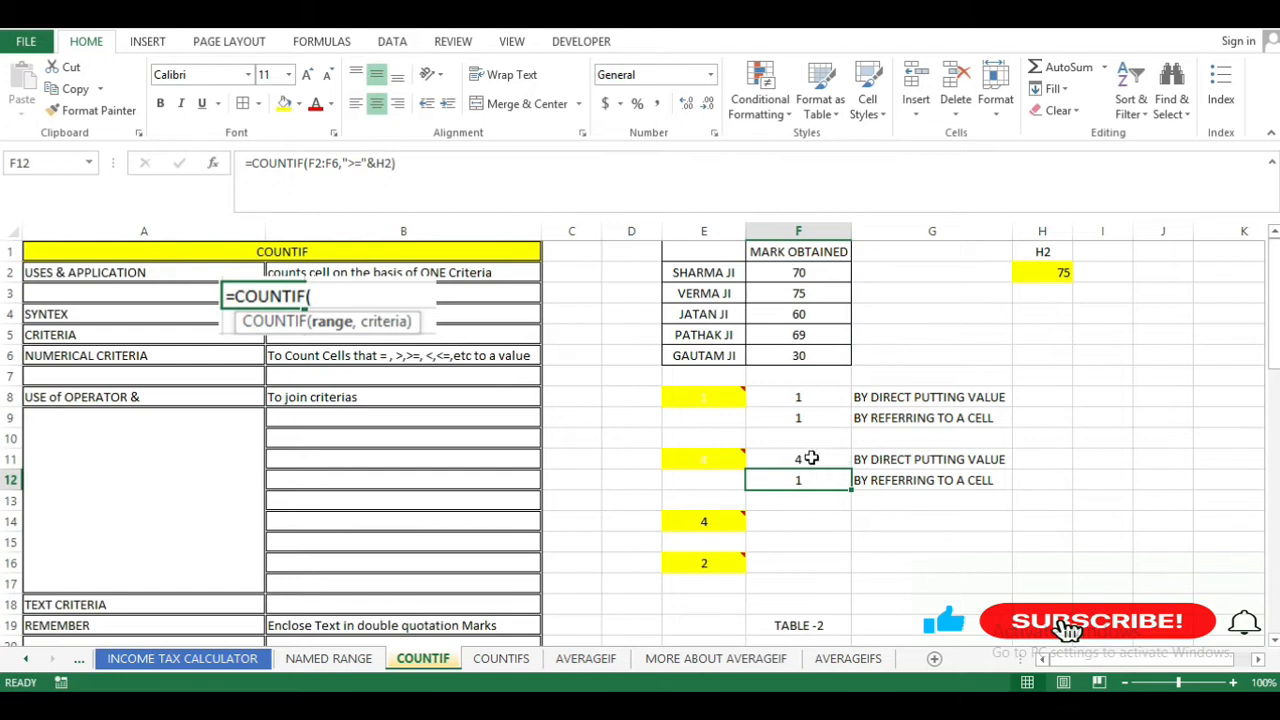
click(809, 318)
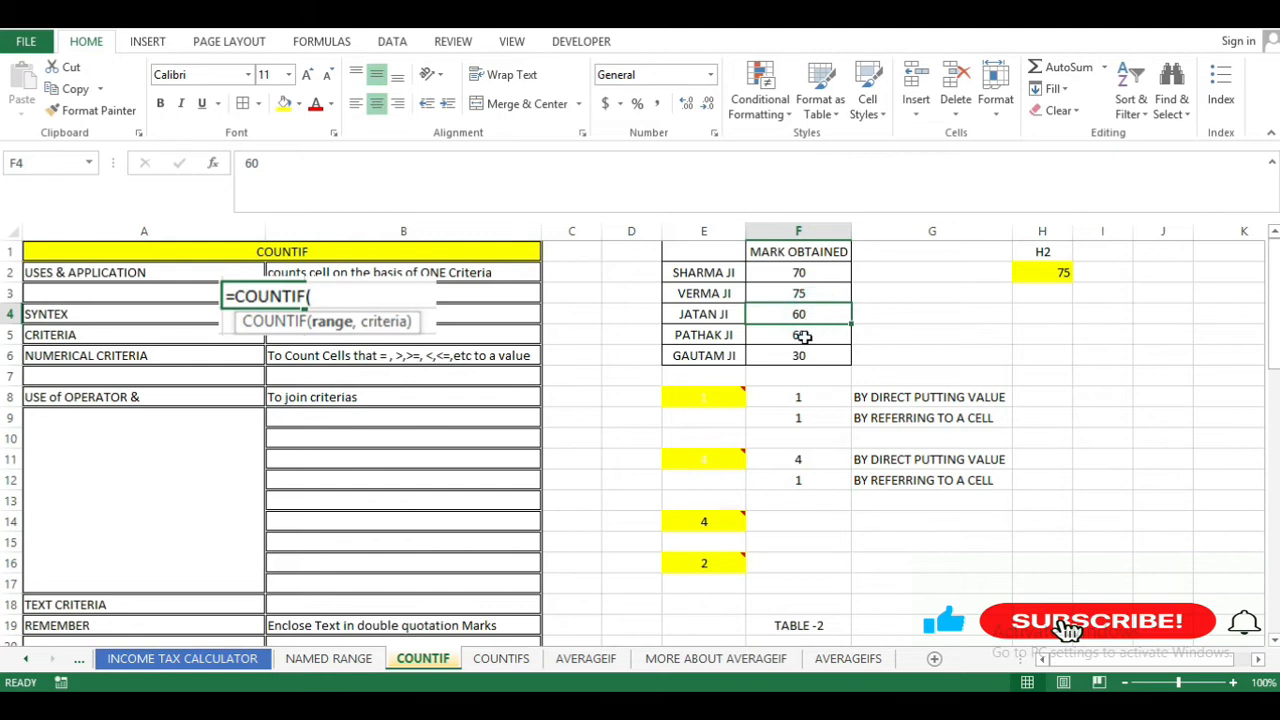
drag(803, 272, 808, 331)
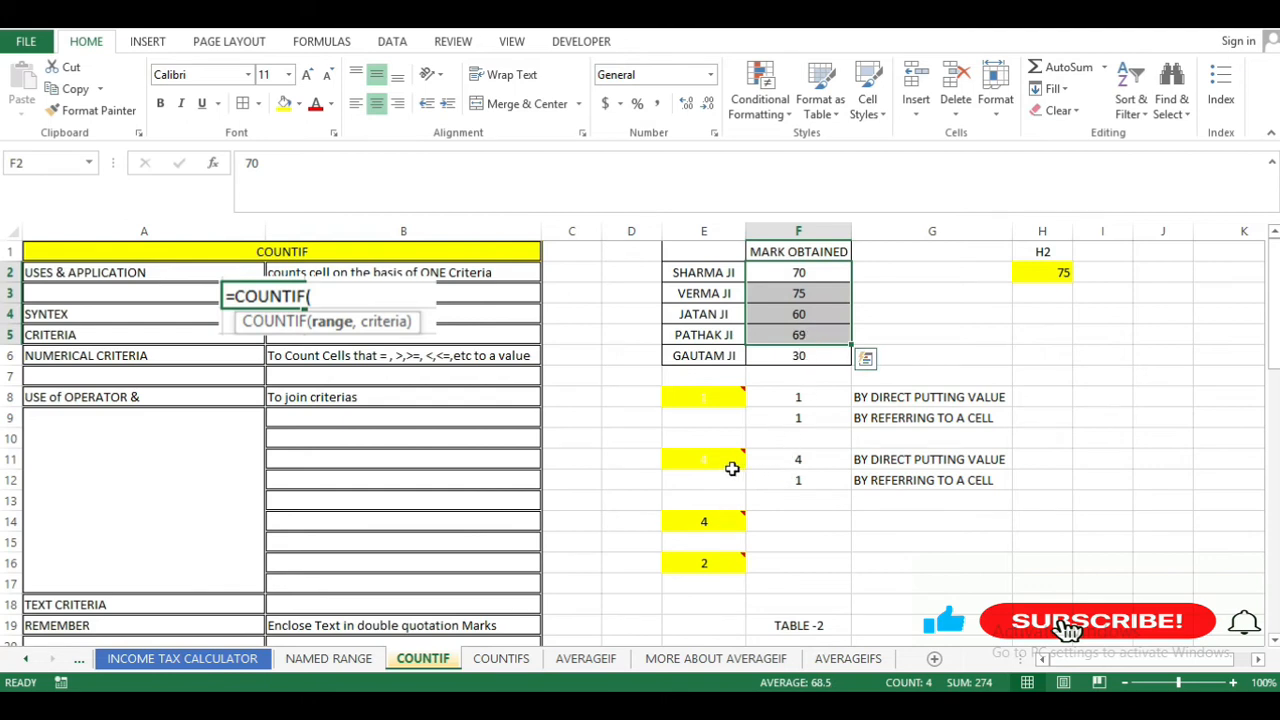
mouse_move(732, 467)
Compare the formulas in F12 and F11, and set the criteria cell H2 to 60
click(806, 478)
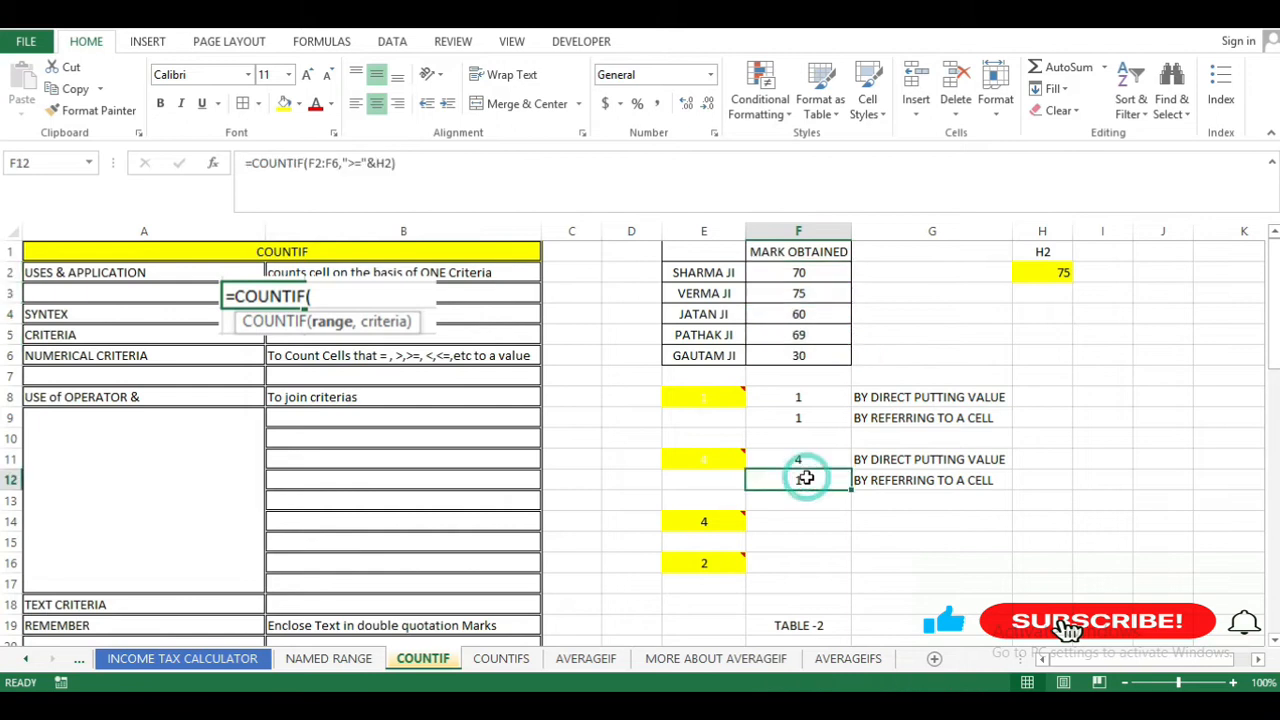
click(805, 463)
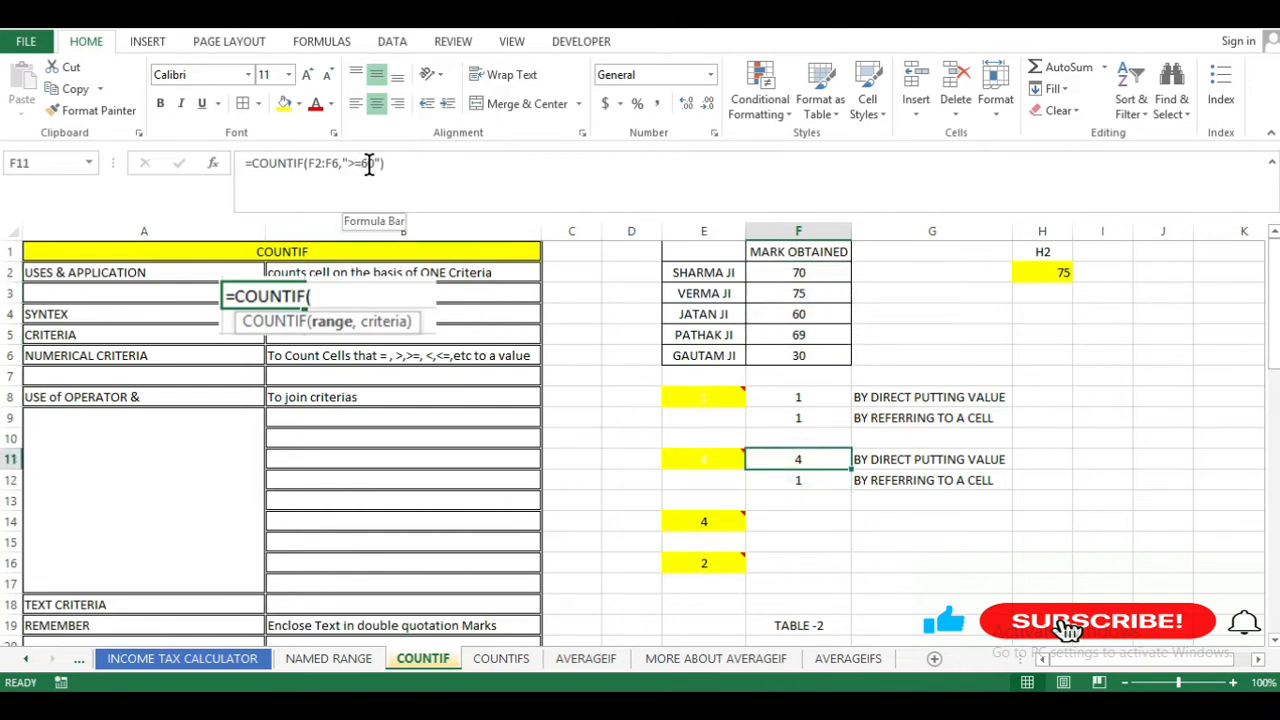
click(1055, 273)
text(60)
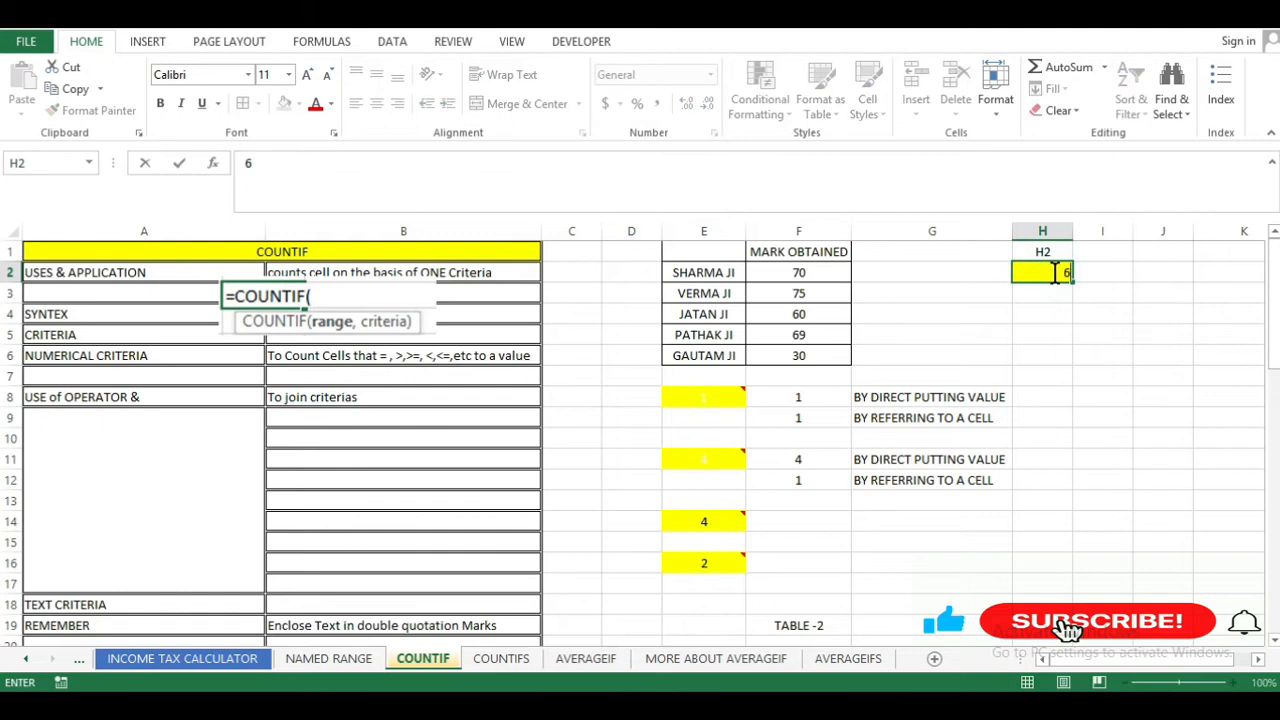
click(1133, 414)
Start a new COUNTIF formula in F12 for the cell-reference method, with the marks F2:F6 as its range
click(800, 481)
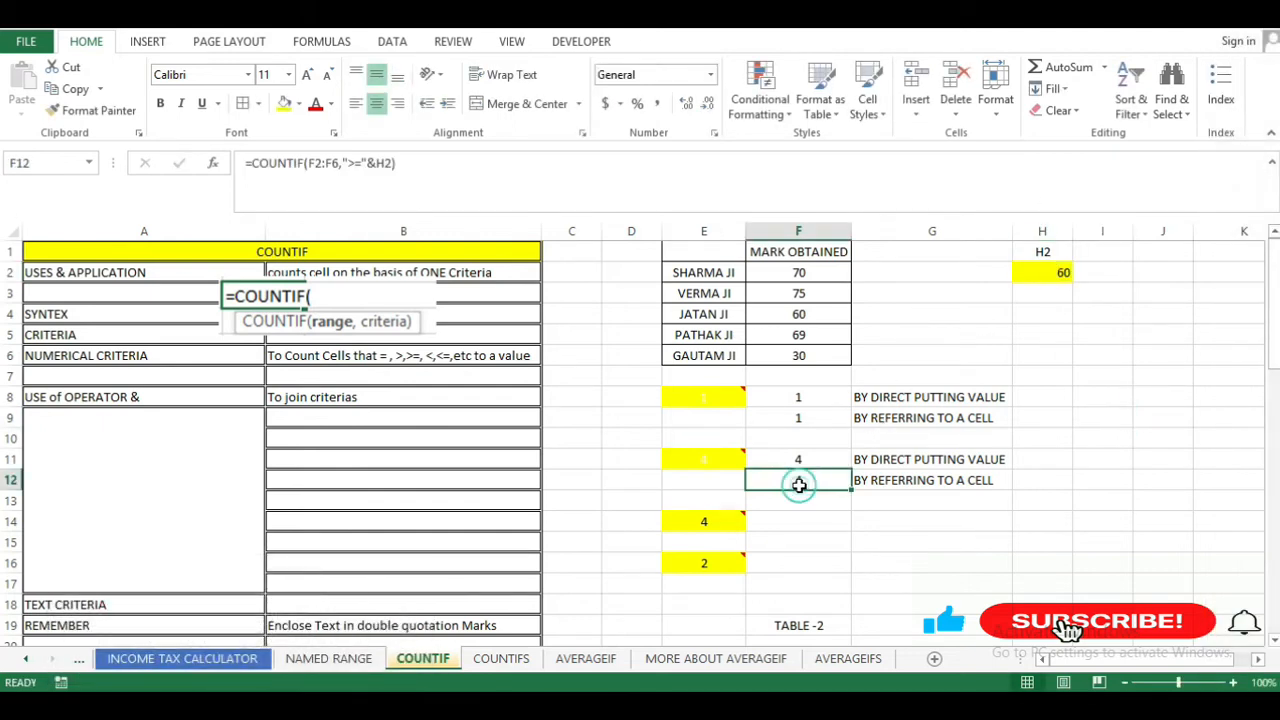
text(=)
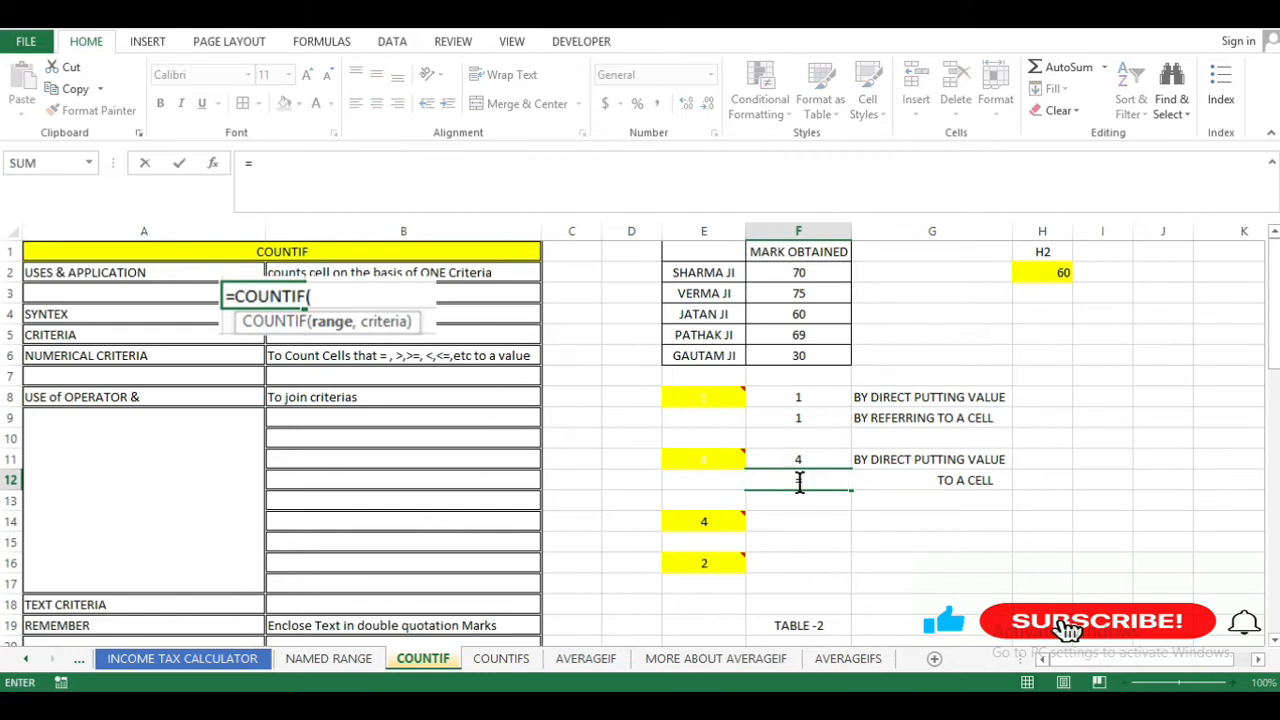
text(COUNT)
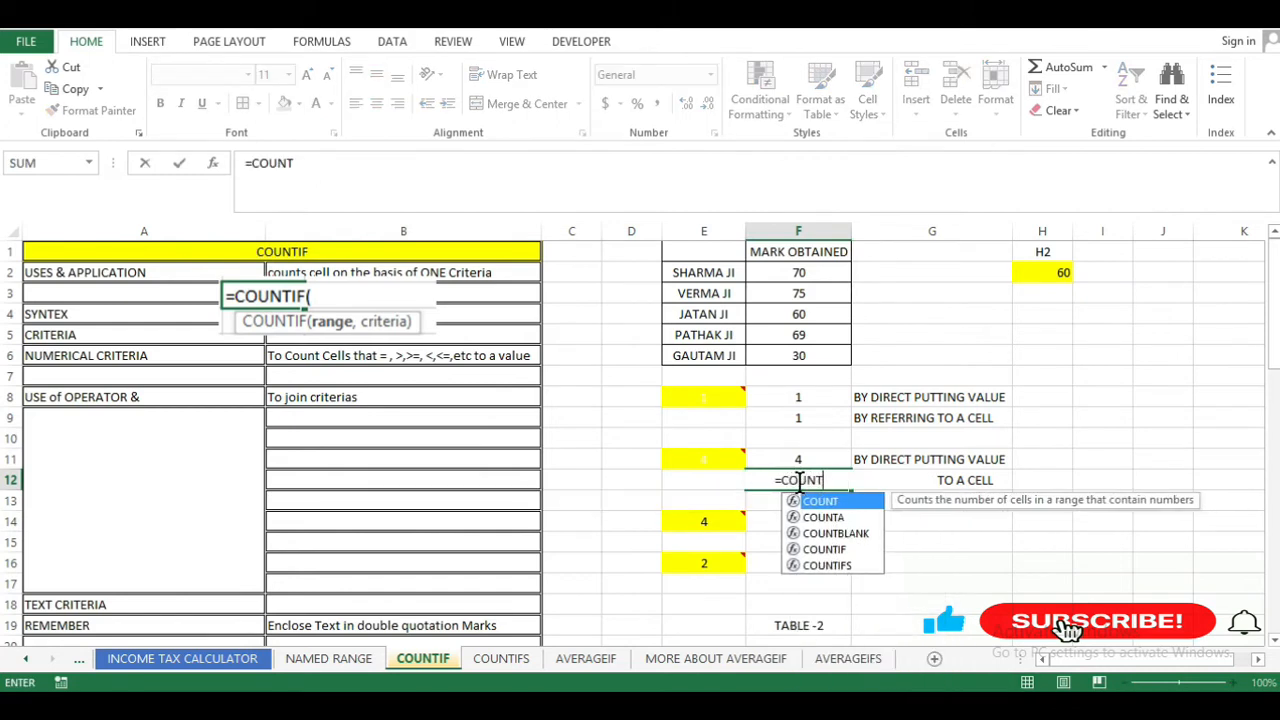
double_click(830, 549)
drag(828, 269, 820, 357)
text(,)
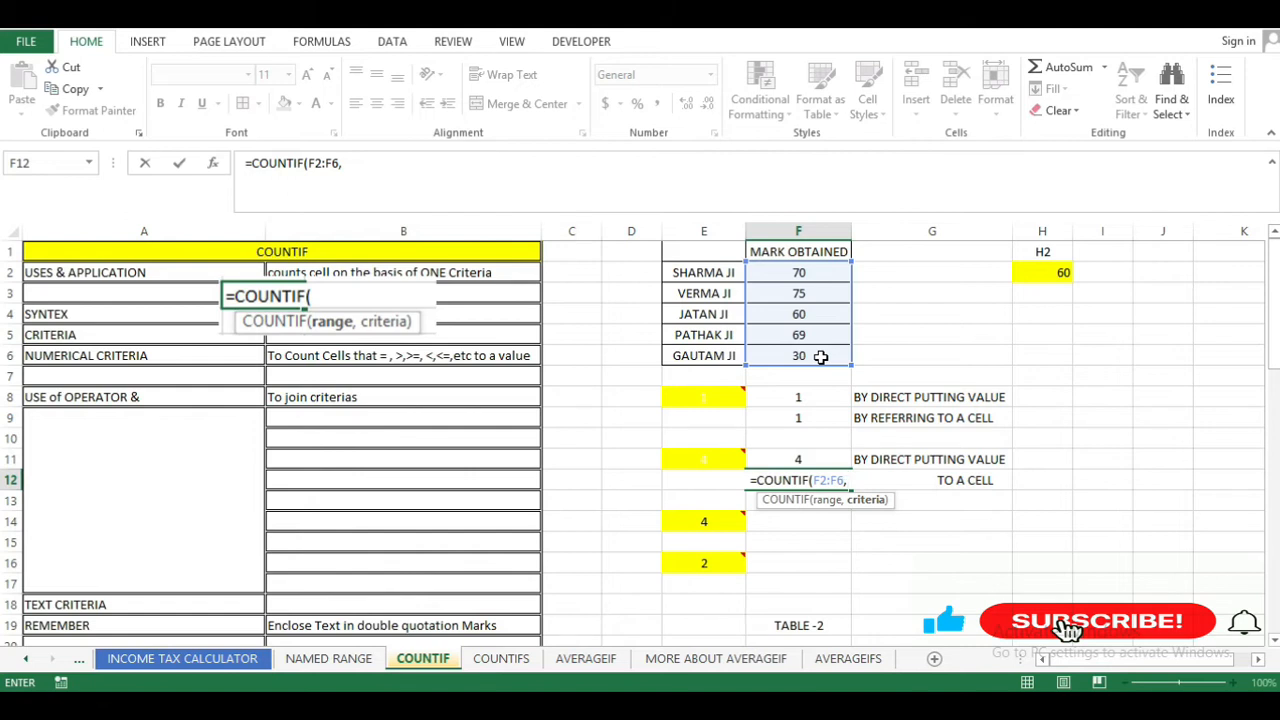
Complete the F12 formula as =COUNTIF(F2:F6,">="&H2) and compare it with the direct-value formula in F11
text(")
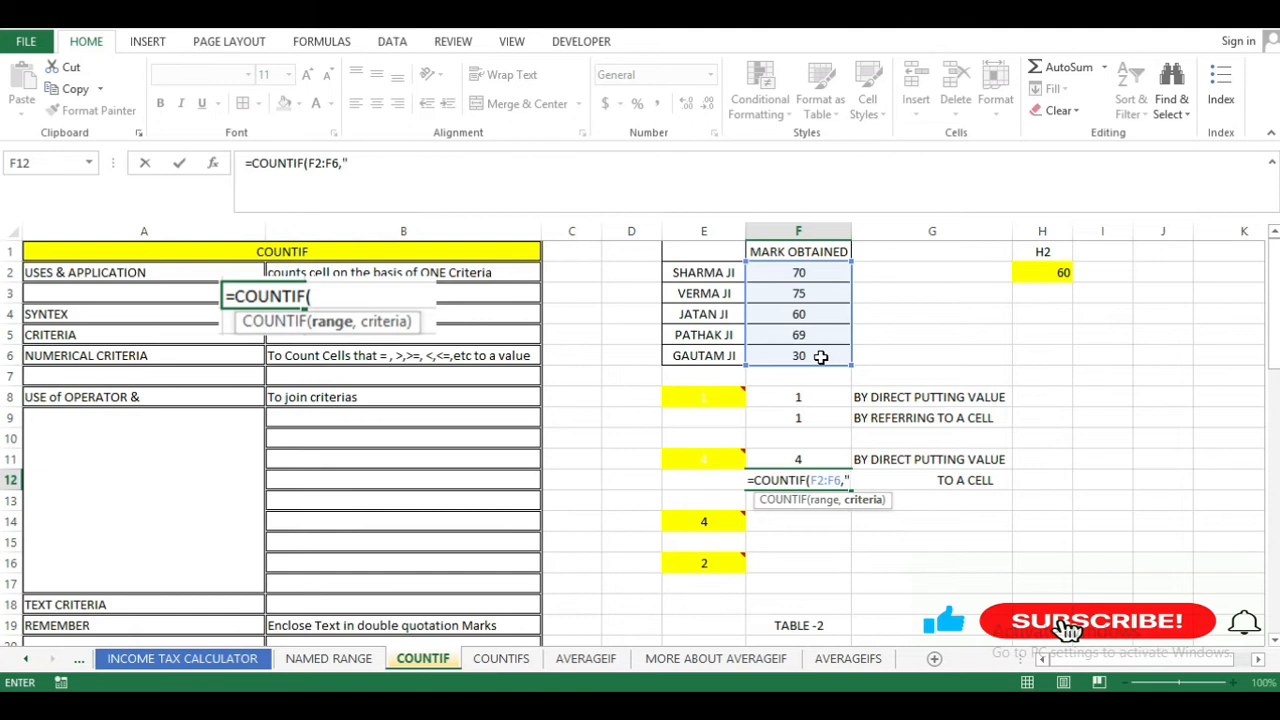
text(>)
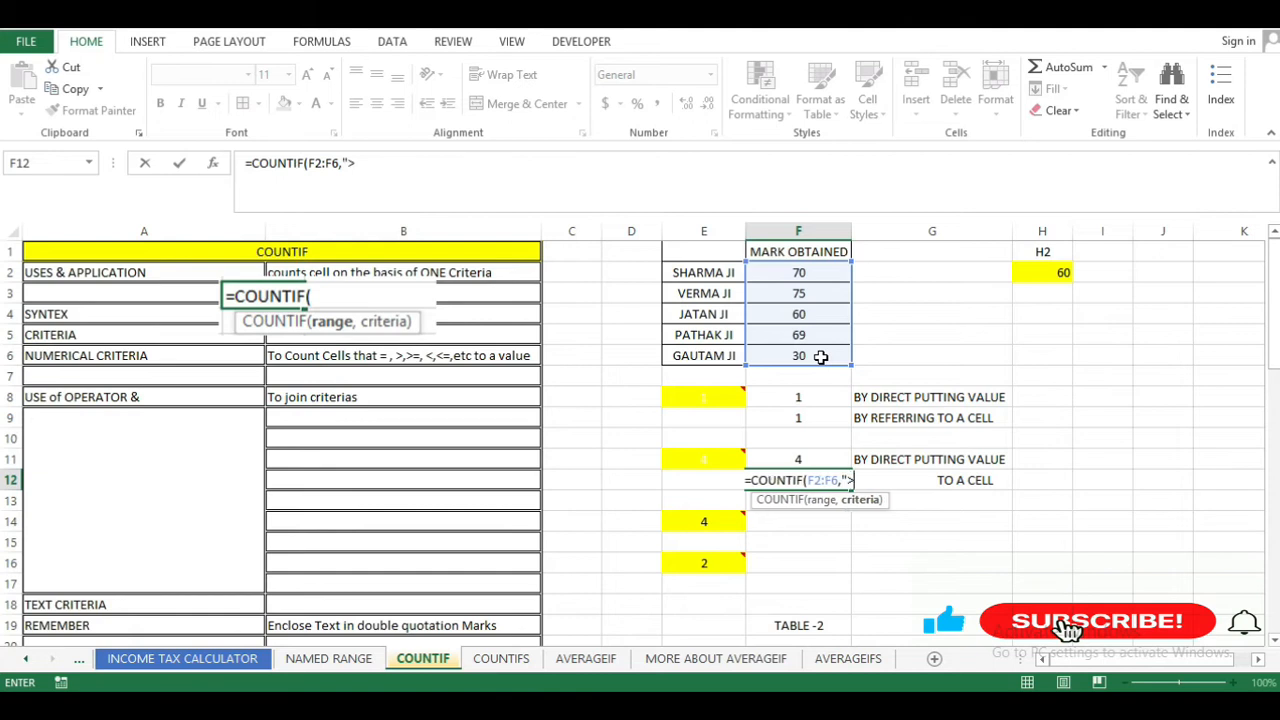
text(=)
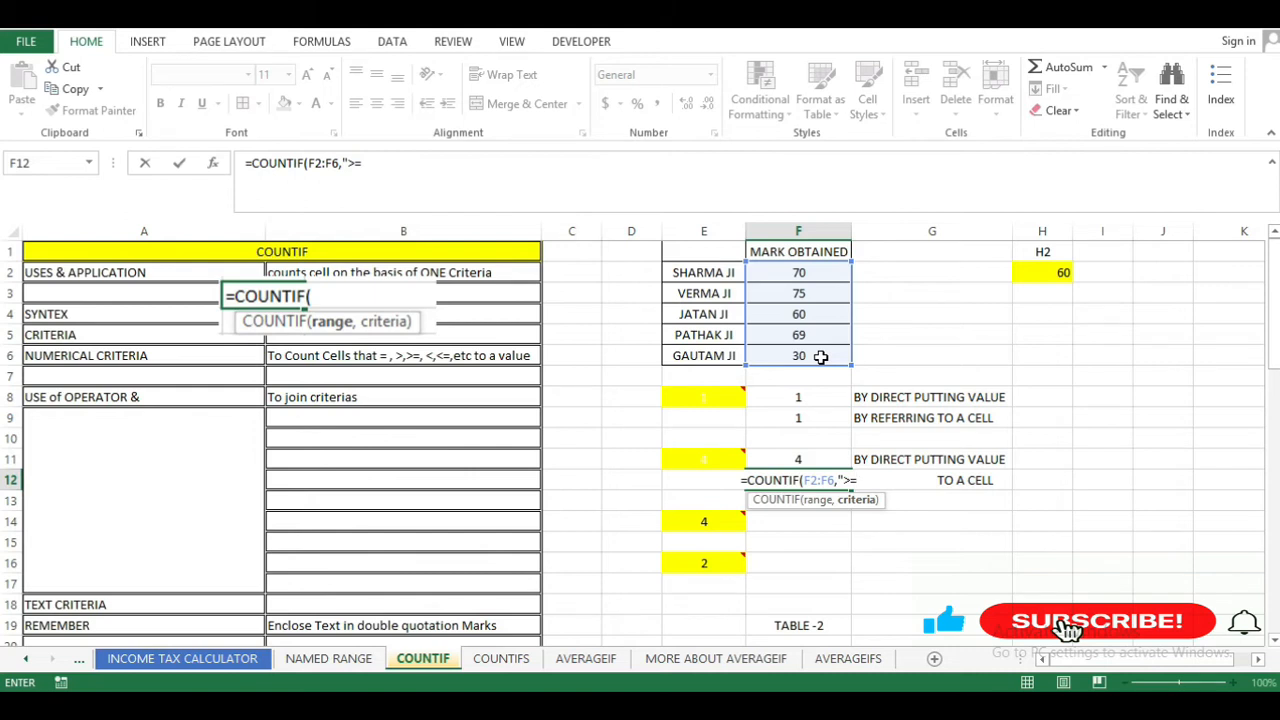
text(")
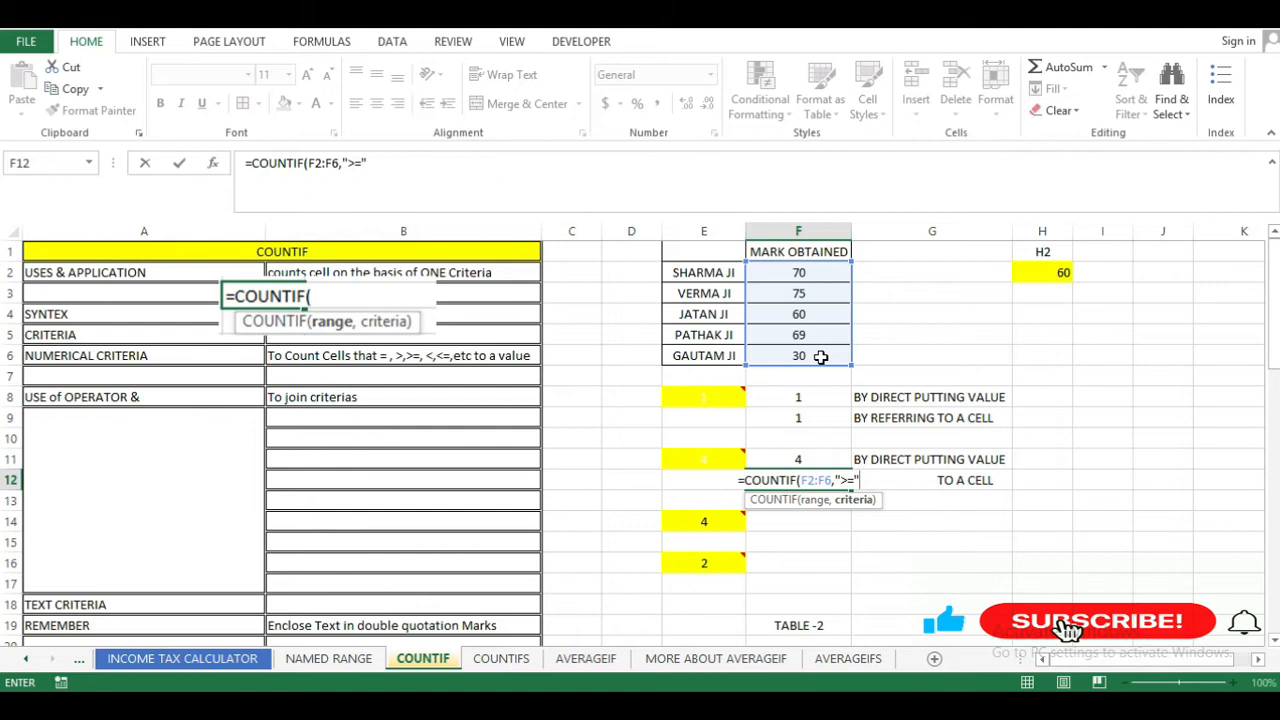
text(&)
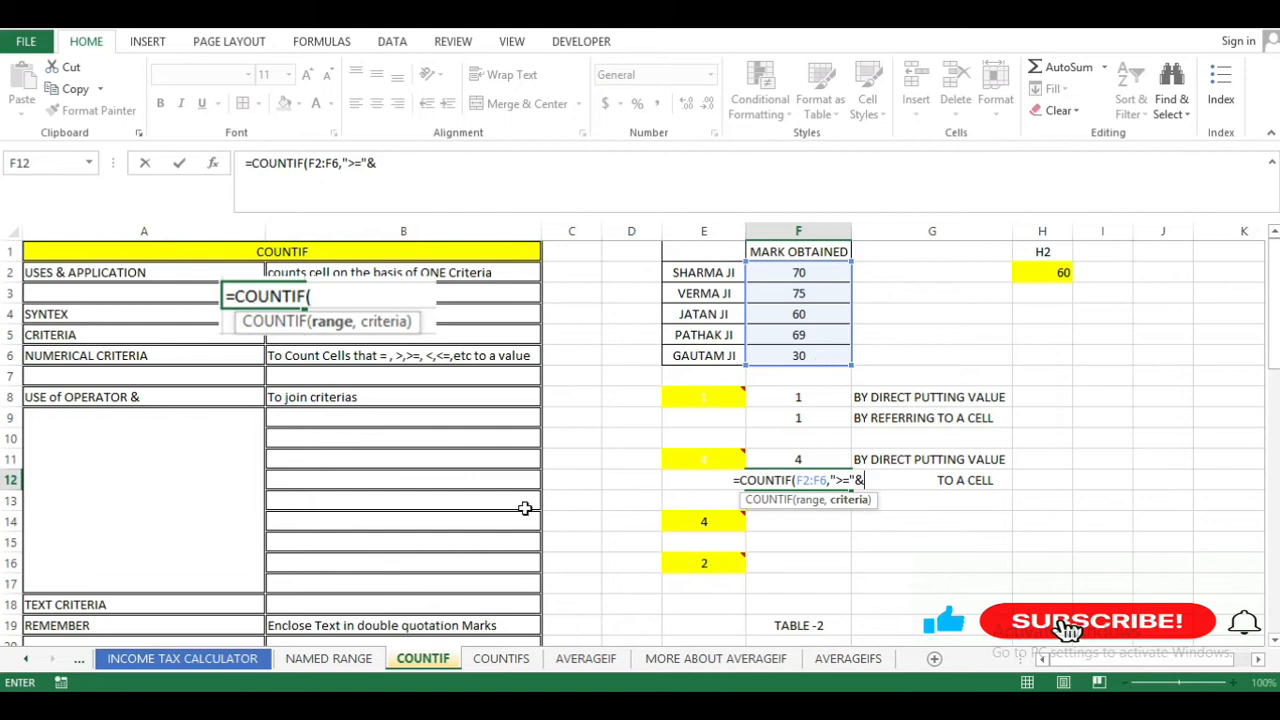
click(1058, 273)
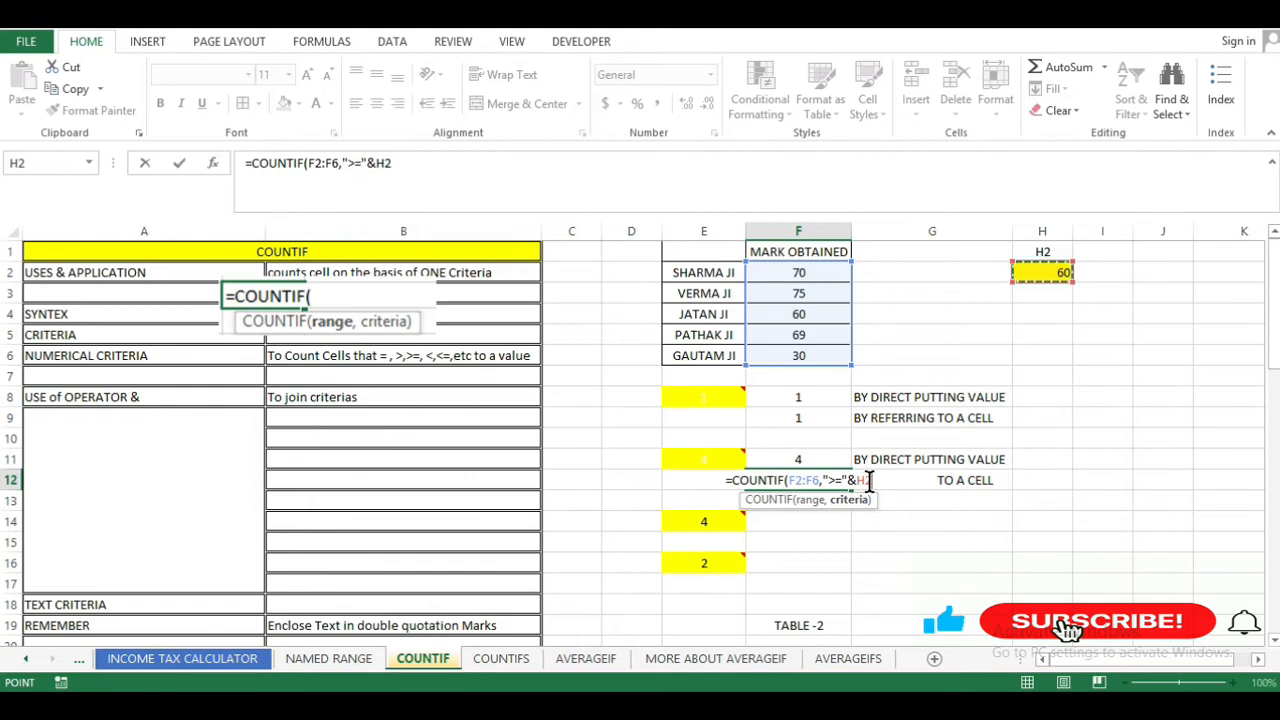
text())
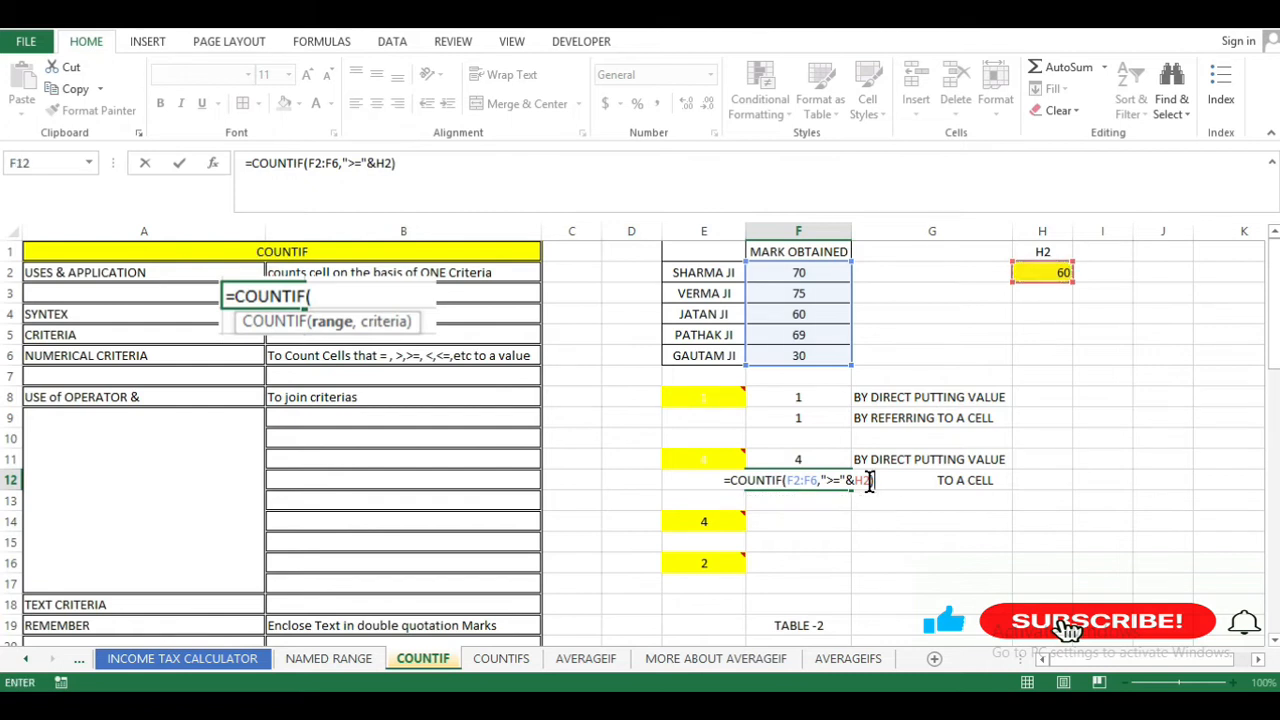
key(Return)
click(808, 483)
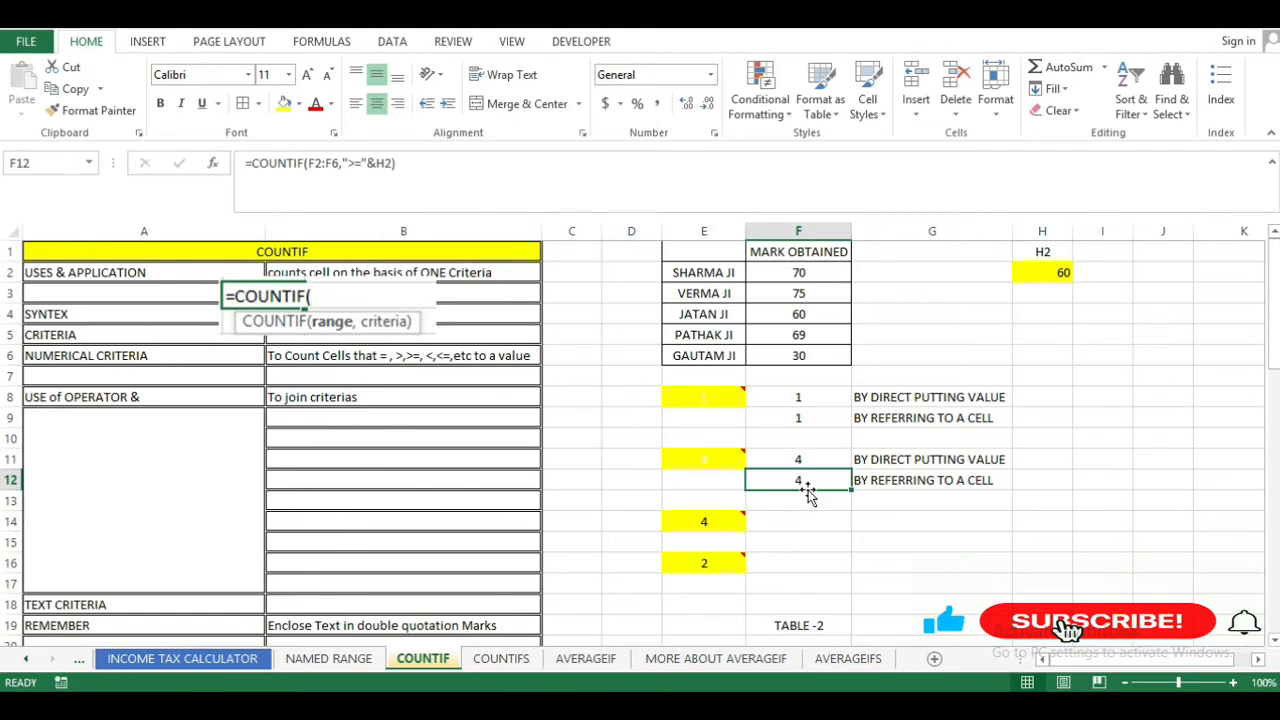
click(800, 462)
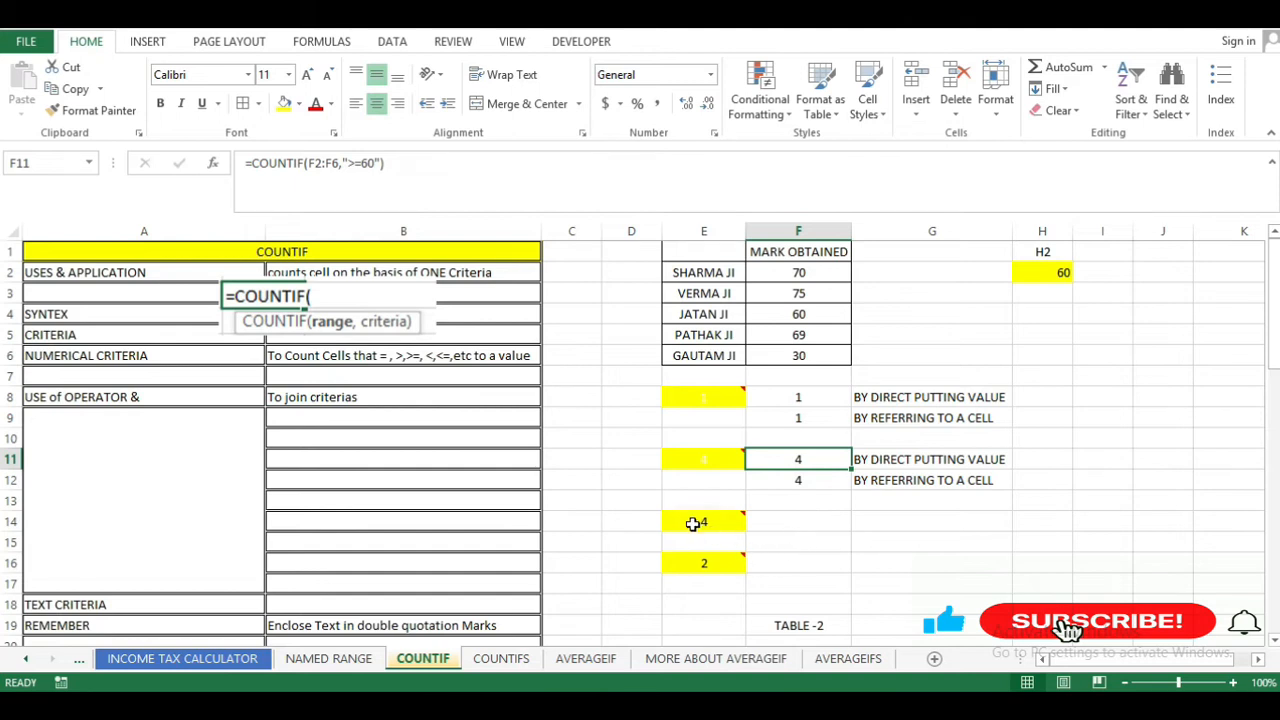
Review the question cell E14 and start a COUNTIF formula in F14 with the marks F2:F6 as its range
mouse_move(690, 522)
click(798, 525)
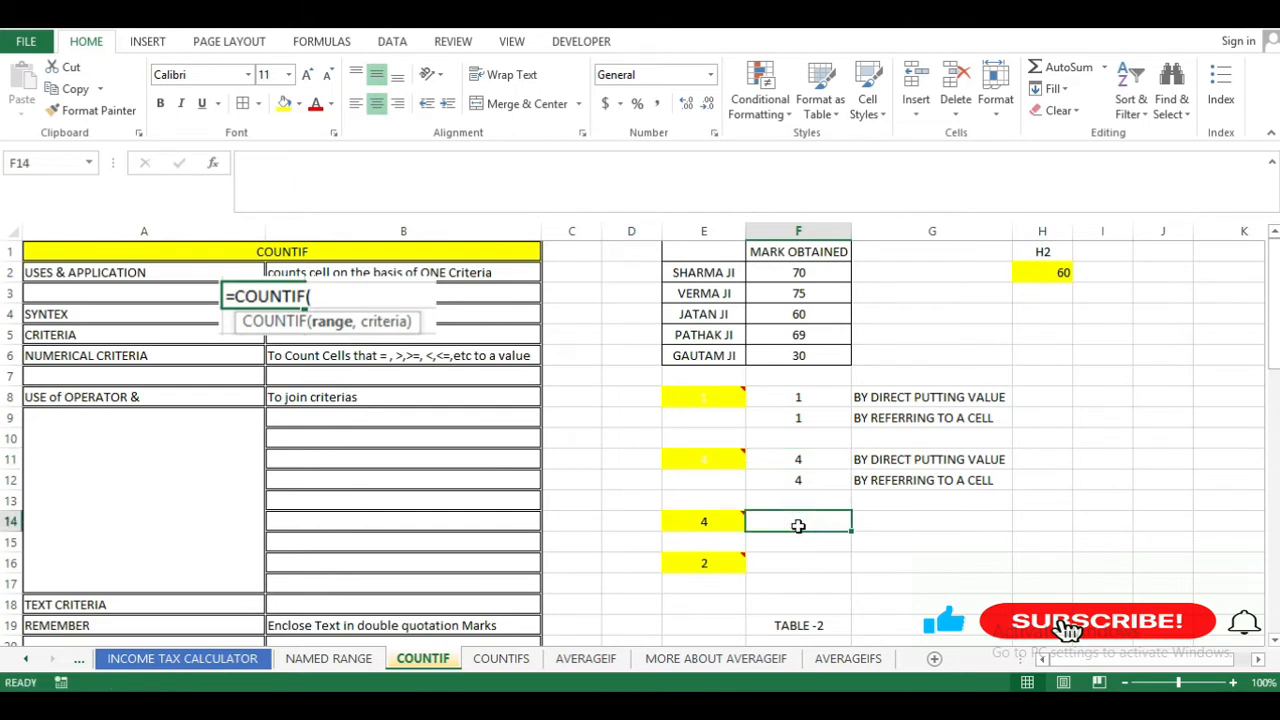
text(=COUN)
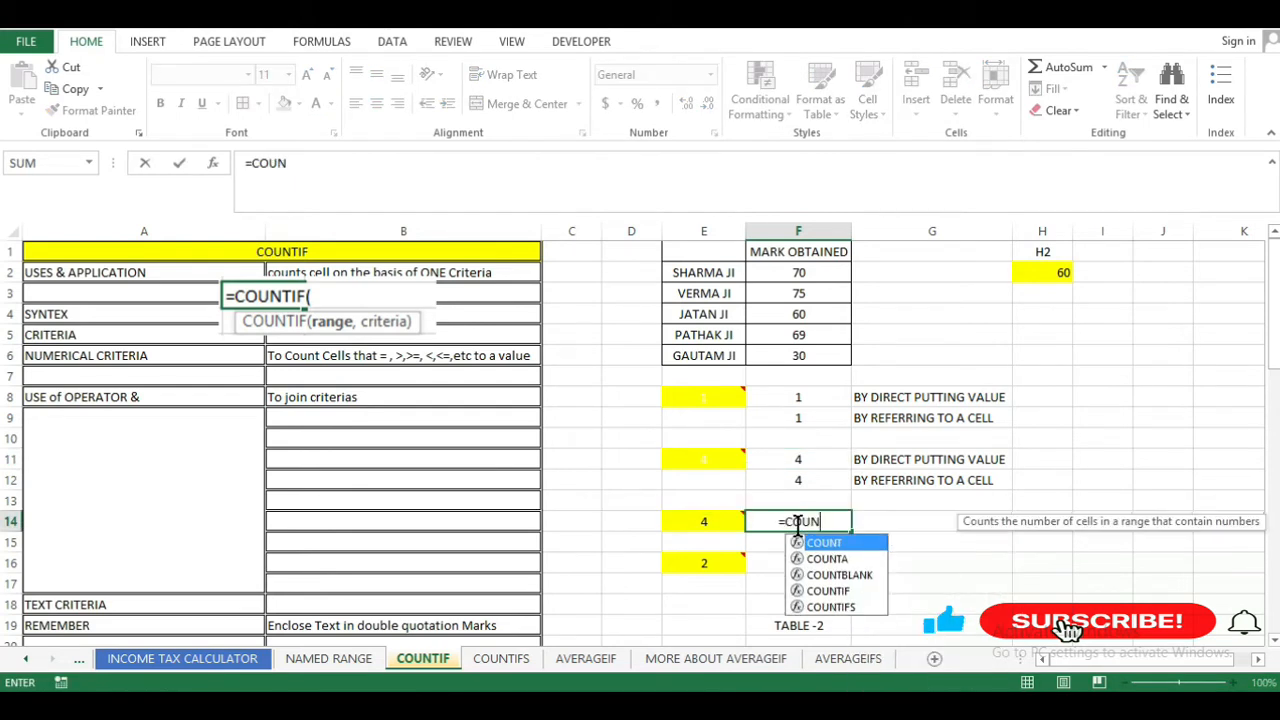
text(TIF)
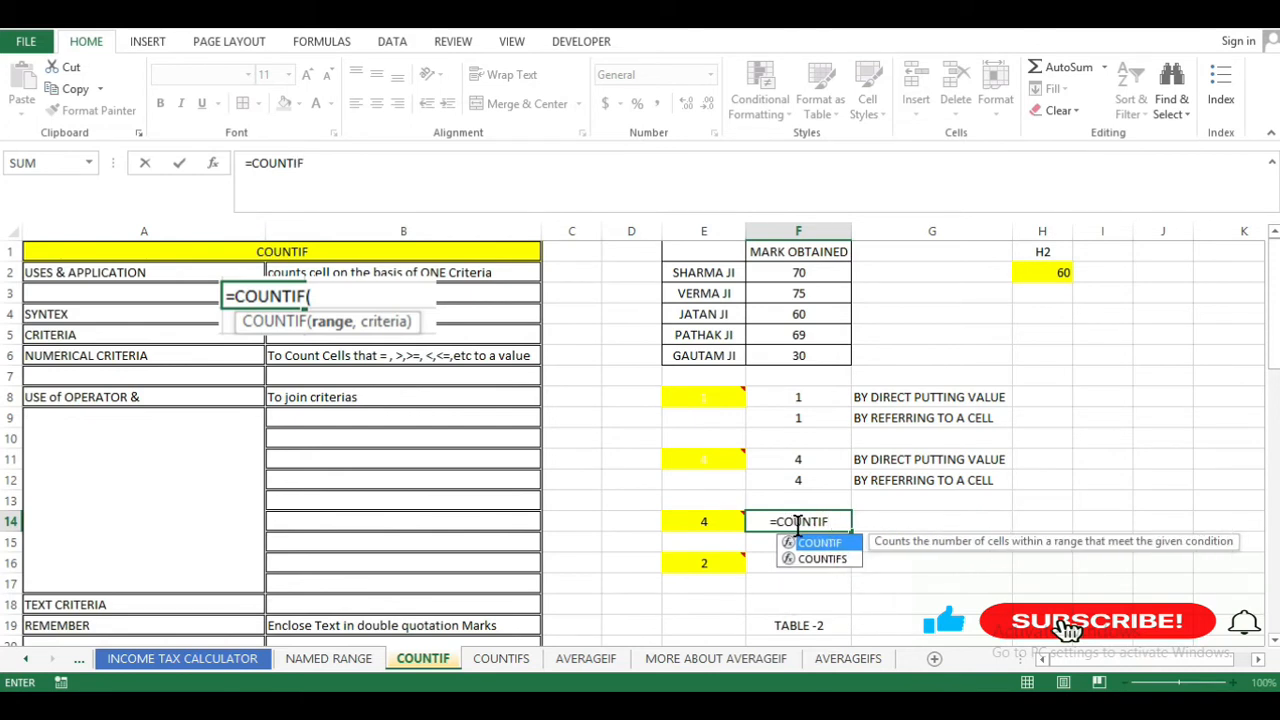
double_click(822, 545)
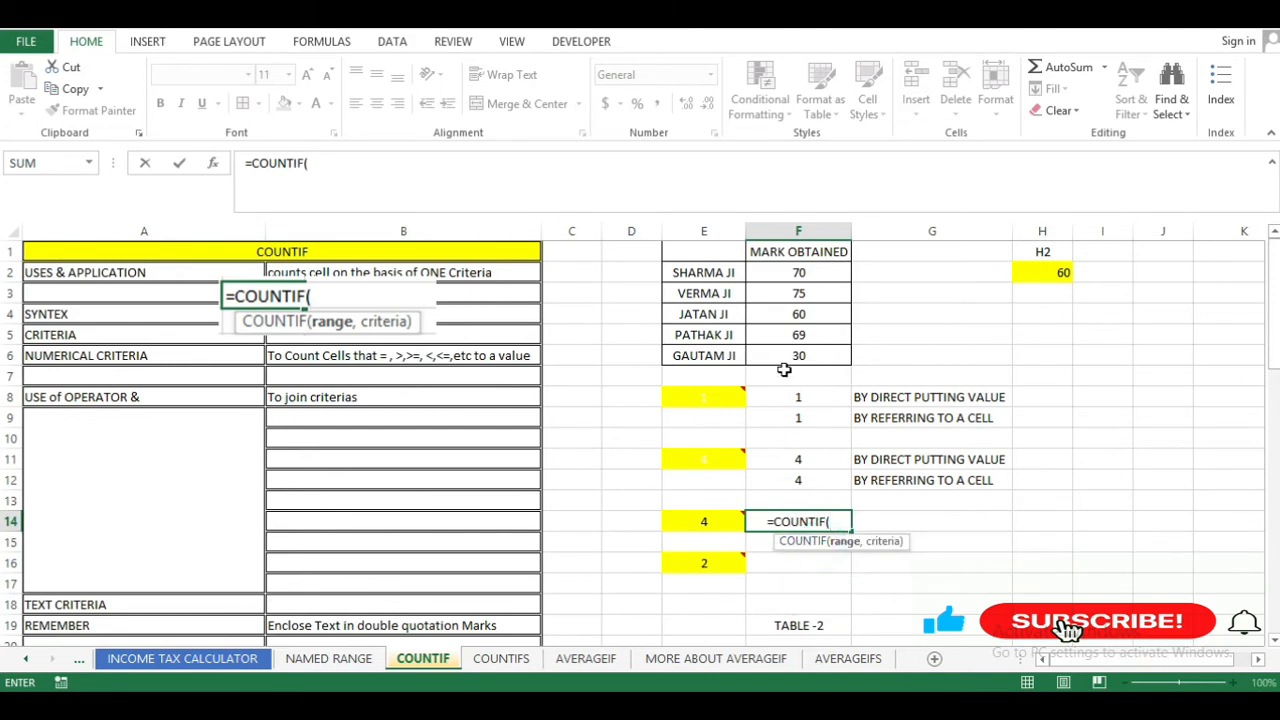
click(806, 272)
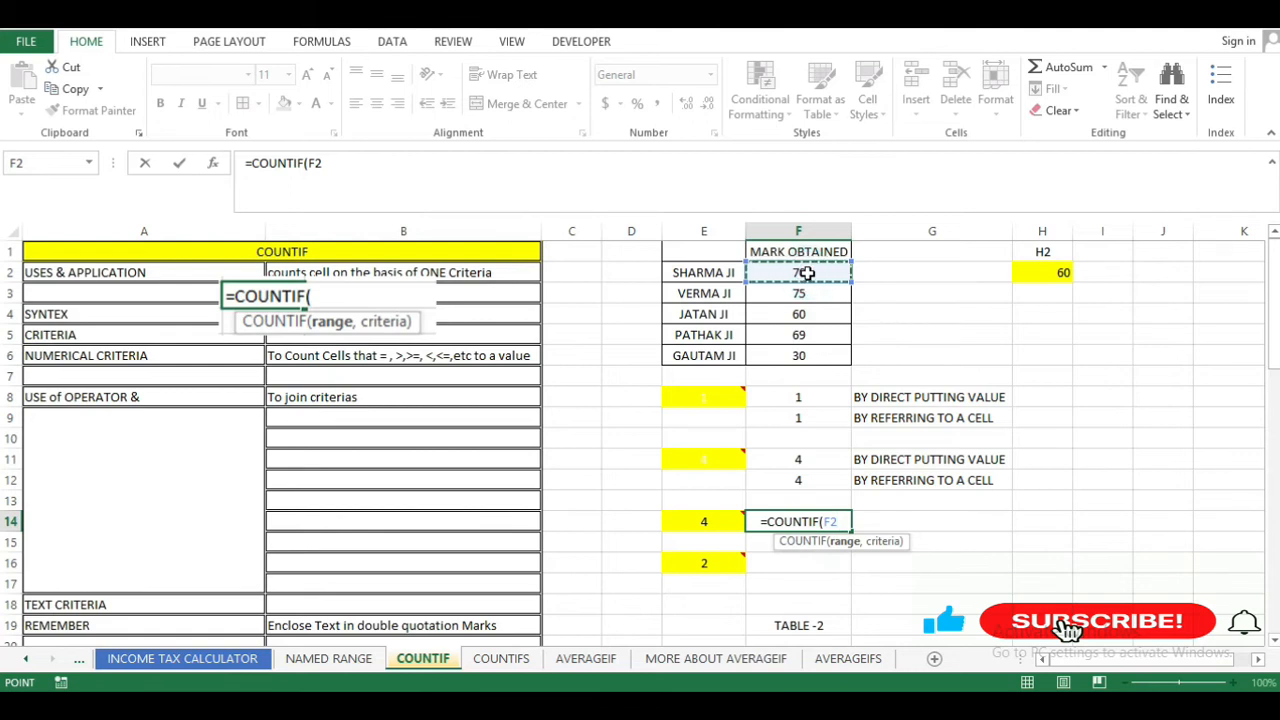
key(ctrl+shift+Down)
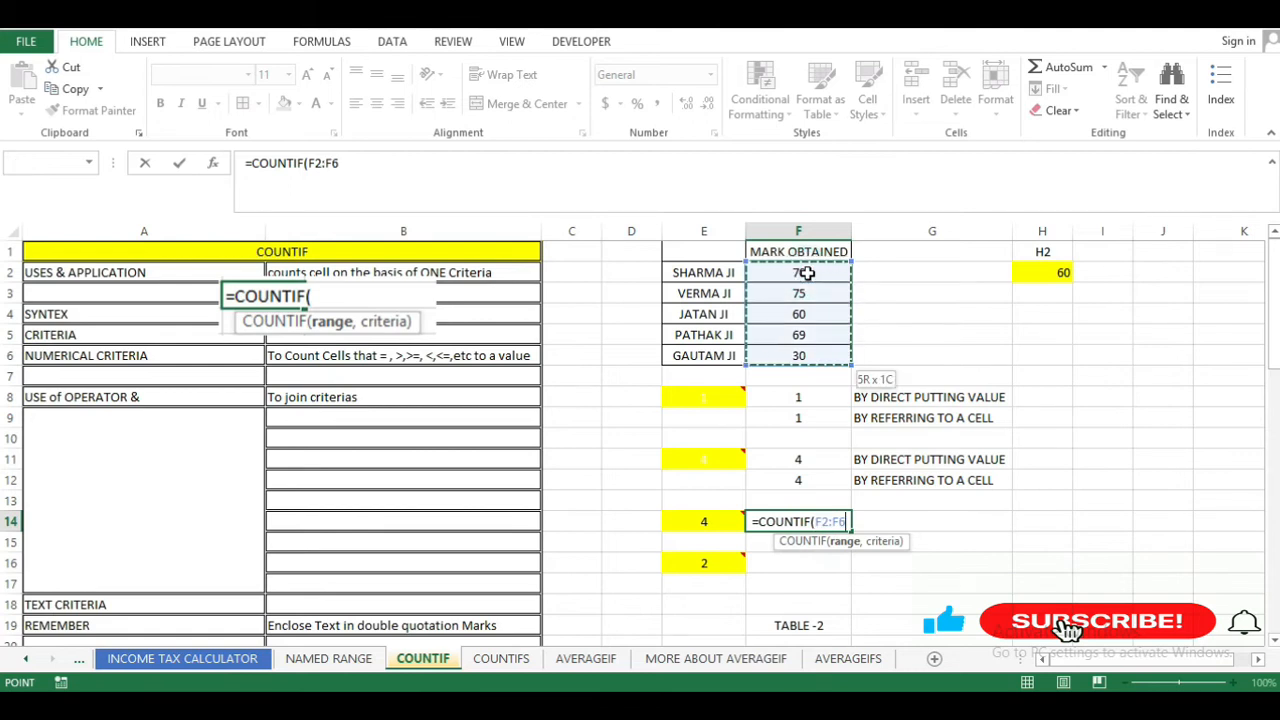
text(,)
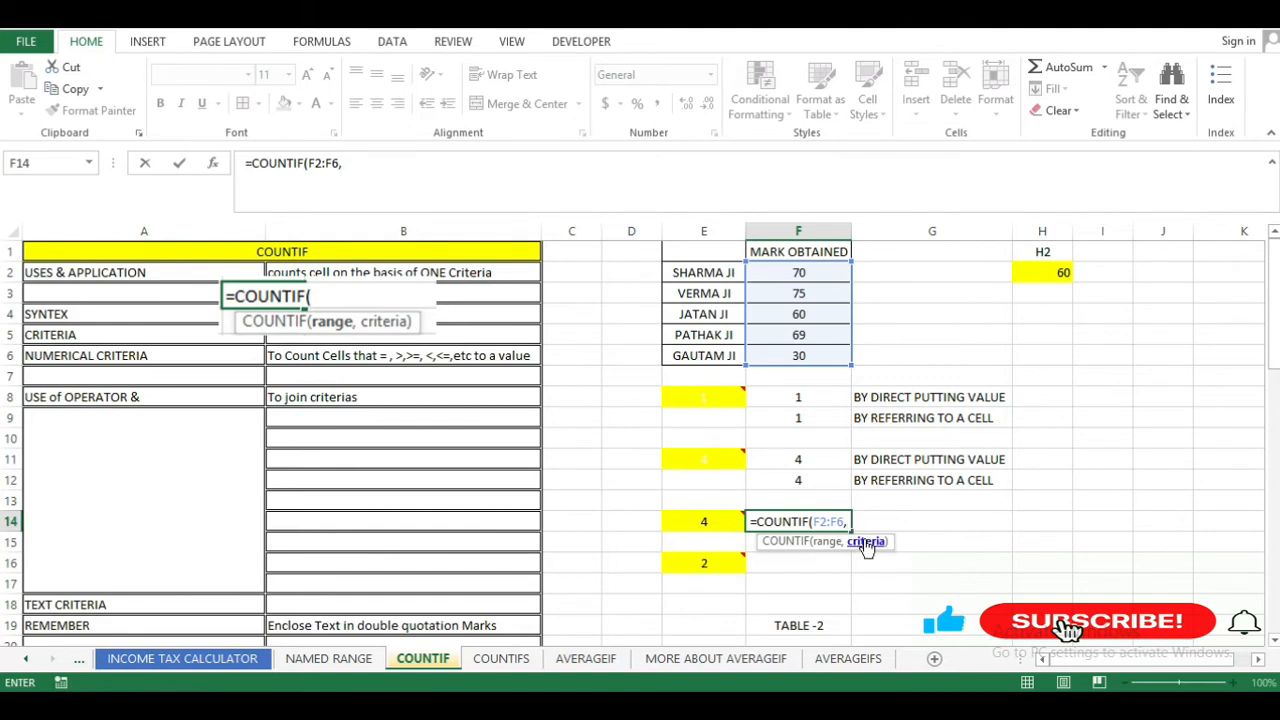
Complete the F14 formula as =COUNTIF(F2:F6,"<>60") and check its count against the mark in F4
text(")
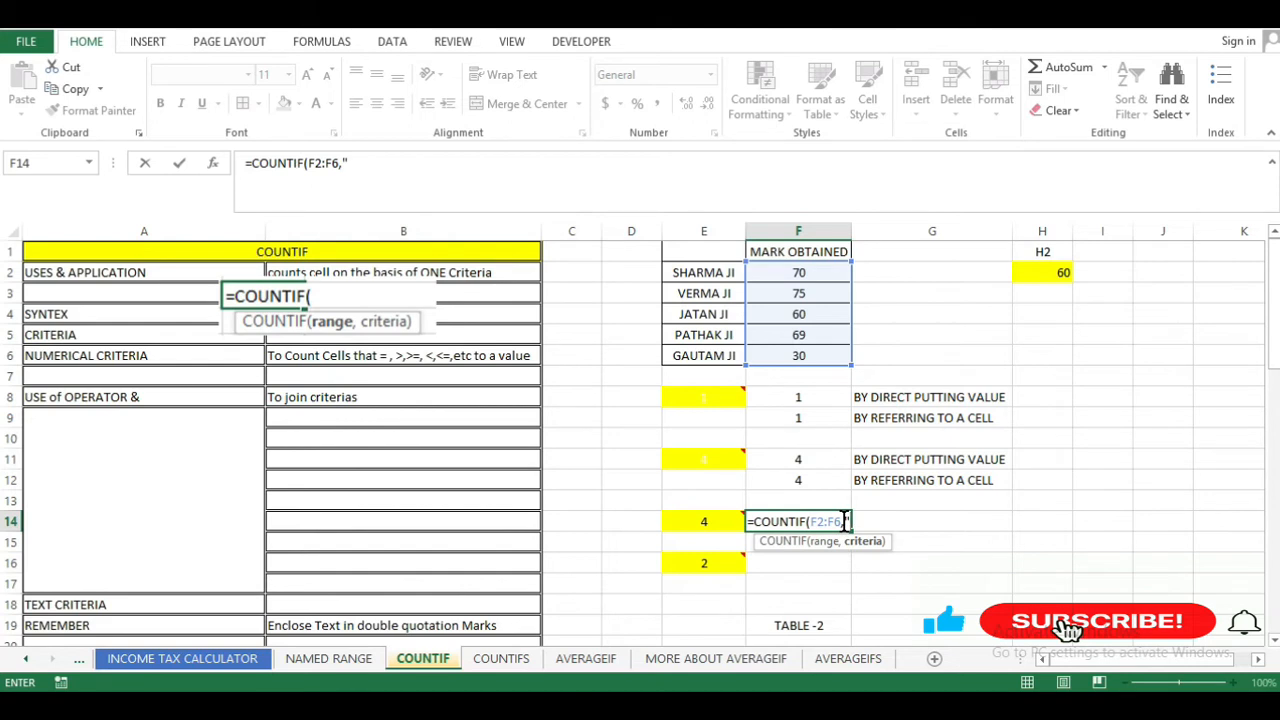
text(<)
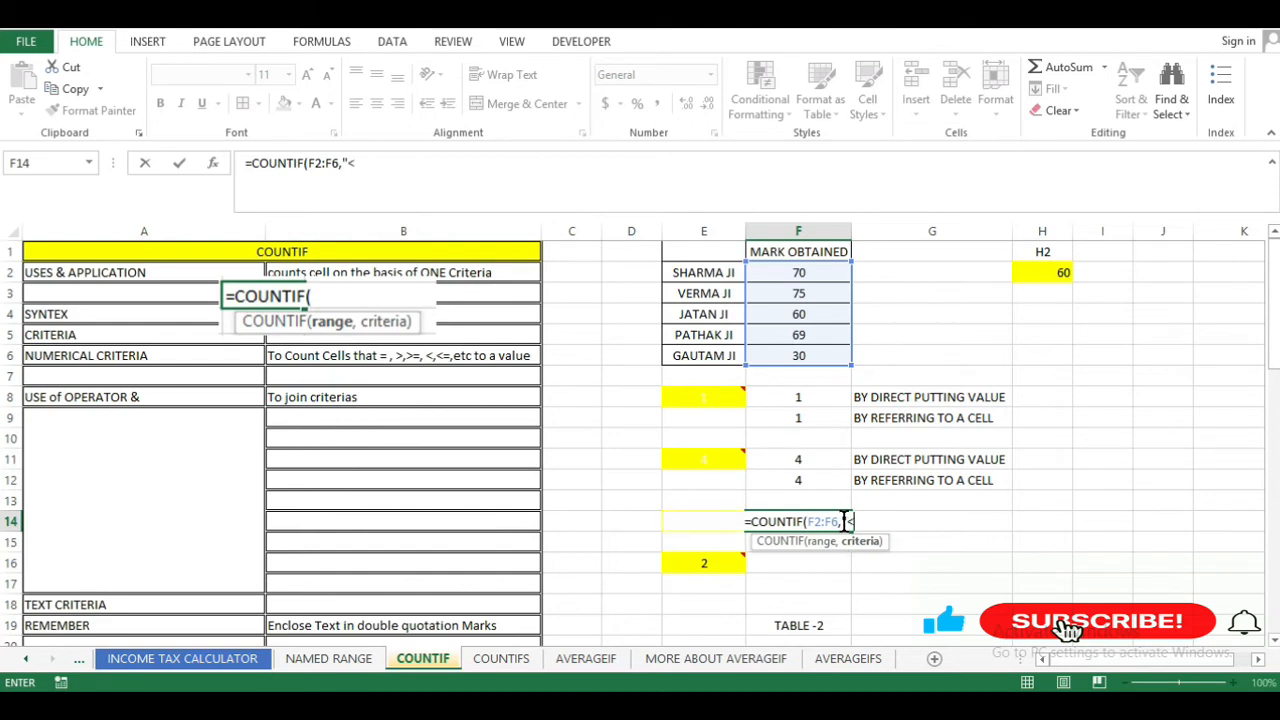
text(>)
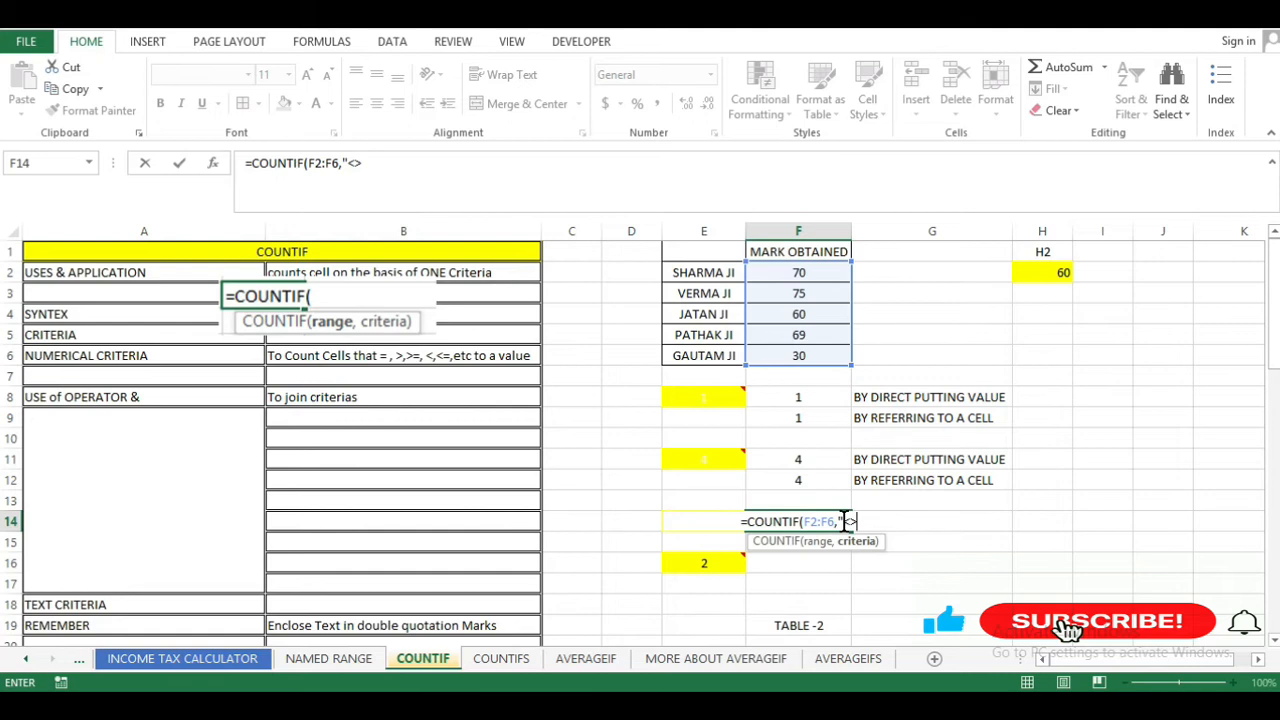
text(60)
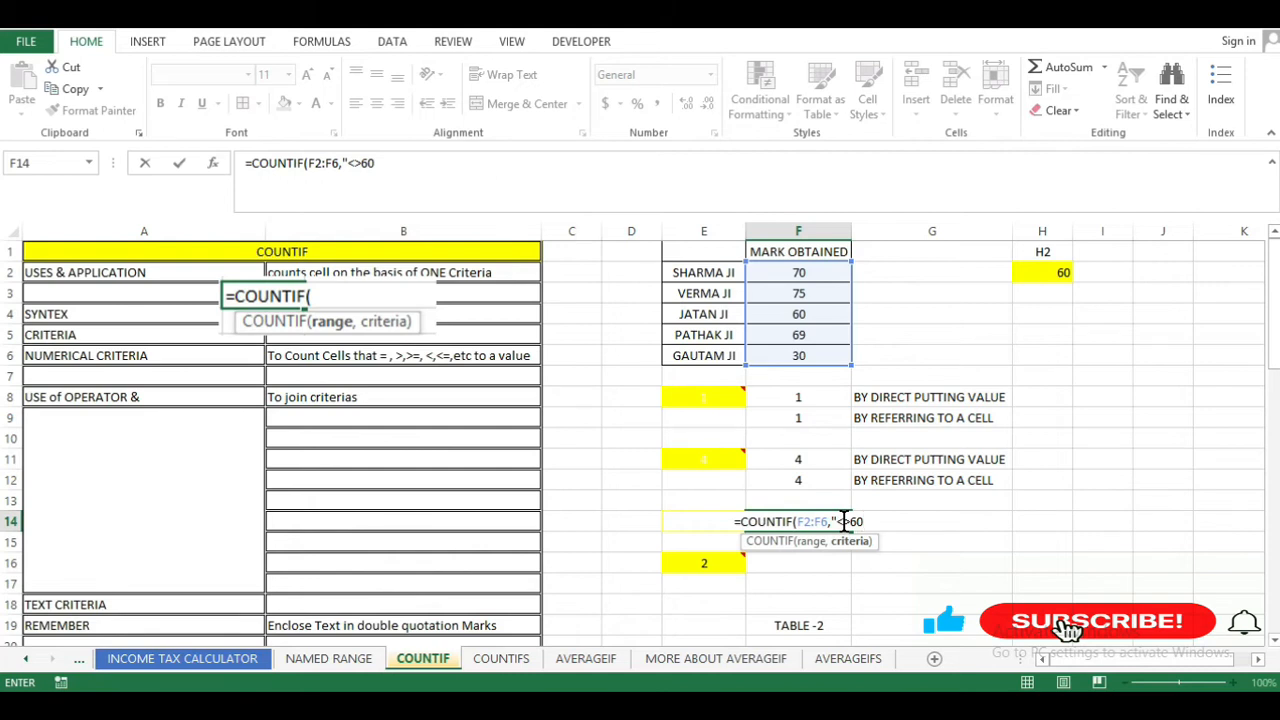
text("))
key(Return)
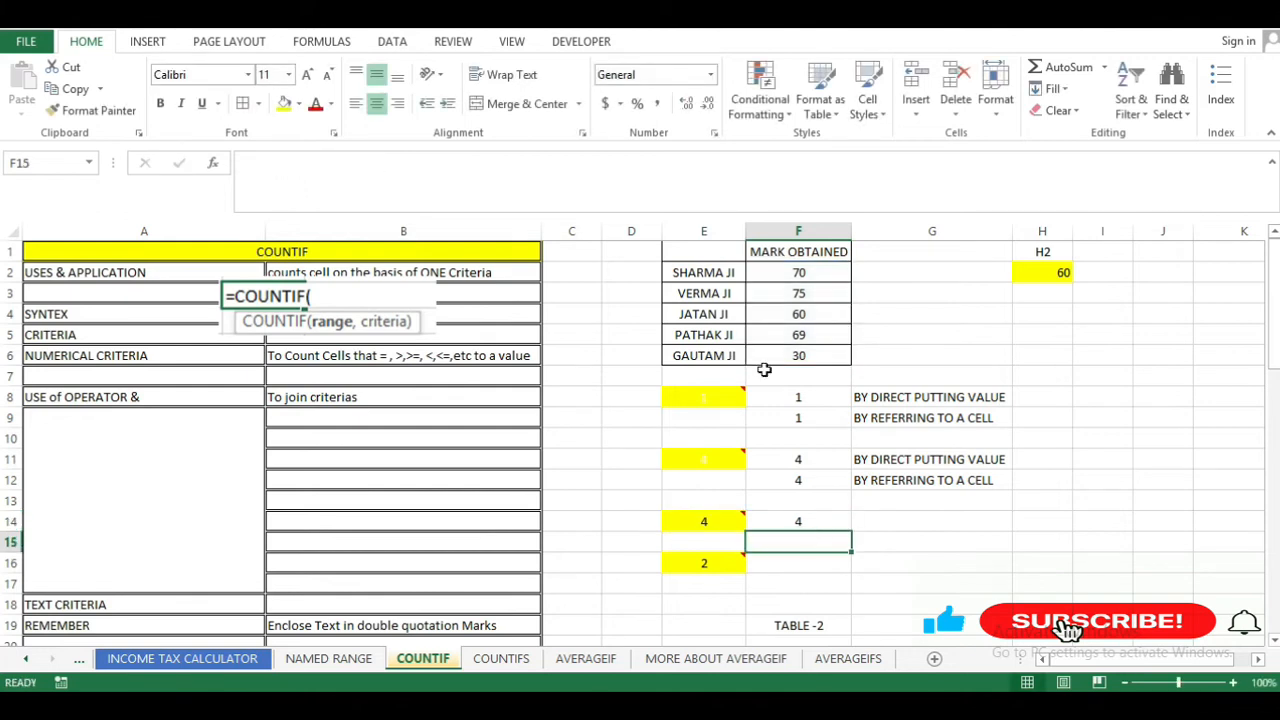
click(789, 315)
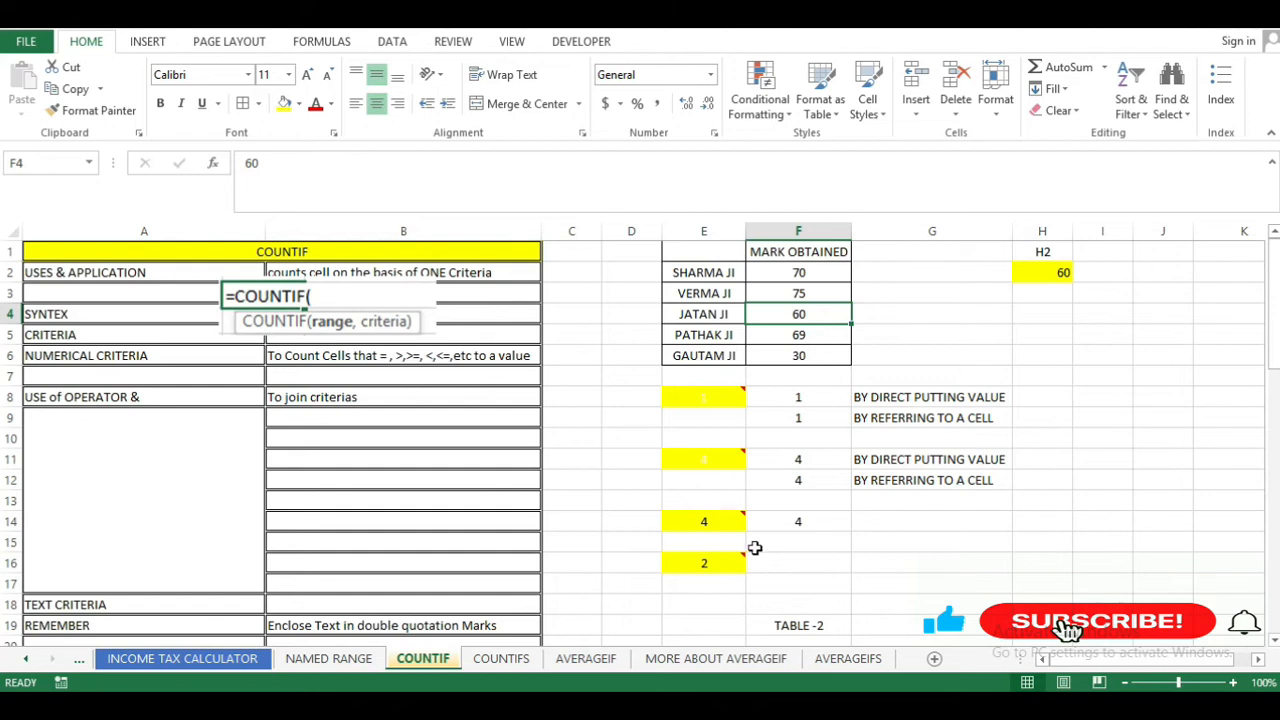
Review the question note on E16 and enter =COUNTIF(F2:F6,60) in F16
mouse_move(718, 567)
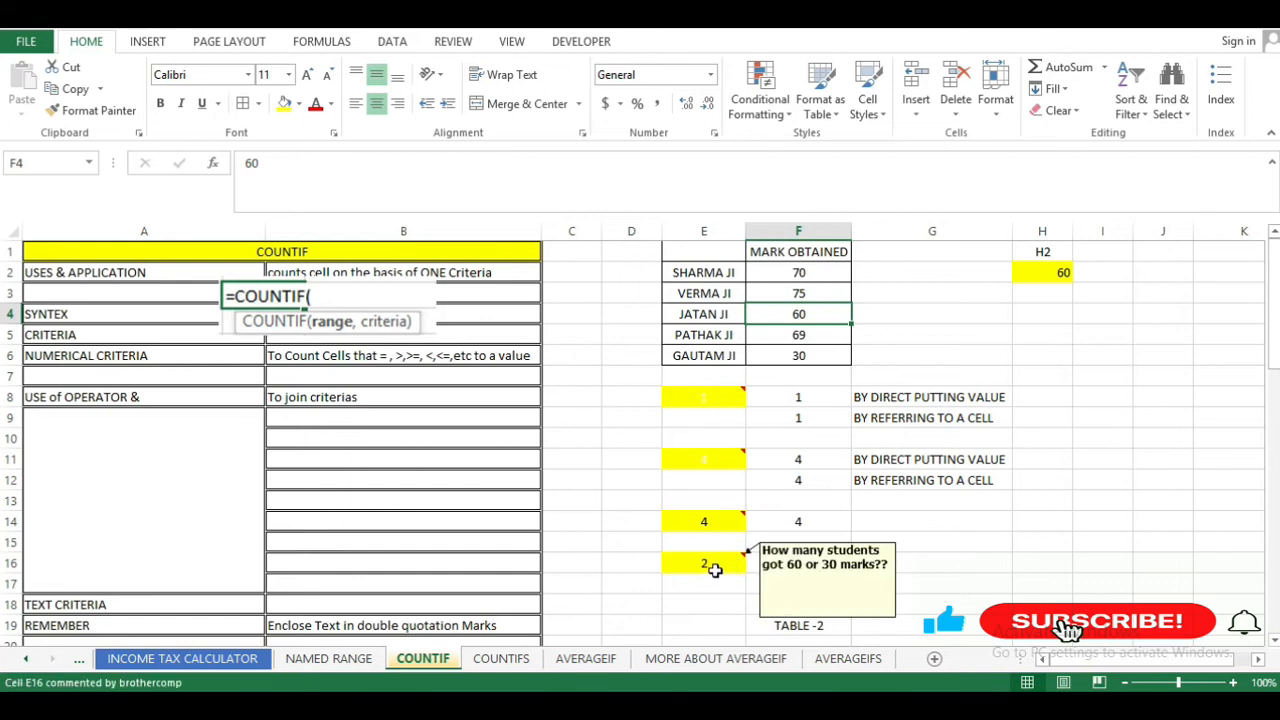
click(715, 569)
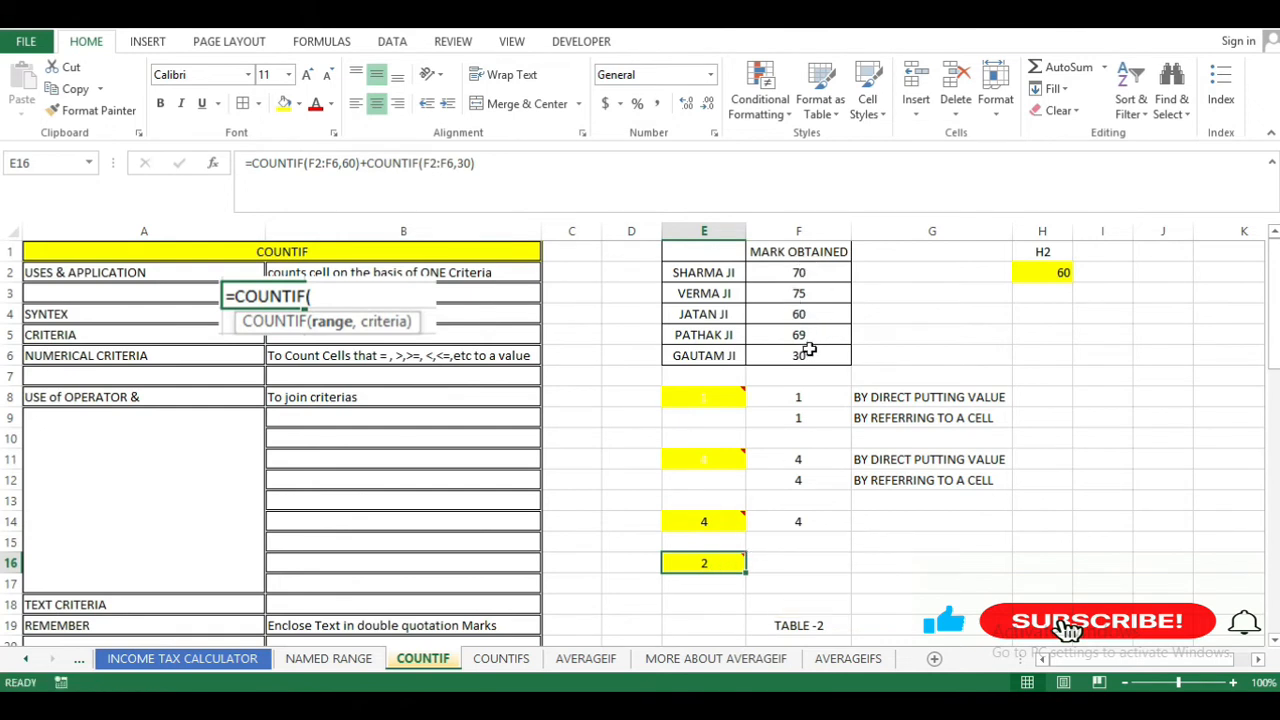
click(805, 556)
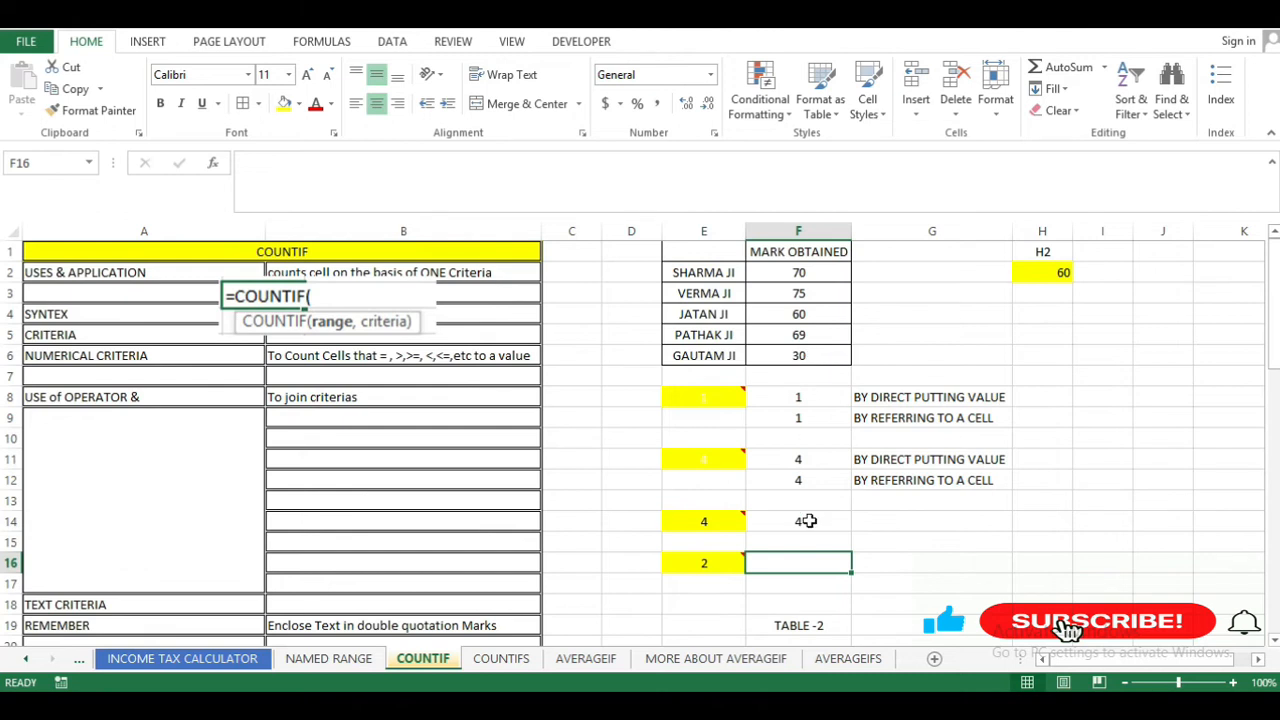
text(=C)
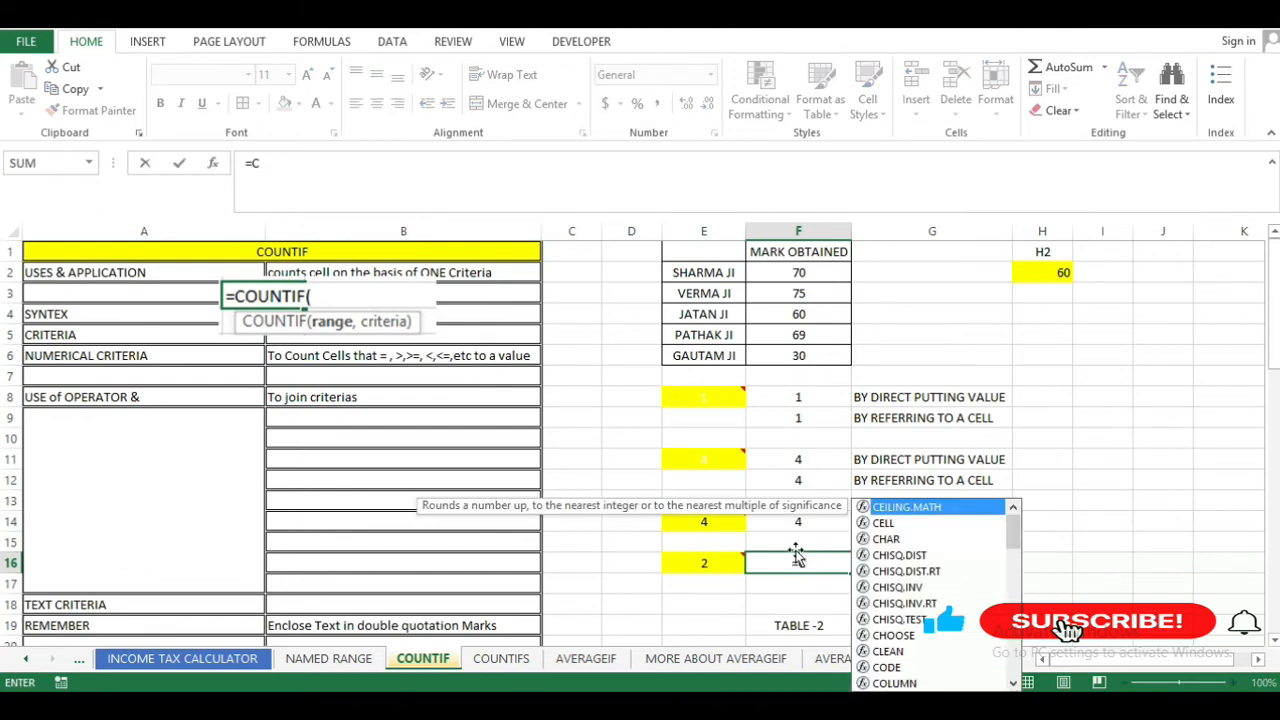
text(OUNT)
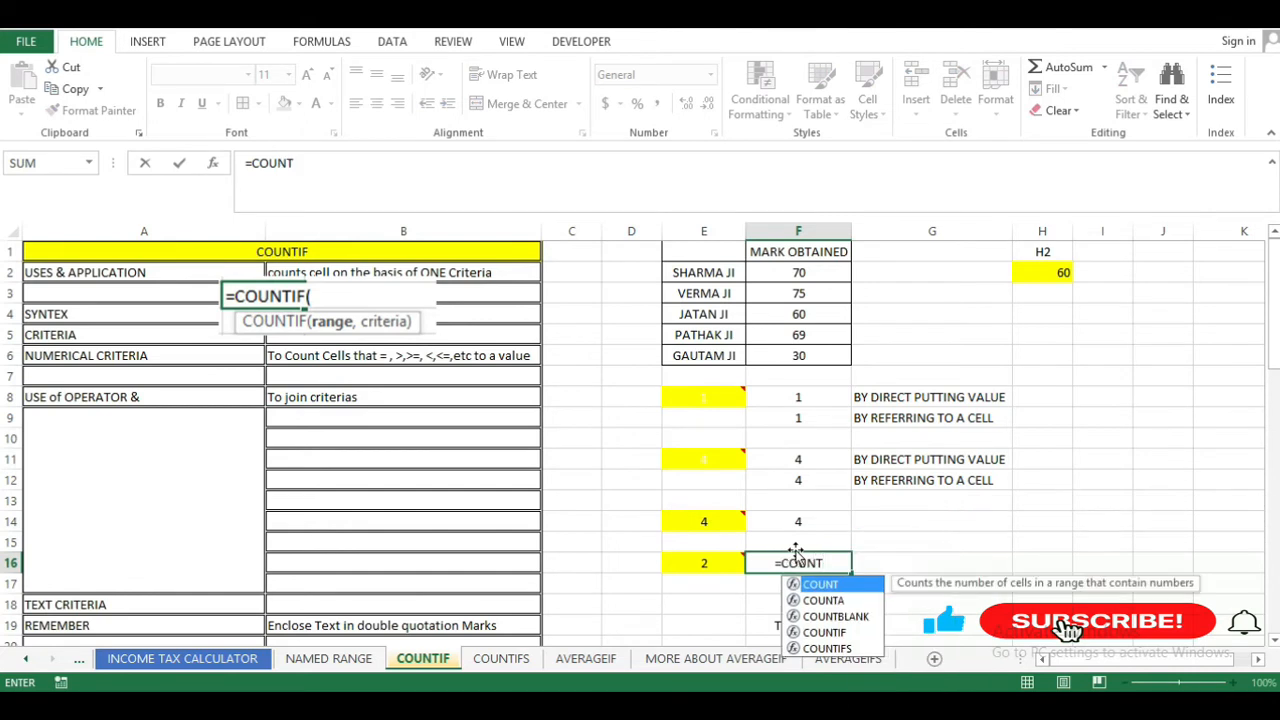
double_click(840, 632)
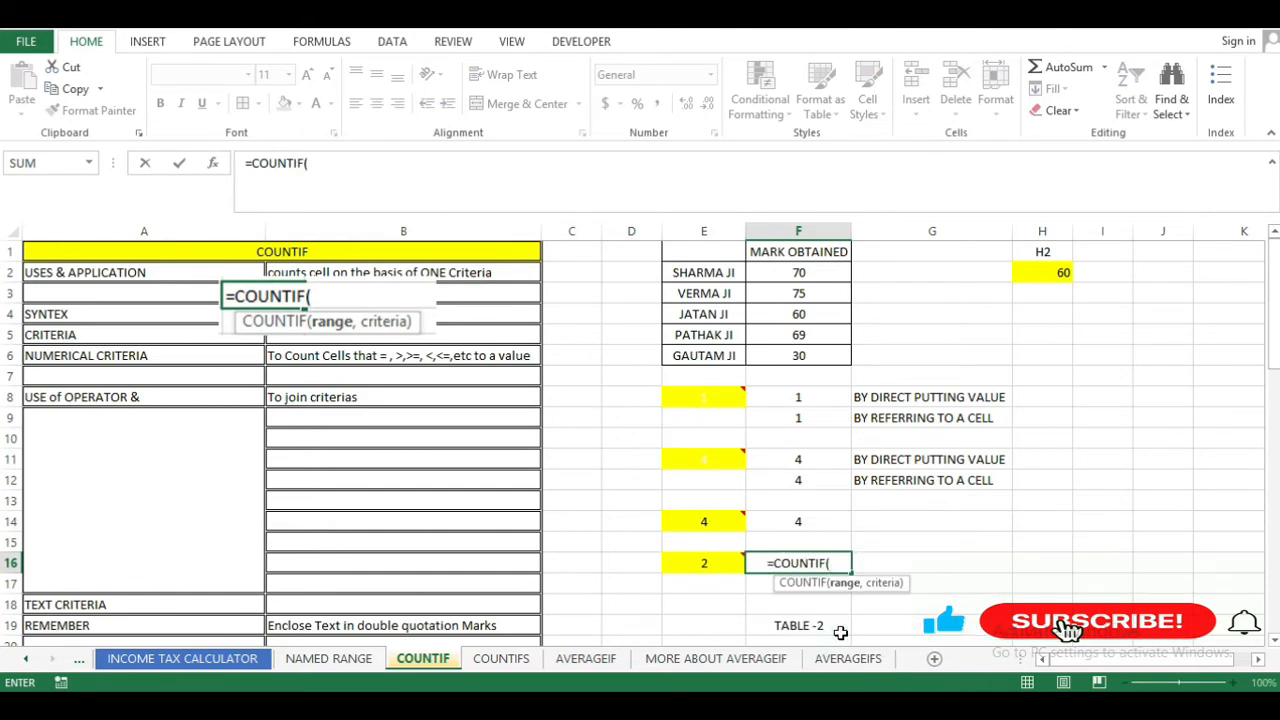
drag(810, 278, 811, 363)
text(,)
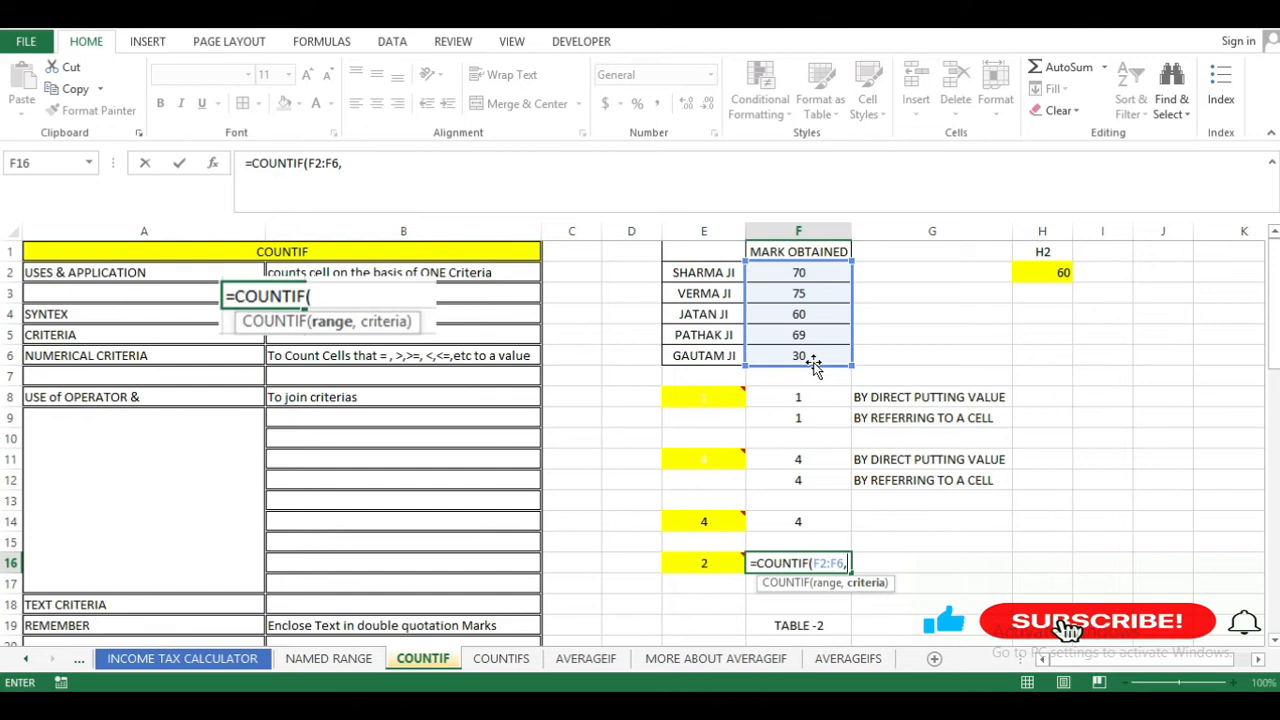
text(60)
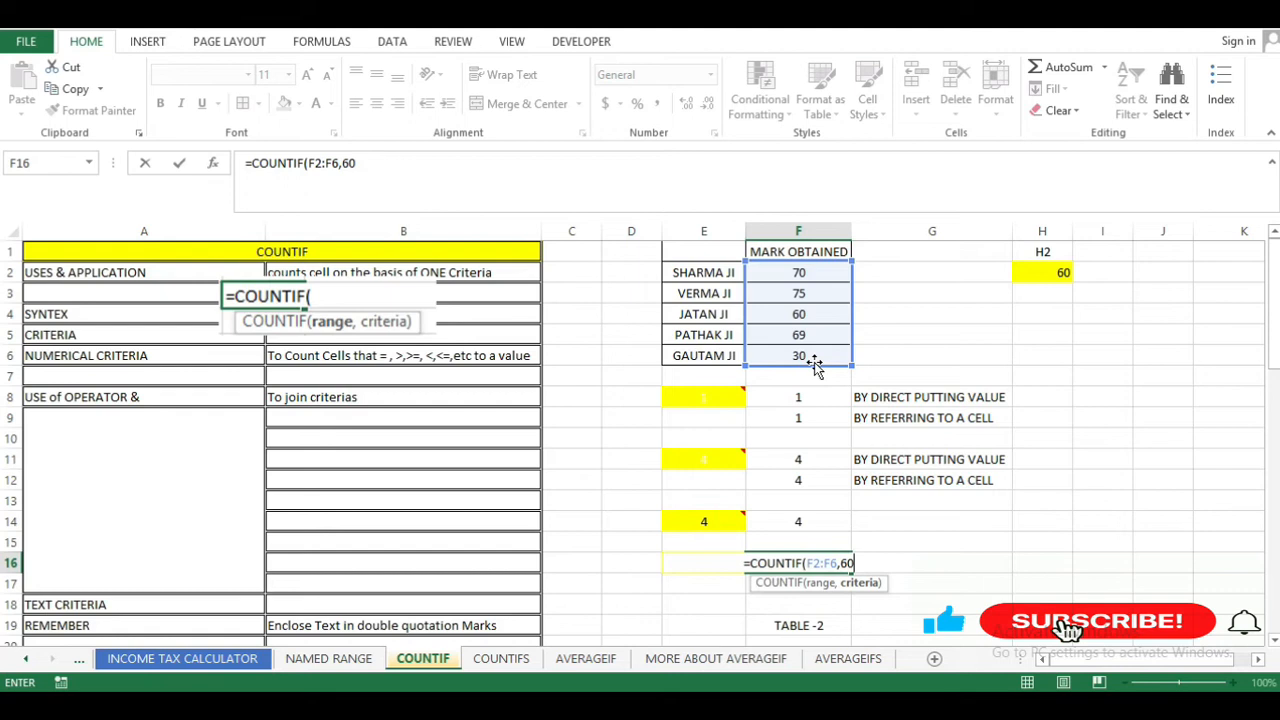
text())
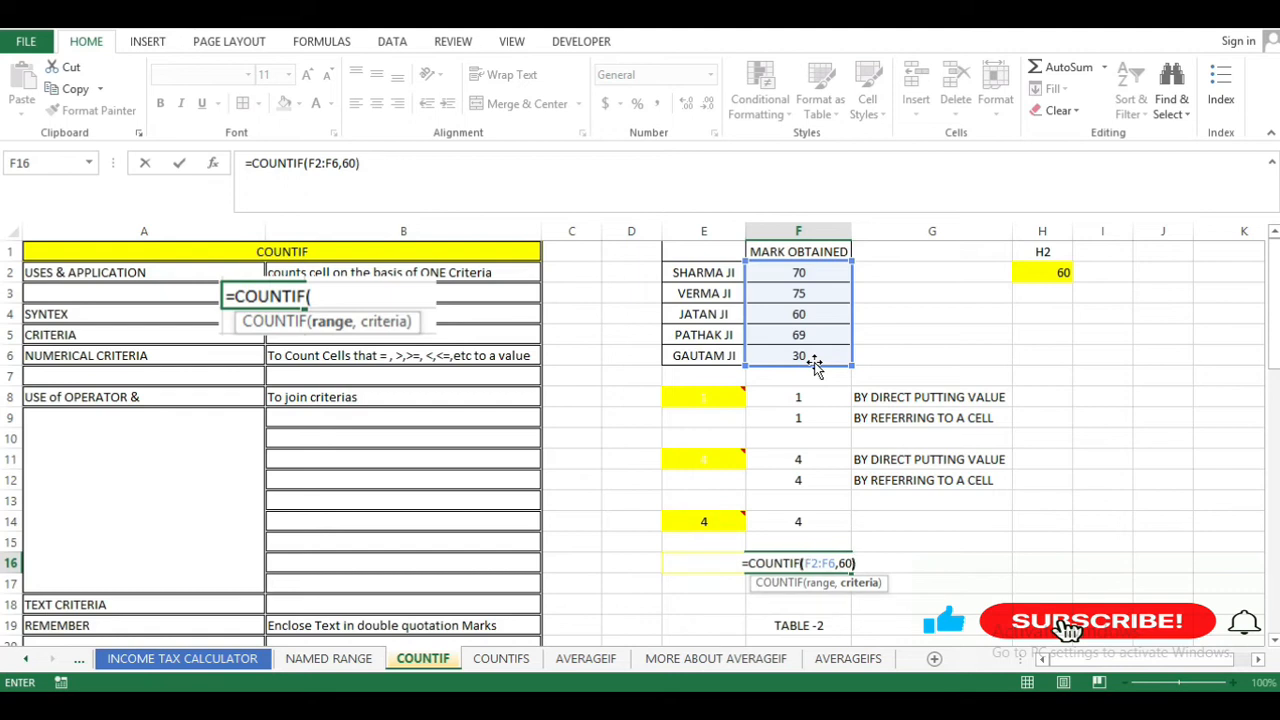
key(Return)
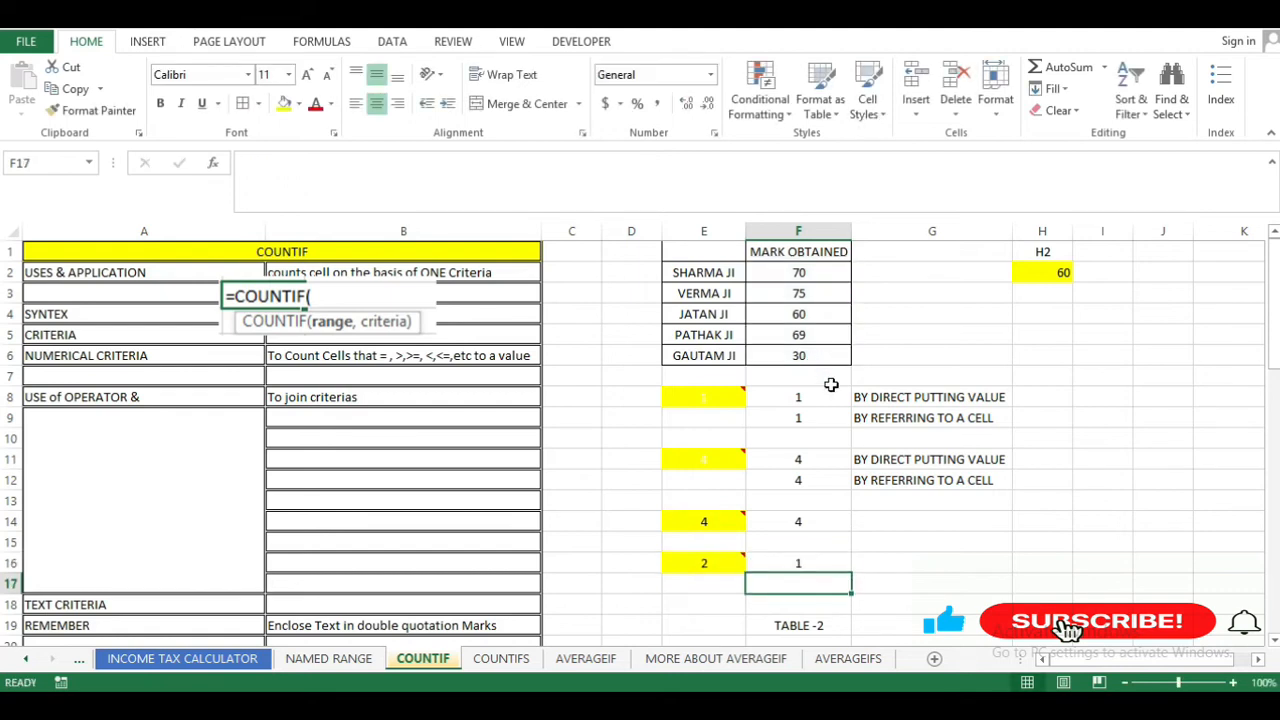
Recheck the E16 question and extend the F16 formula with a plus sign and a second COUNTIF function
click(742, 565)
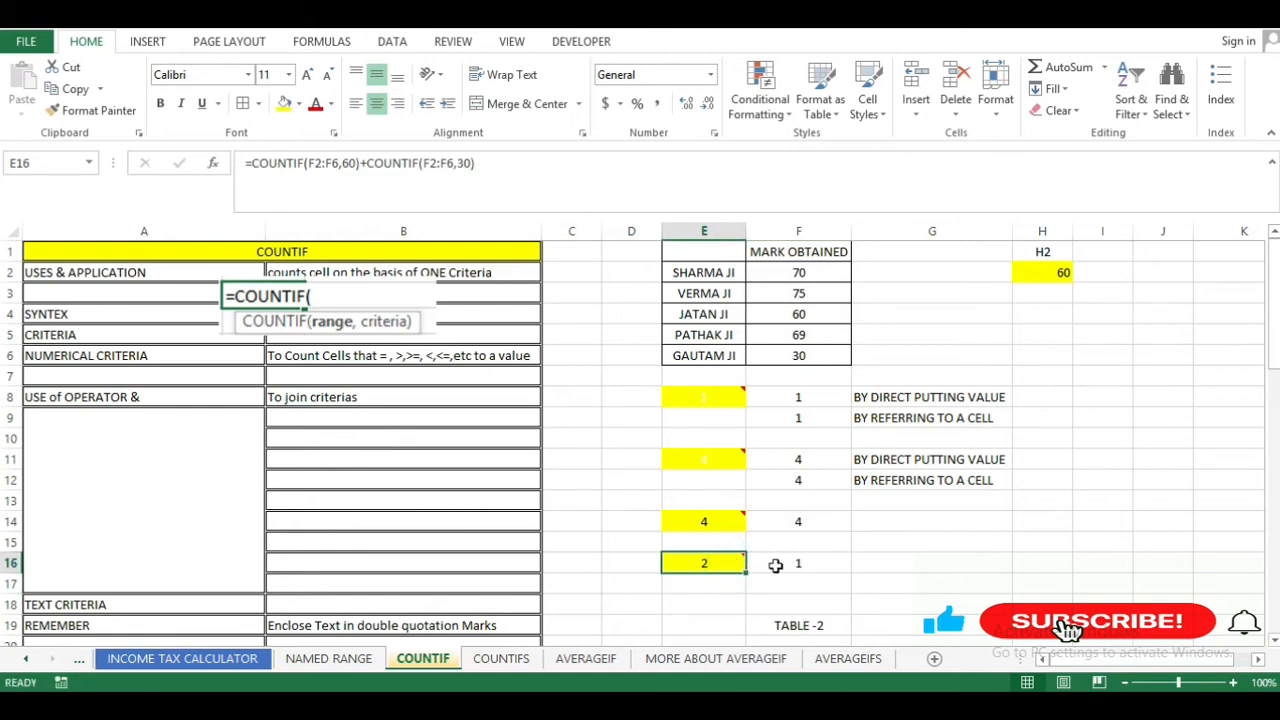
mouse_move(724, 564)
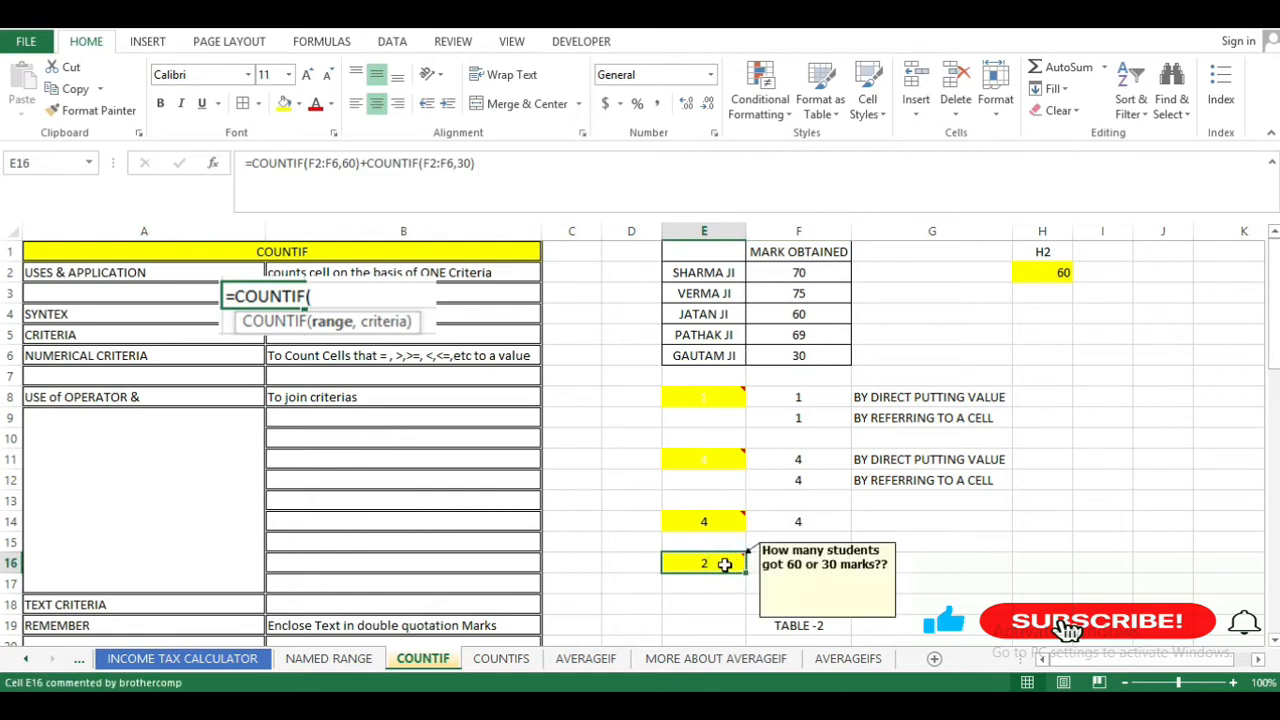
click(806, 562)
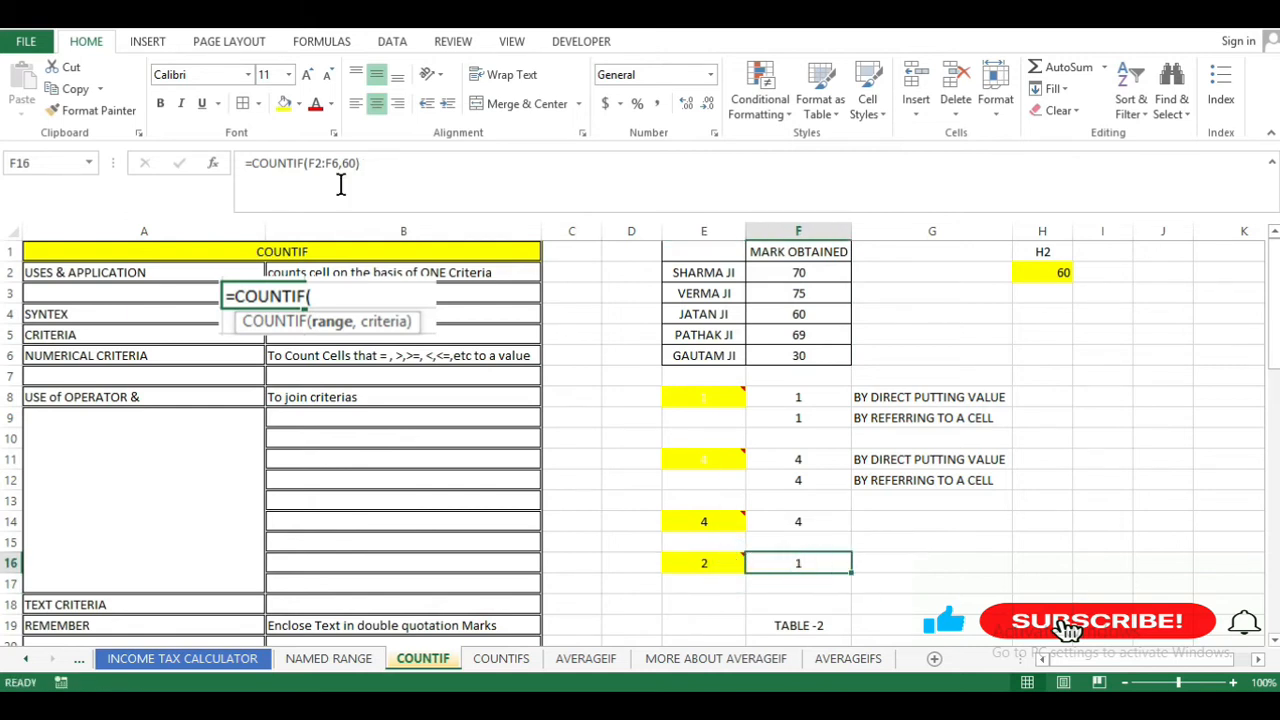
click(391, 167)
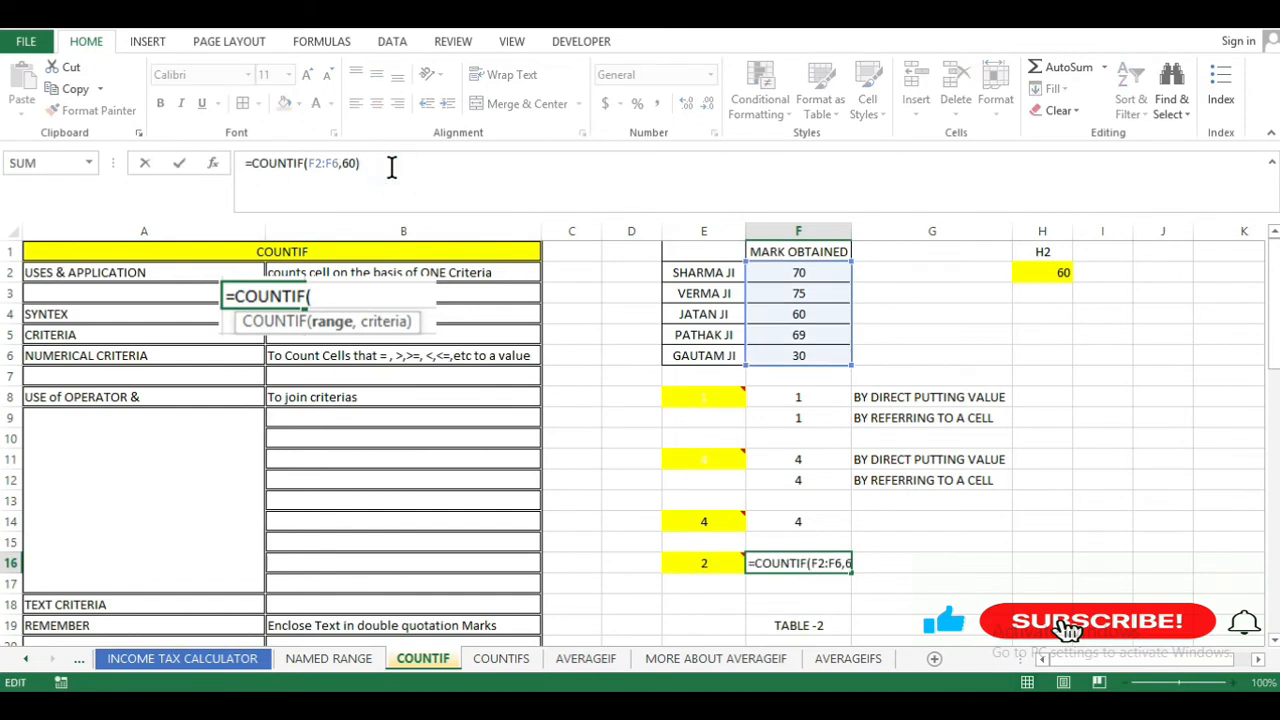
text(+)
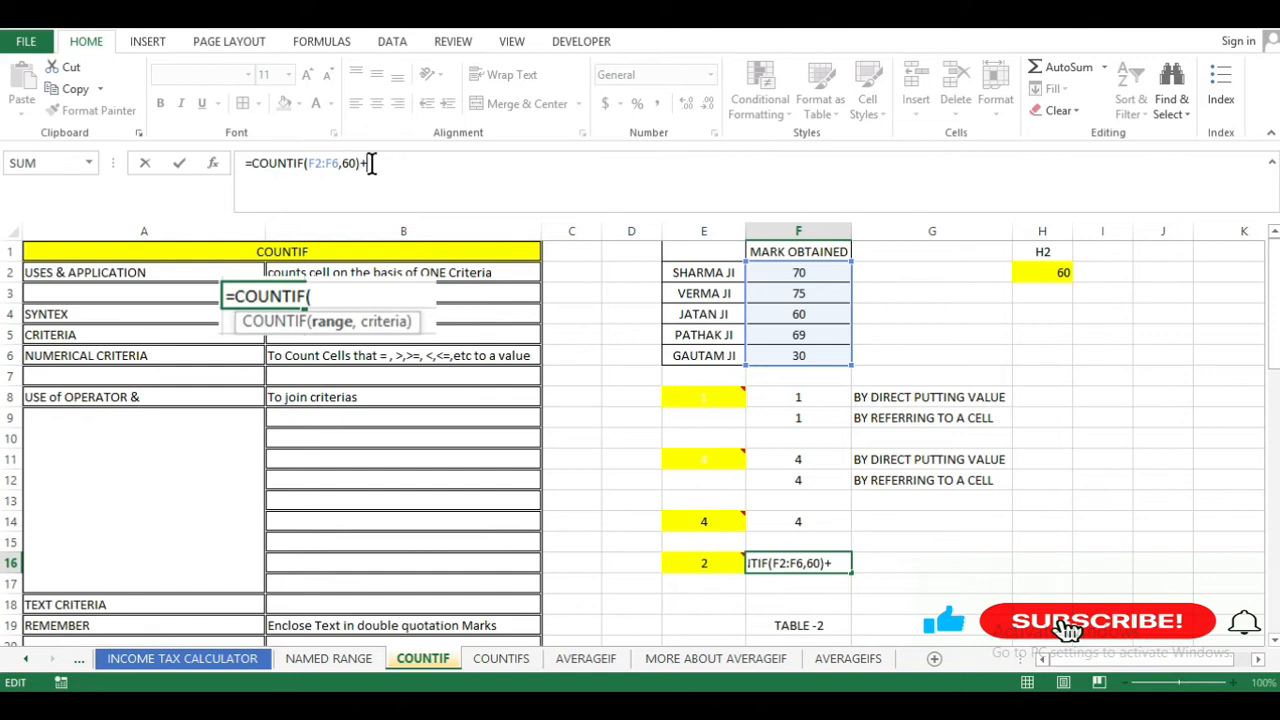
text(COU)
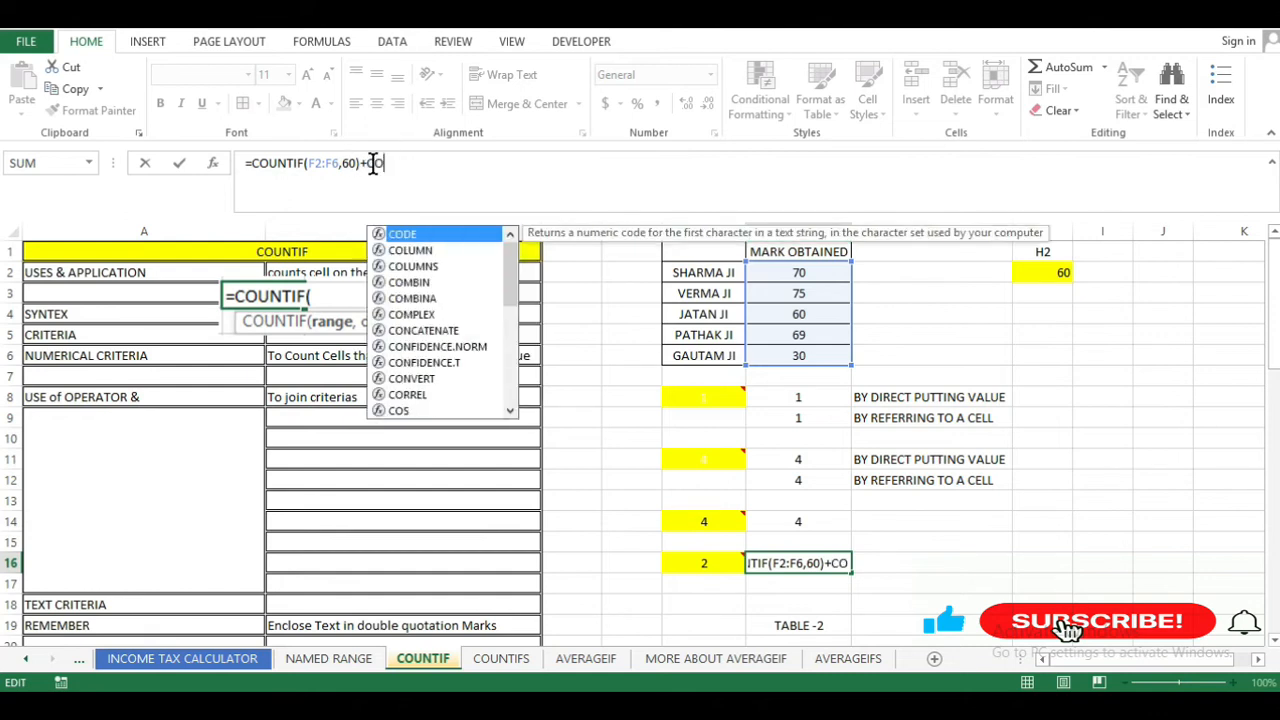
text(N)
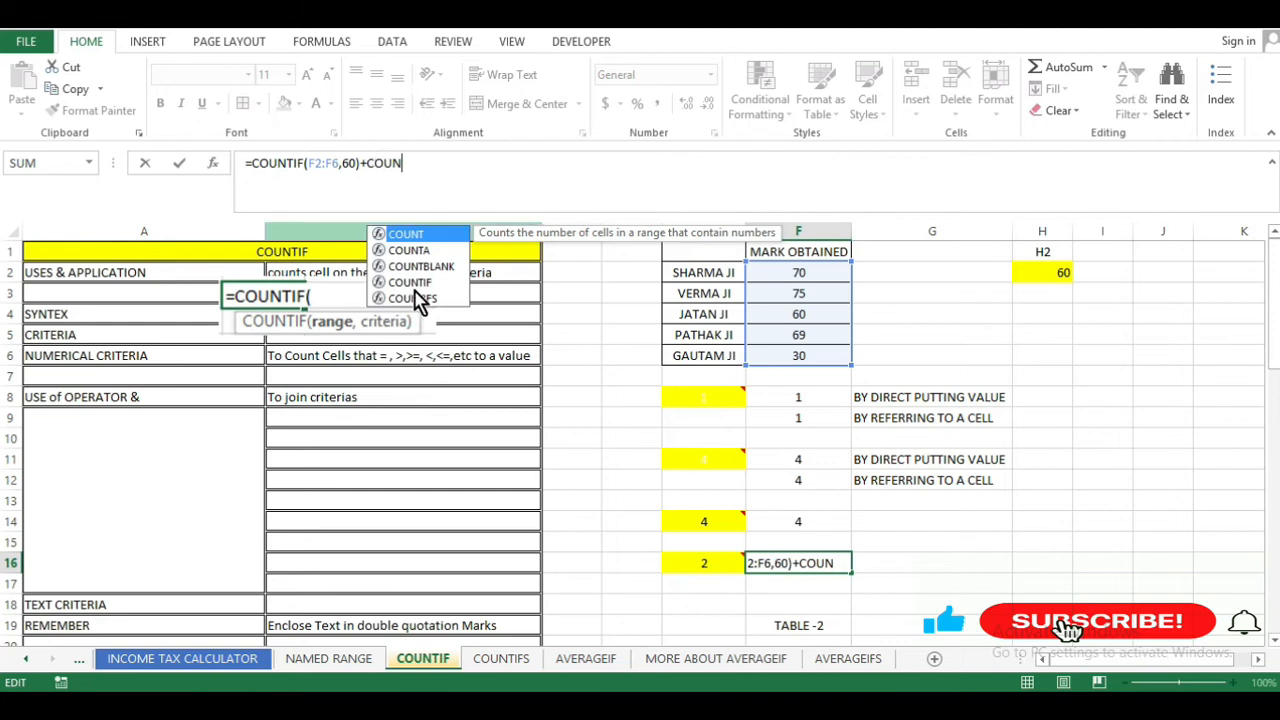
double_click(410, 282)
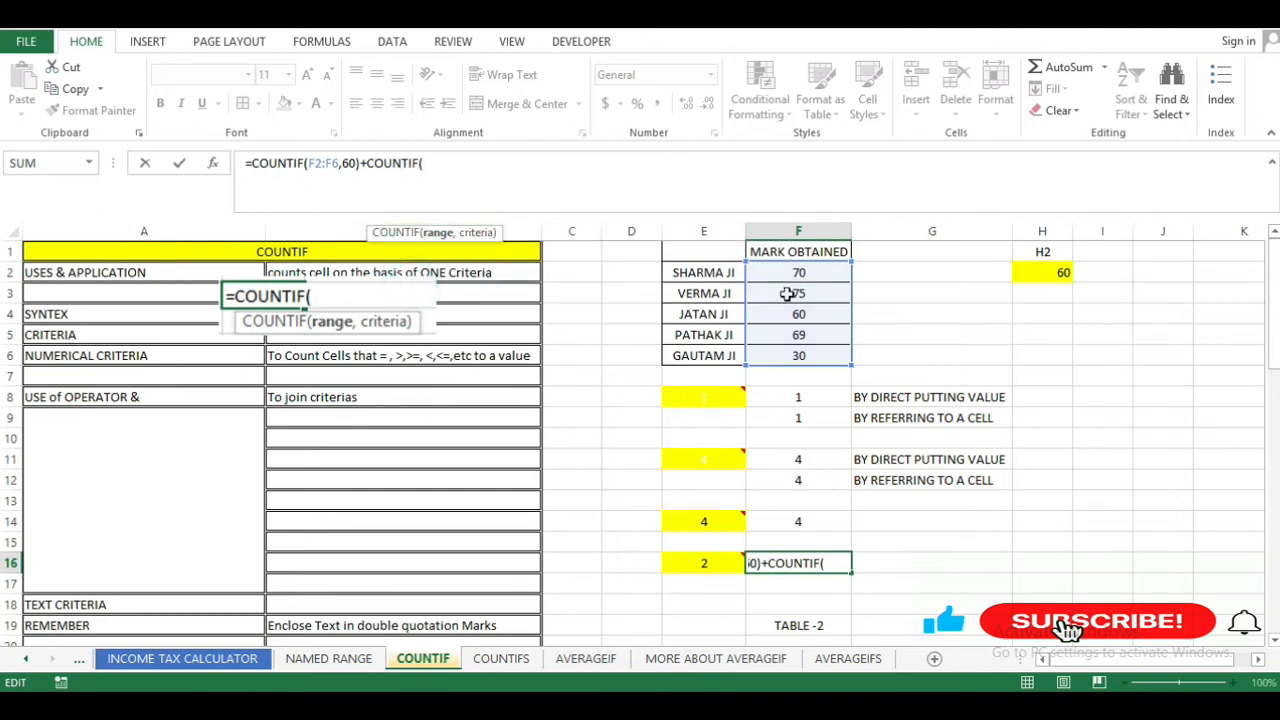
Complete the second COUNTIF in F16 with range F2:F6 and criterion 30, giving =COUNTIF(F2:F6,60)+COUNTIF(F2:F6,30)
drag(814, 274, 816, 356)
text(,)
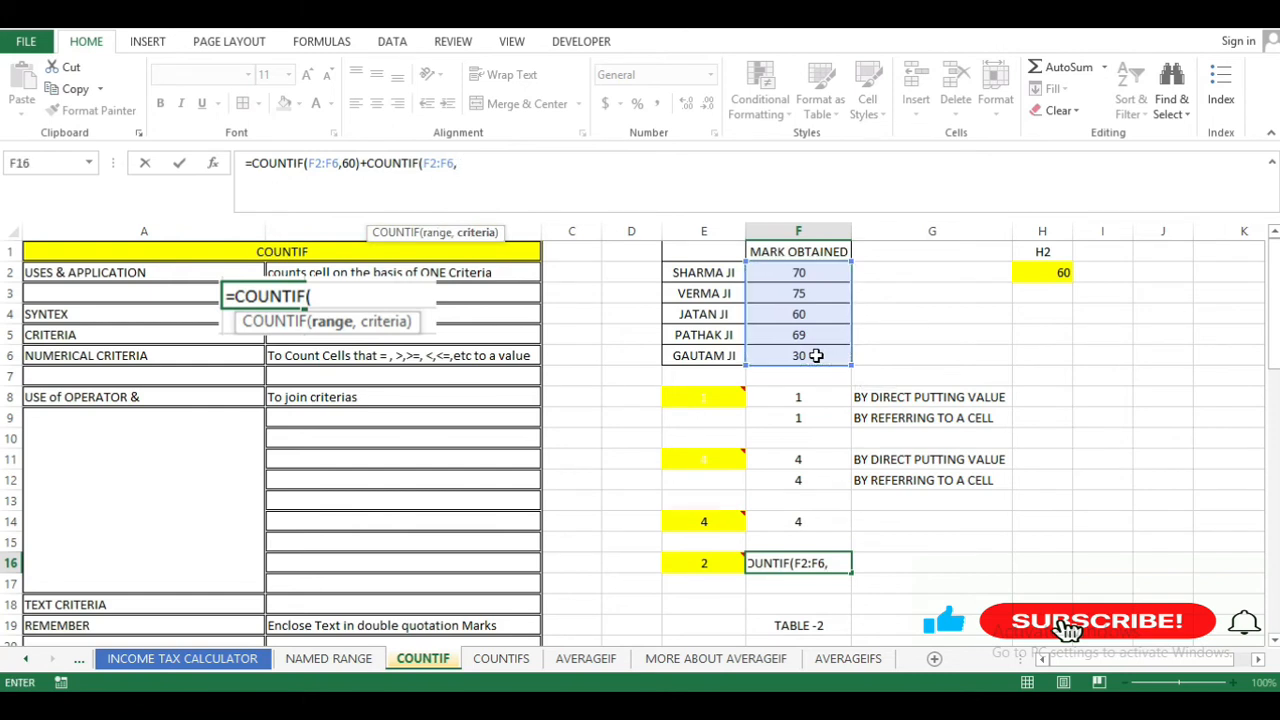
text(30)
text())
key(Return)
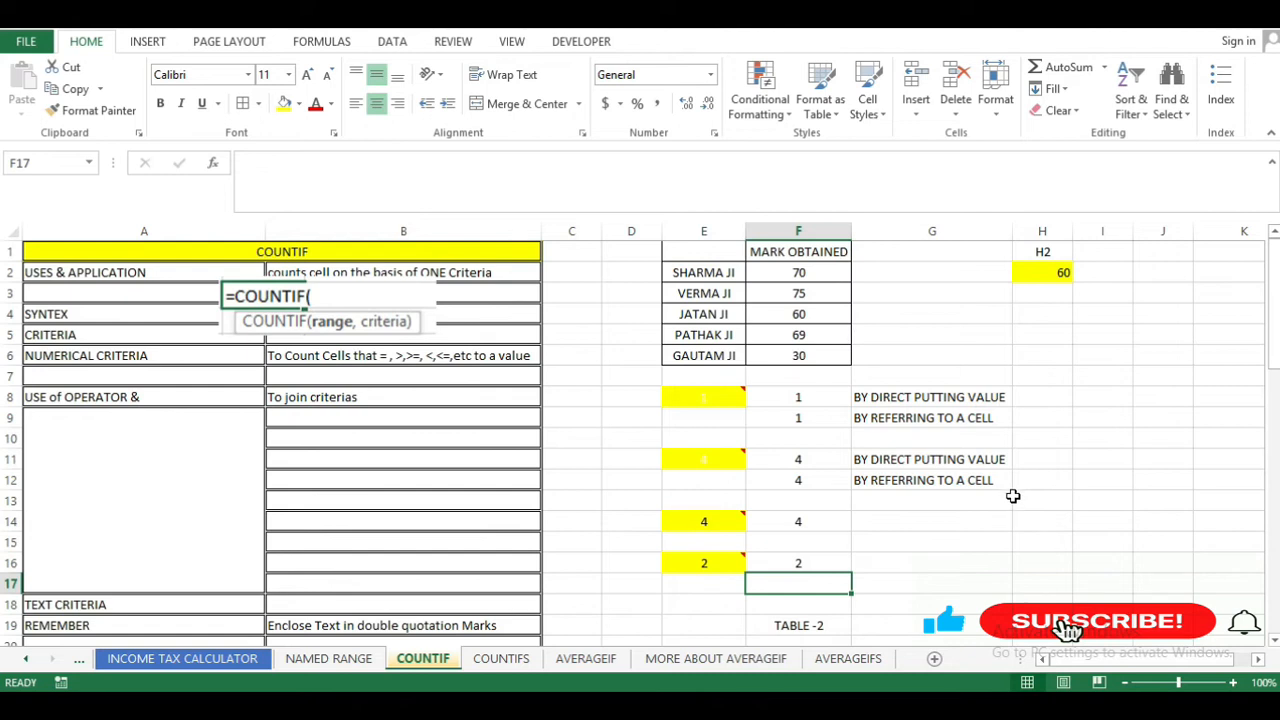
Examine the text criteria section: the names and items in TABLE -2 and the reminder in B19 about quotation marks
key(Down)
key(Down)
key(Down)
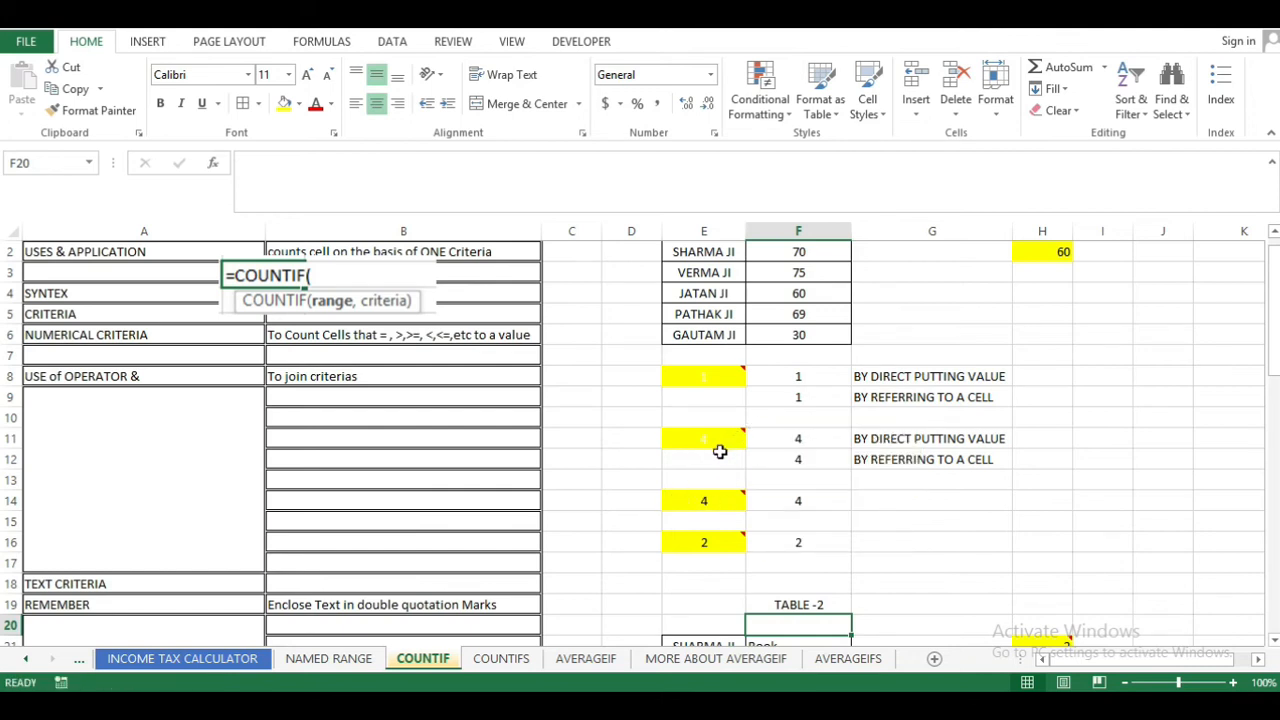
scroll(716, 465, down, 4)
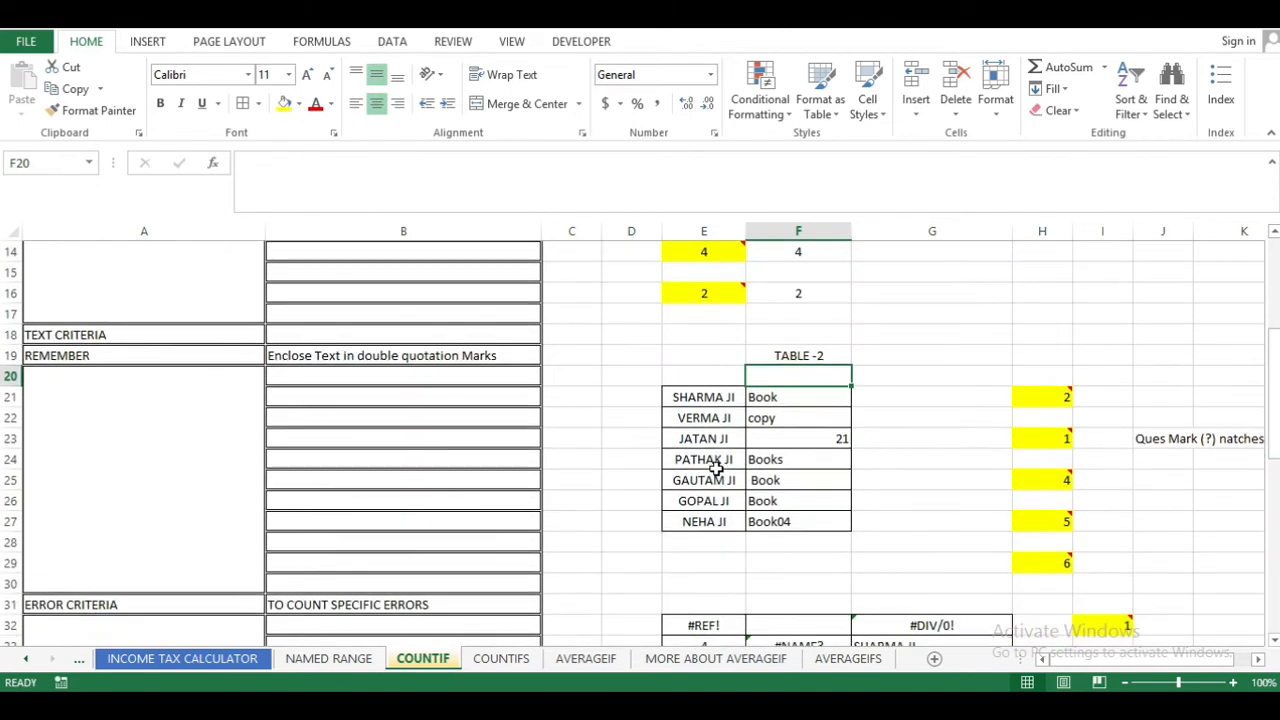
scroll(716, 467, down, 1)
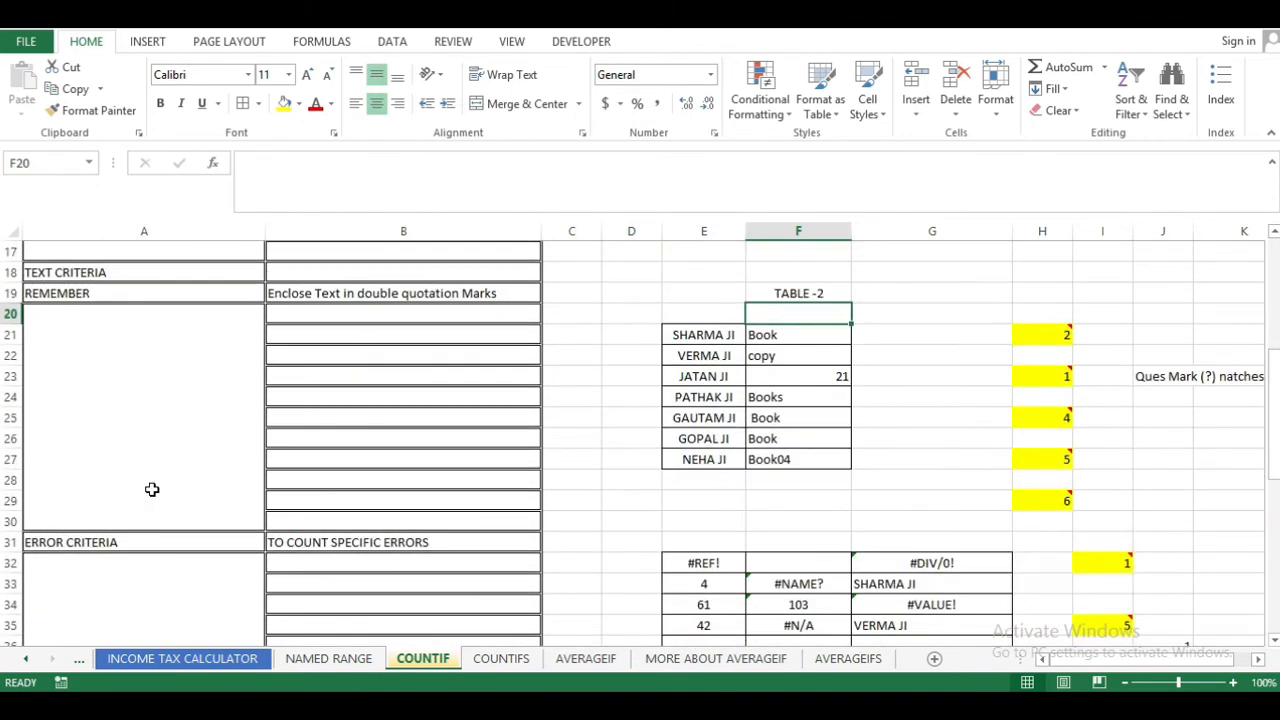
click(714, 332)
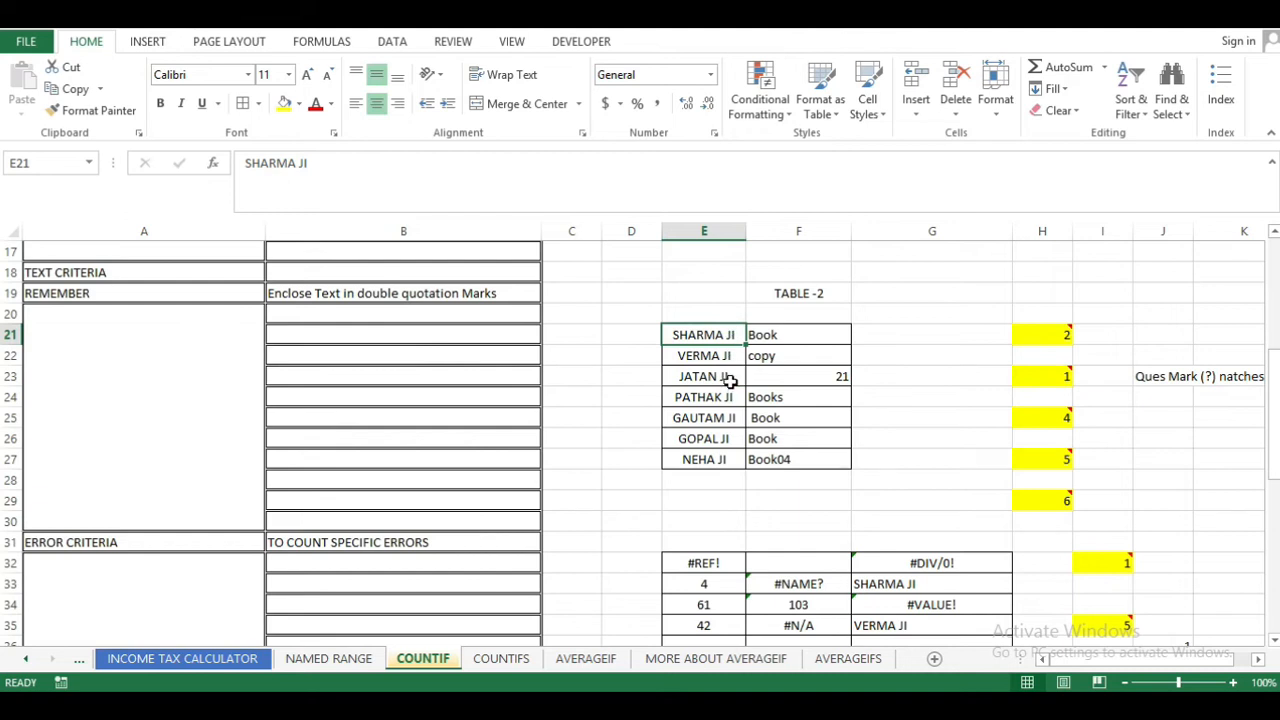
click(766, 338)
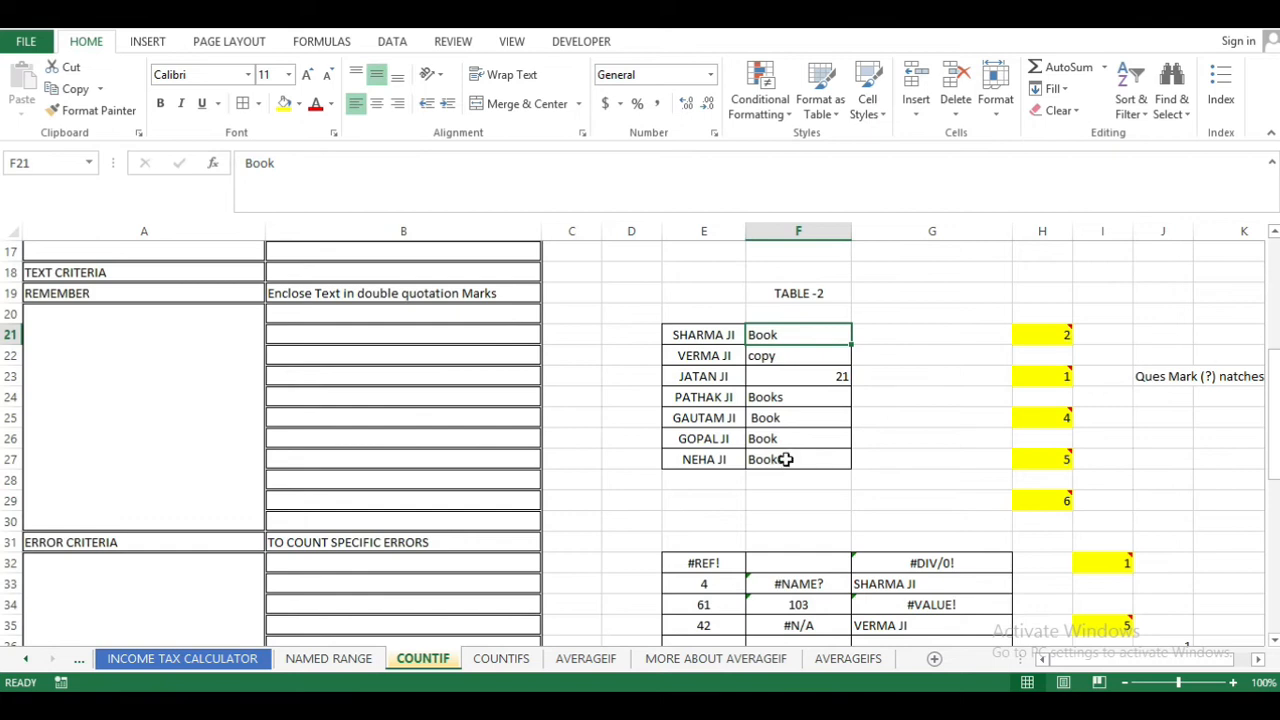
click(383, 297)
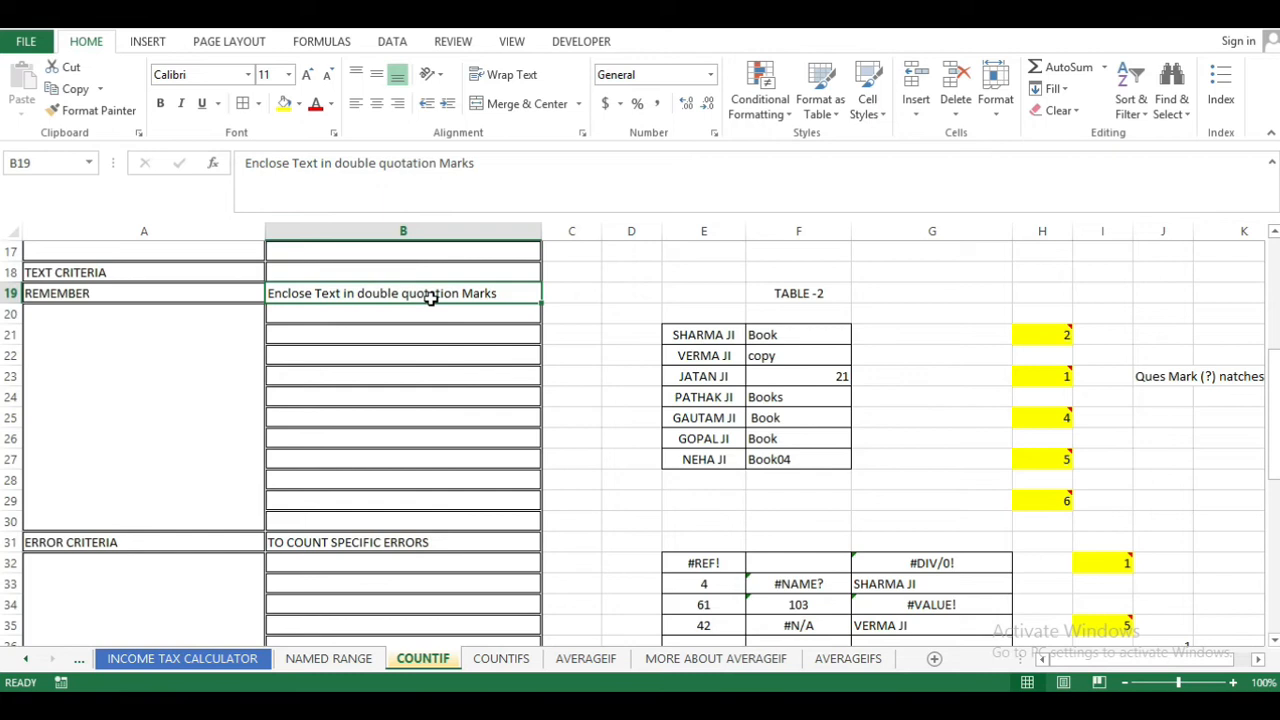
Revisit the F11 formula to see how its criterion is quoted, and return to TABLE -2
scroll(686, 389, up, 5)
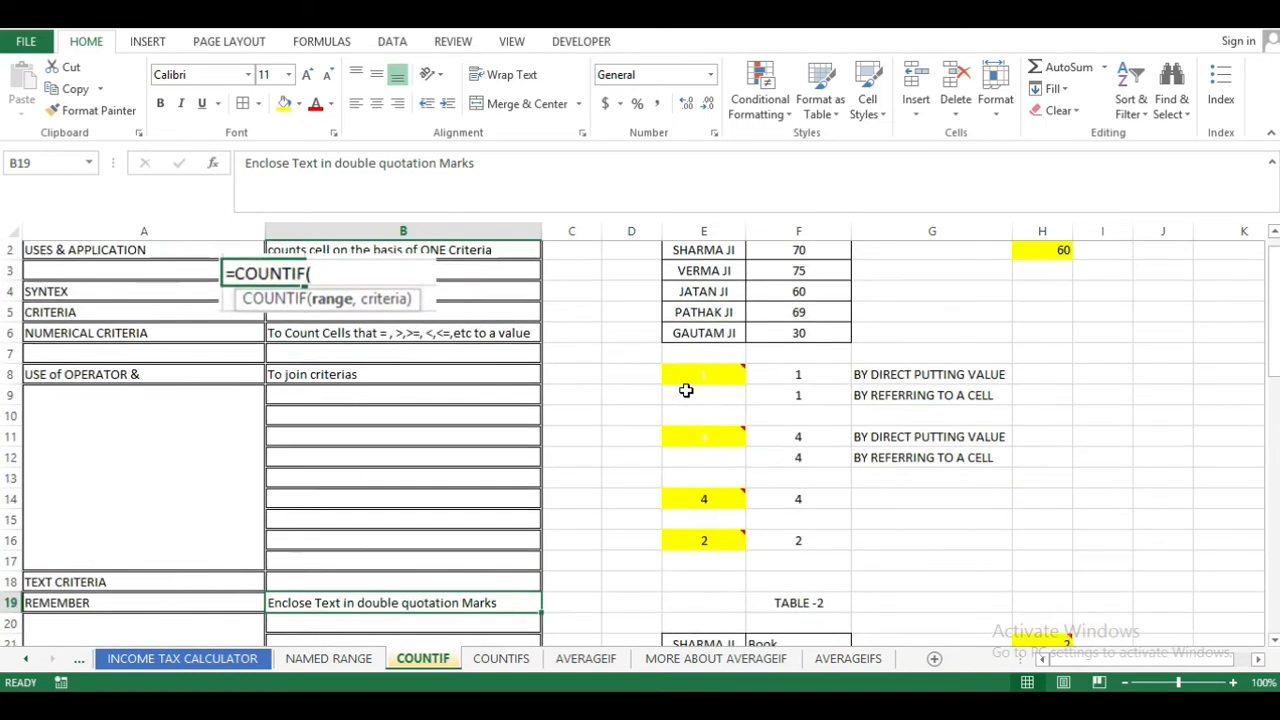
click(782, 427)
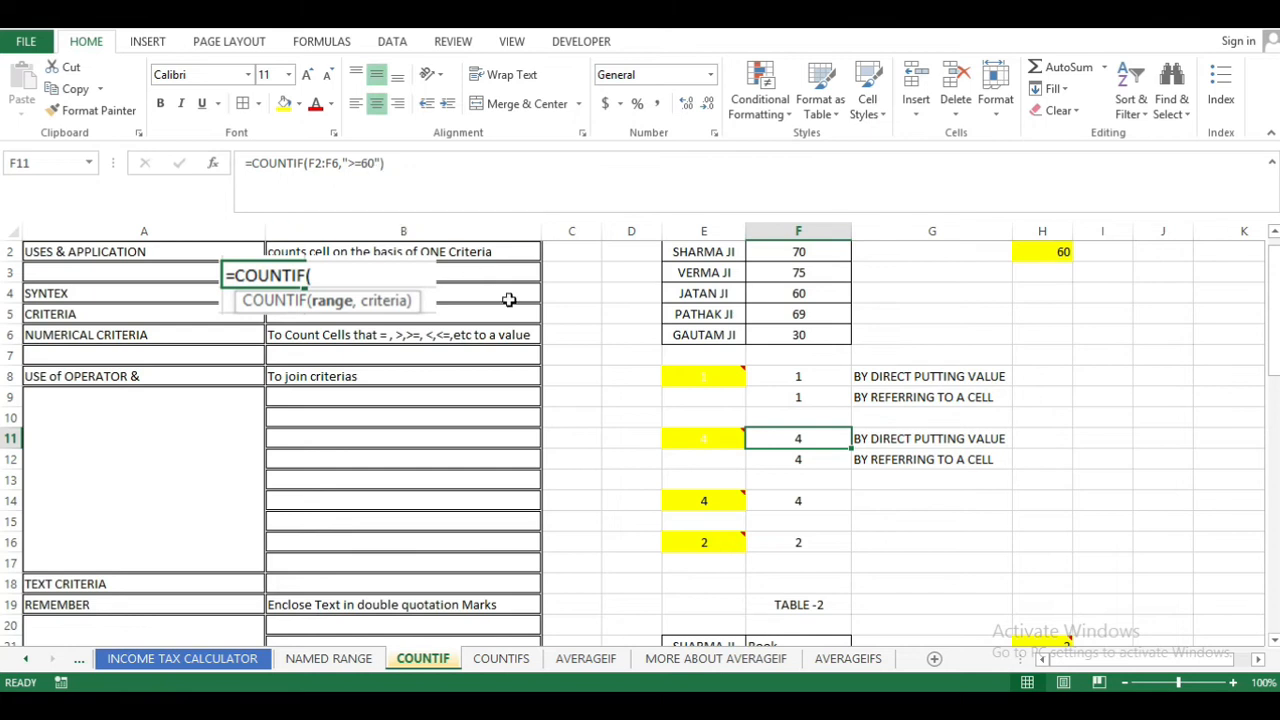
scroll(842, 487, down, 3)
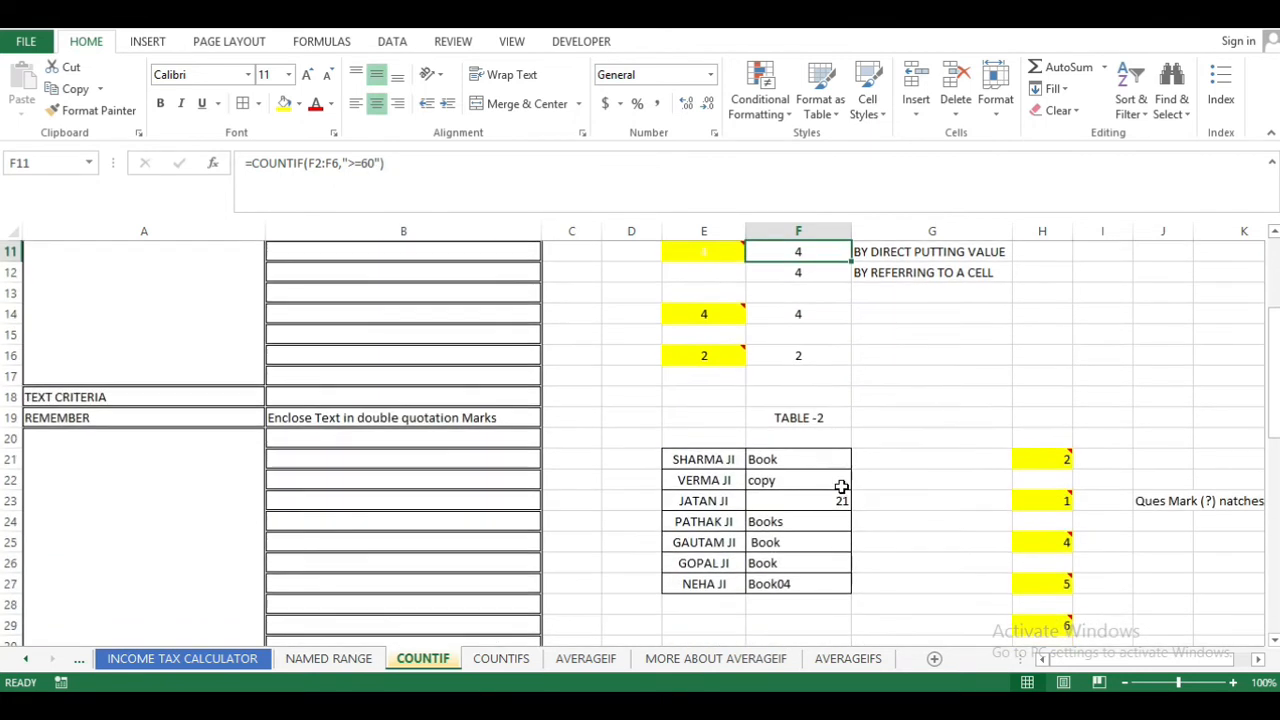
scroll(842, 487, down, 1)
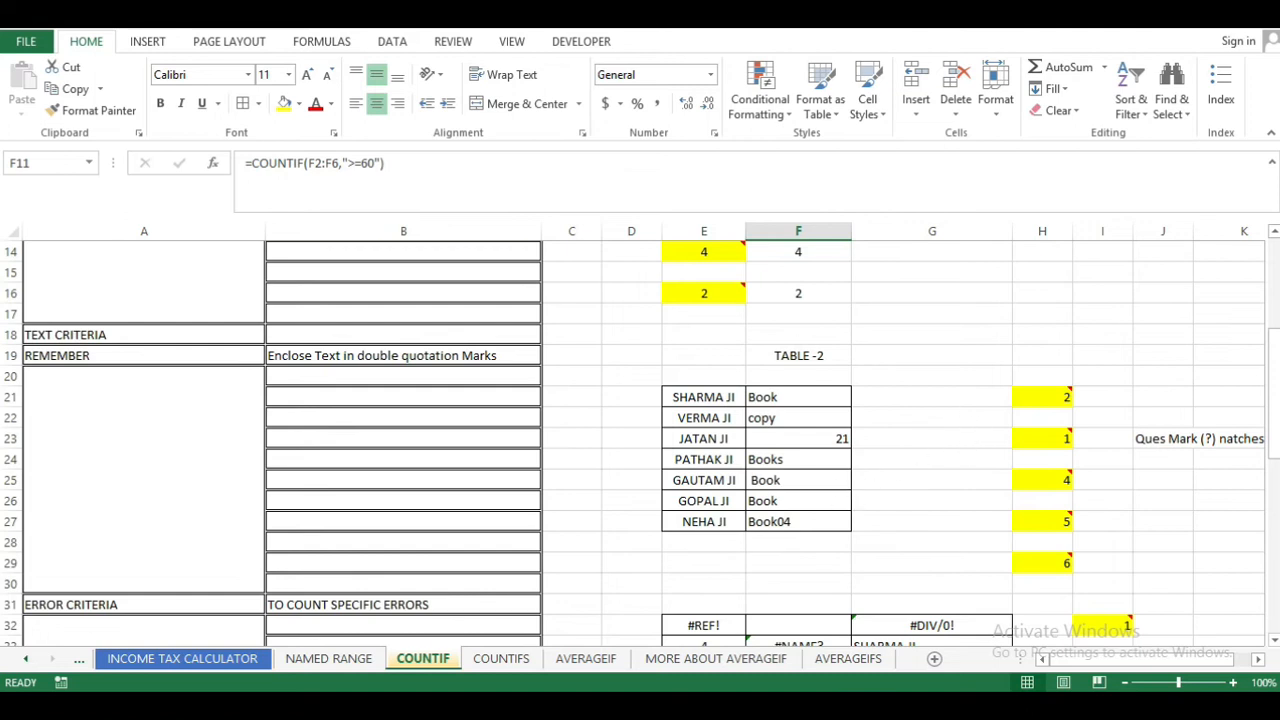
Read the question note on H21 and enter =COUNTIF(F21:F27,"BOOK") in I21
click(1252, 661)
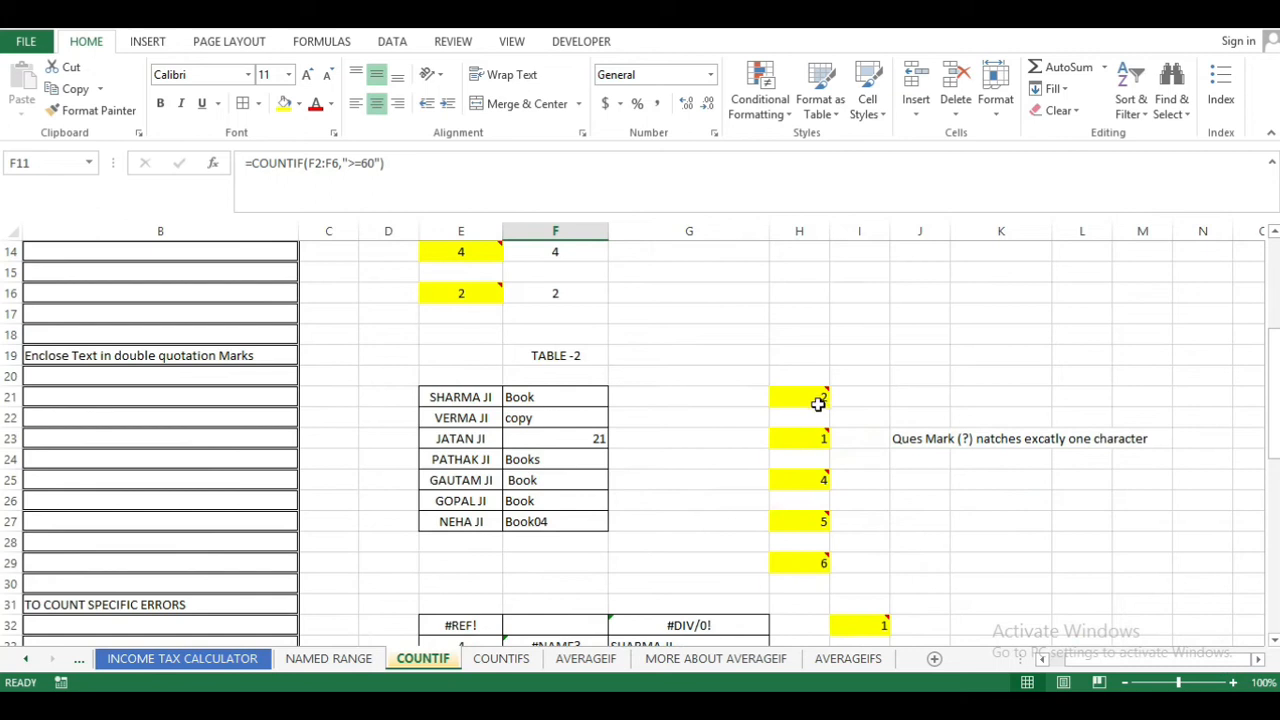
mouse_move(825, 396)
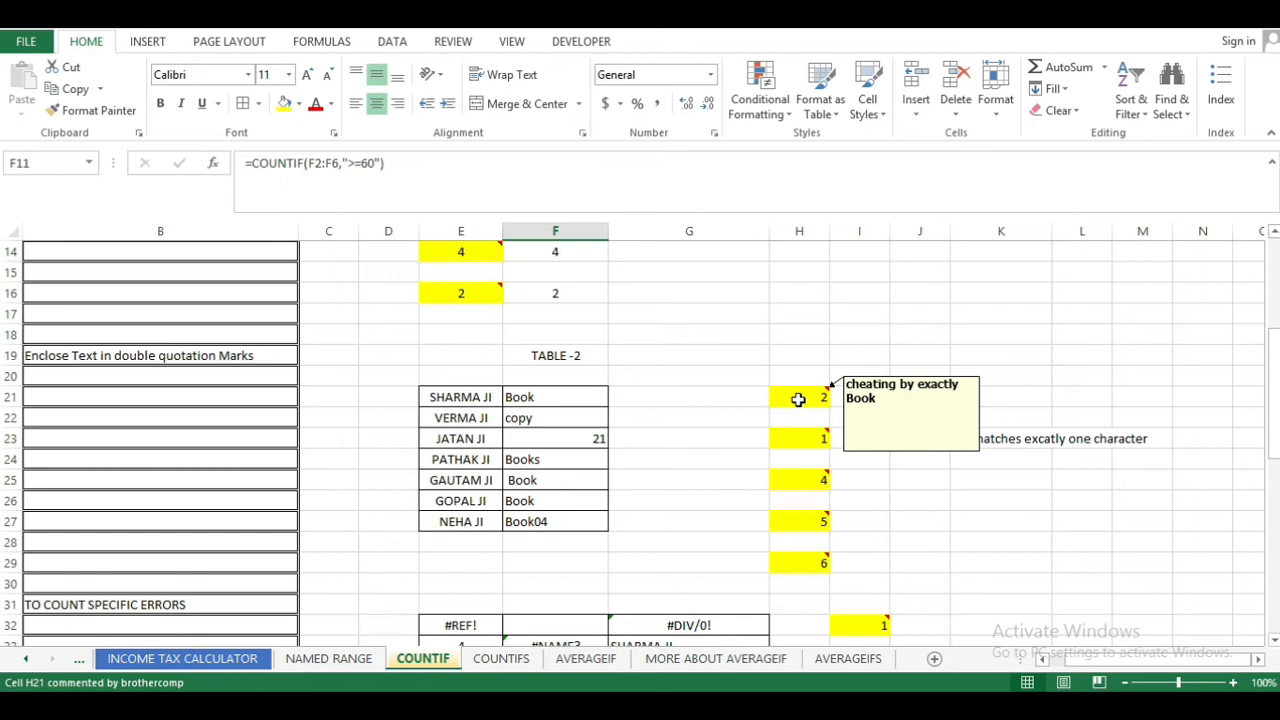
click(537, 400)
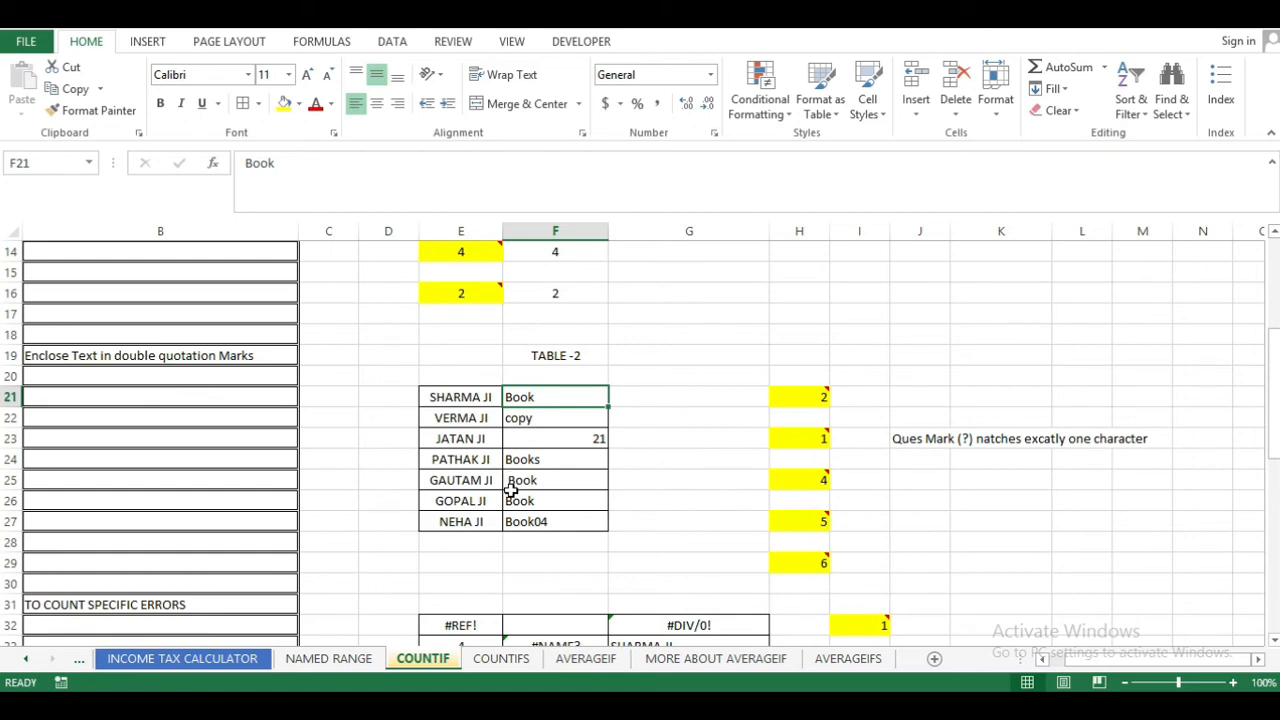
click(538, 398)
click(860, 399)
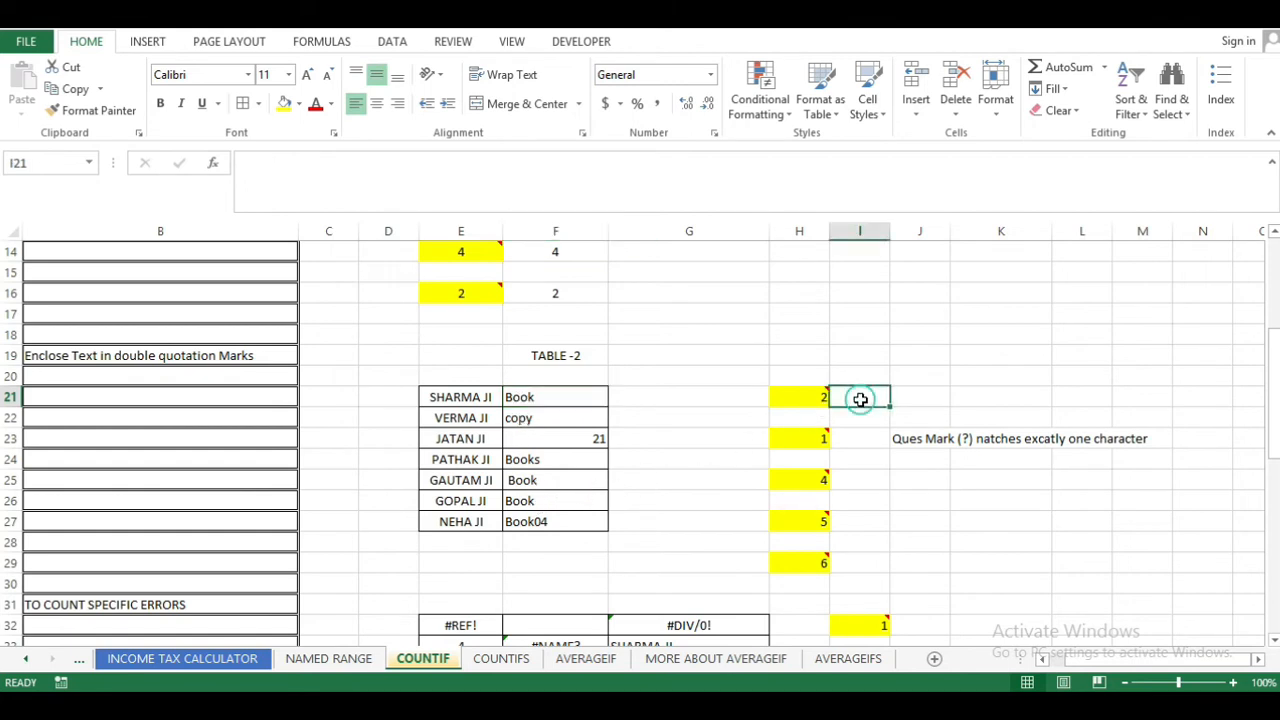
text(=COUNI)
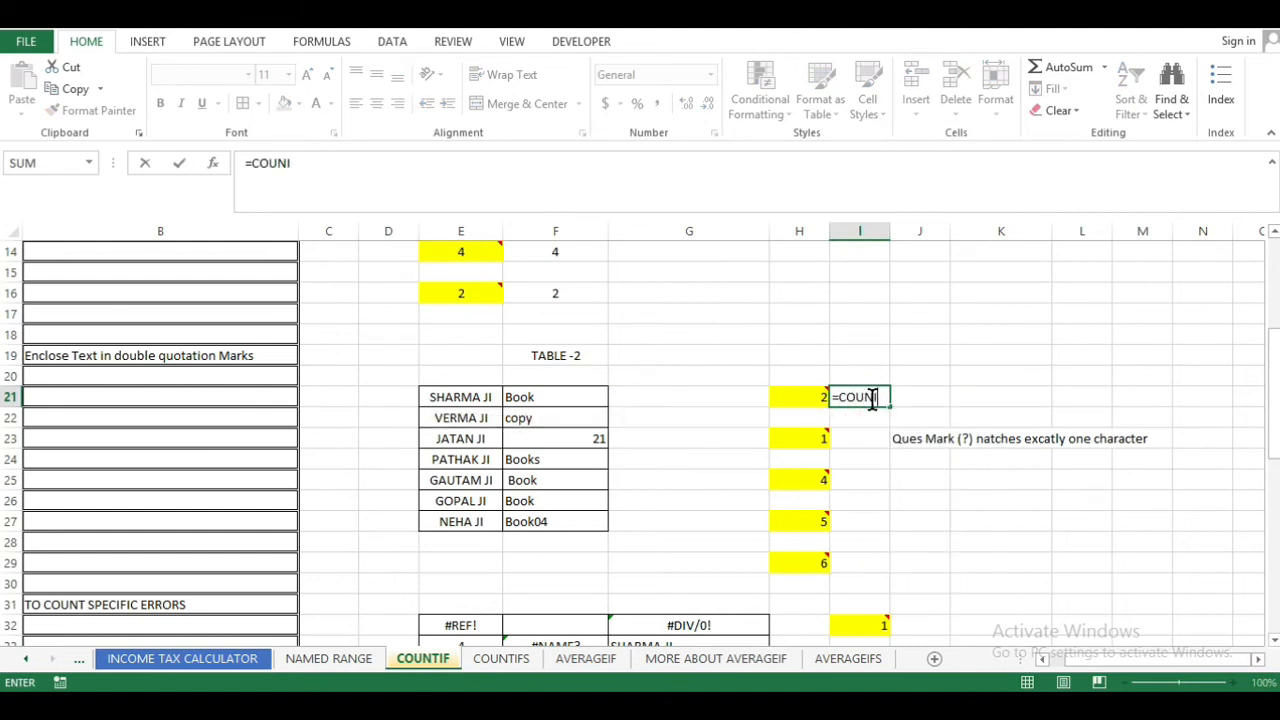
key(BackSpace)
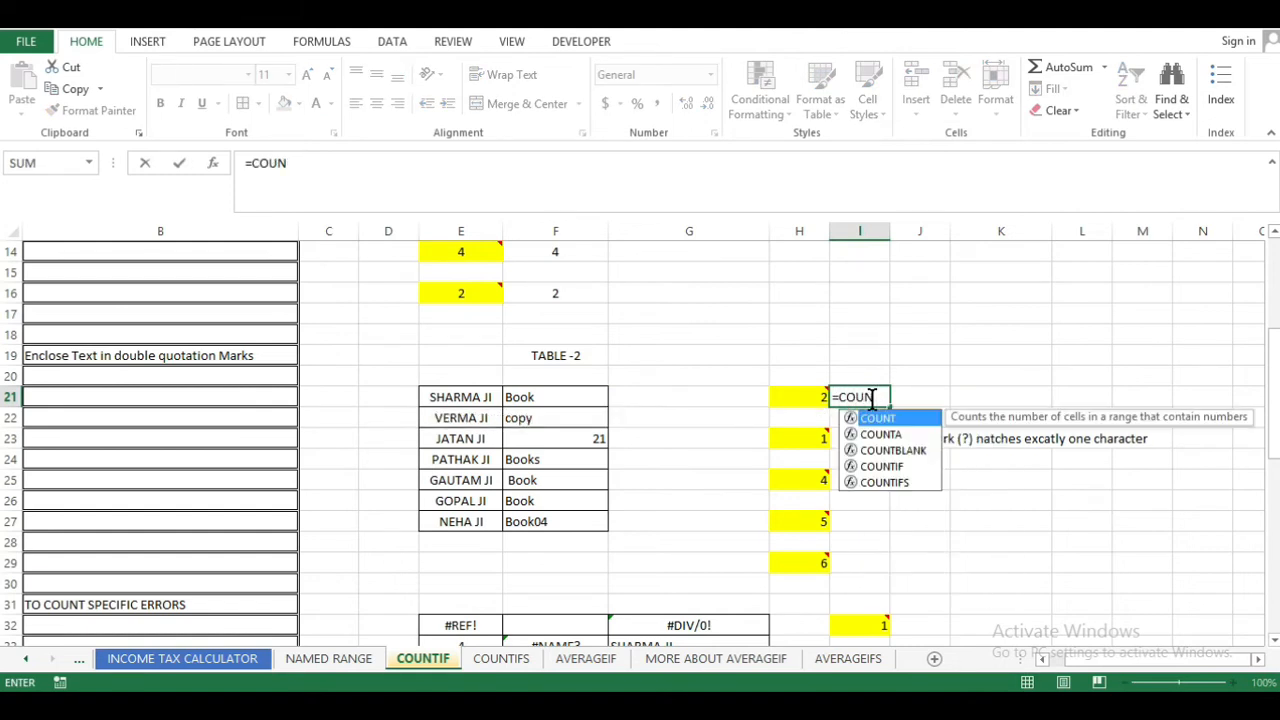
double_click(893, 467)
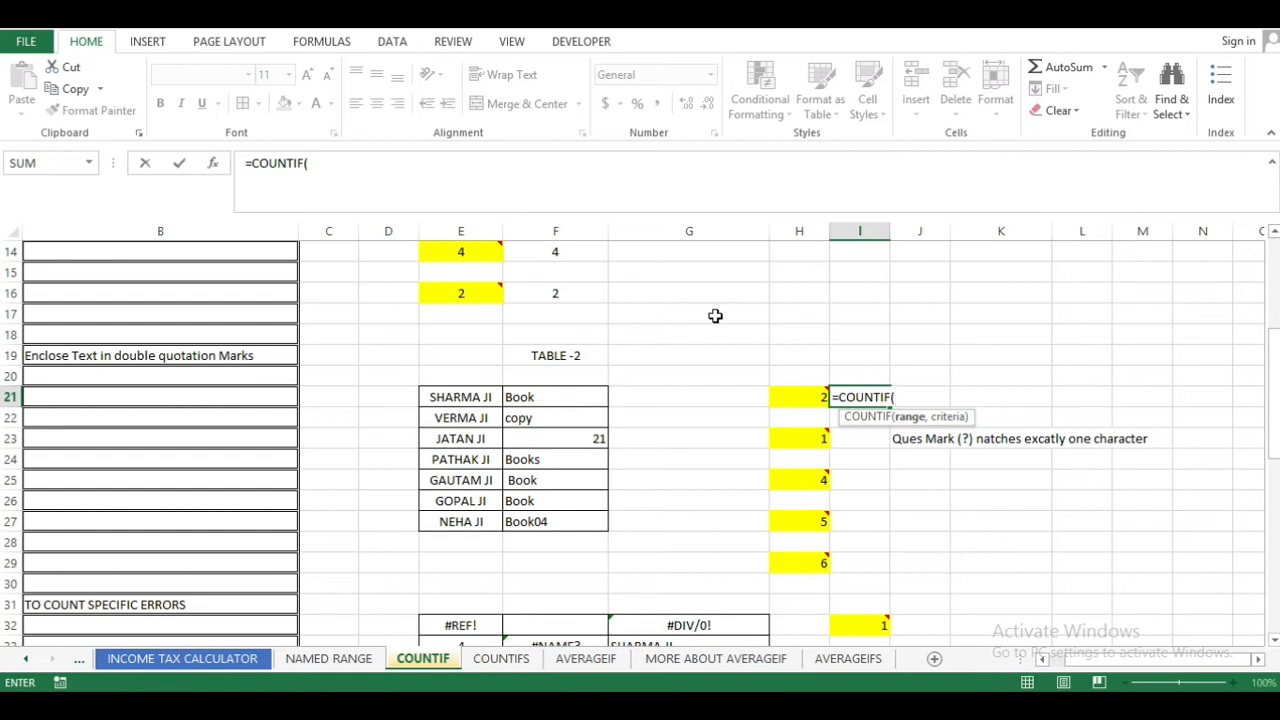
drag(531, 397, 556, 521)
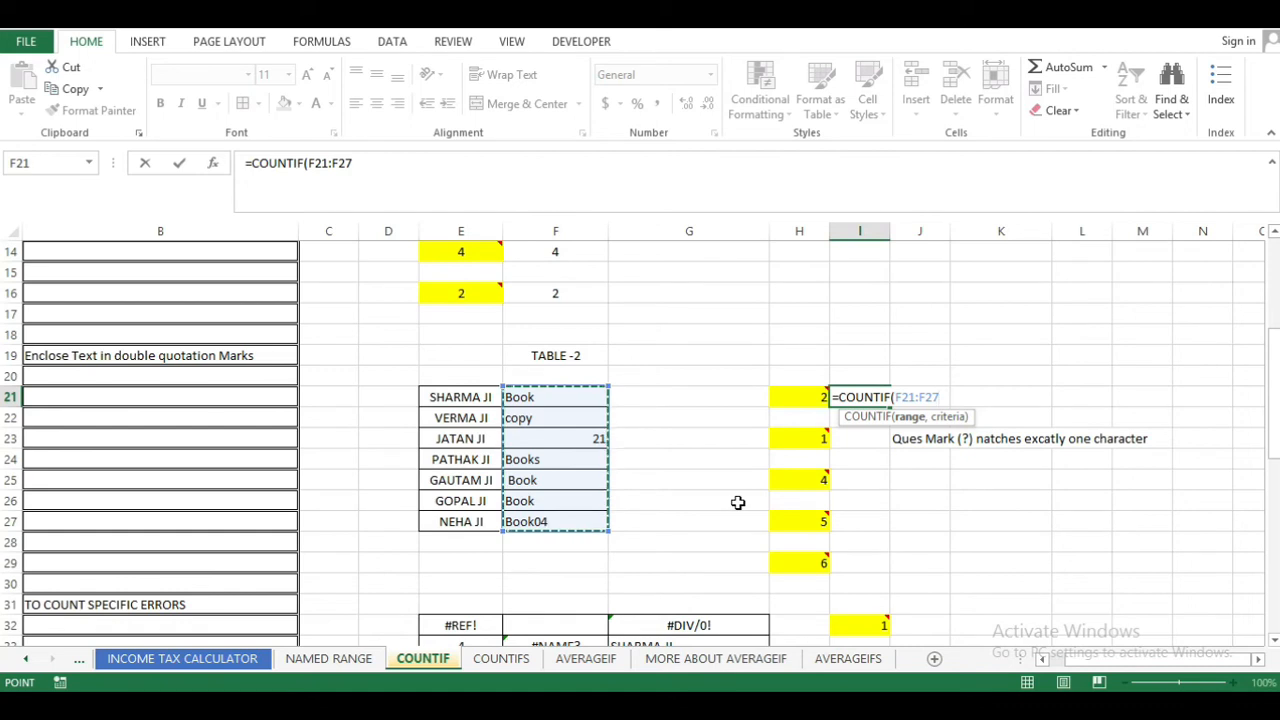
text(,)
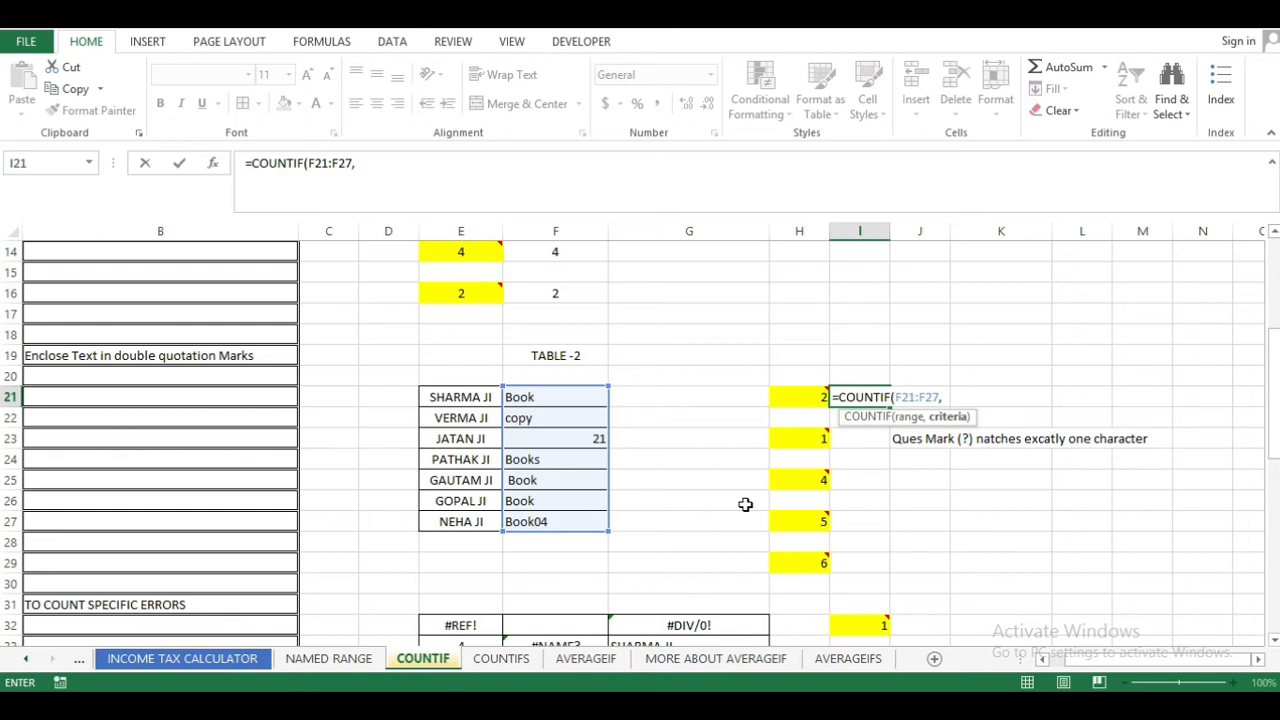
text("BOOK"))
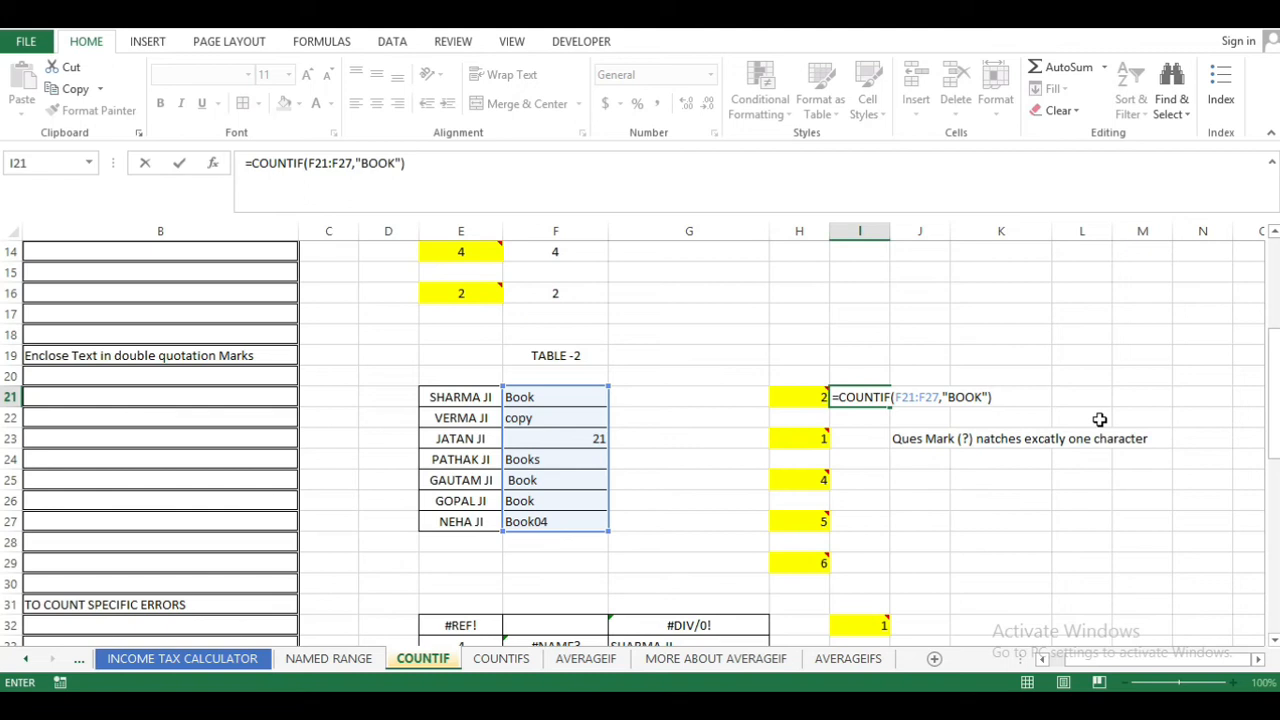
key(Return)
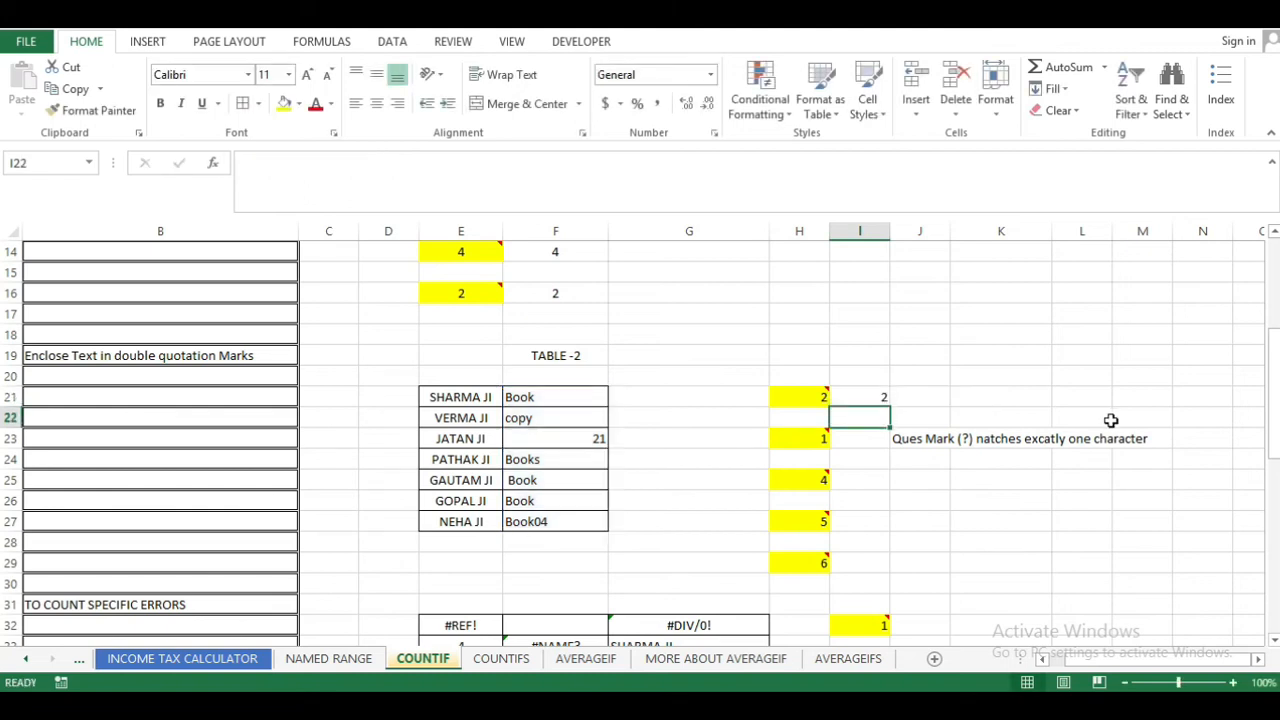
Change the first letter of the I21 criterion to lowercase, giving "bOOK"
click(870, 400)
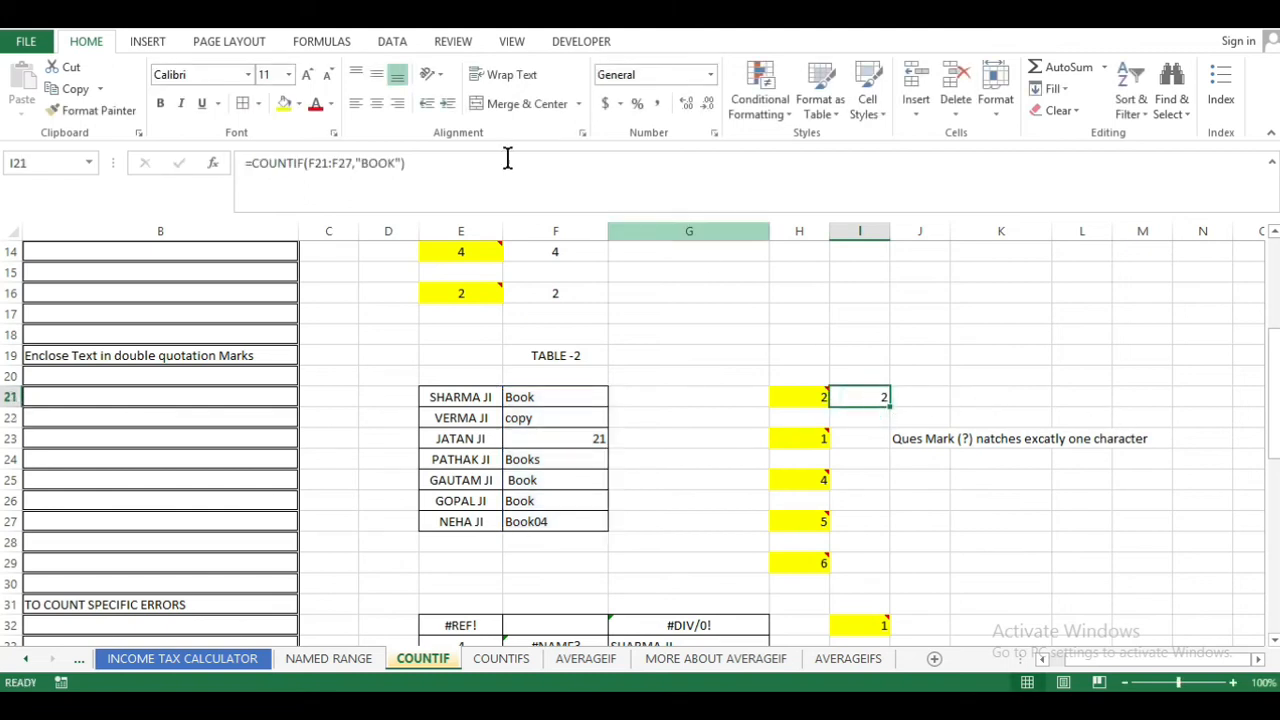
click(371, 162)
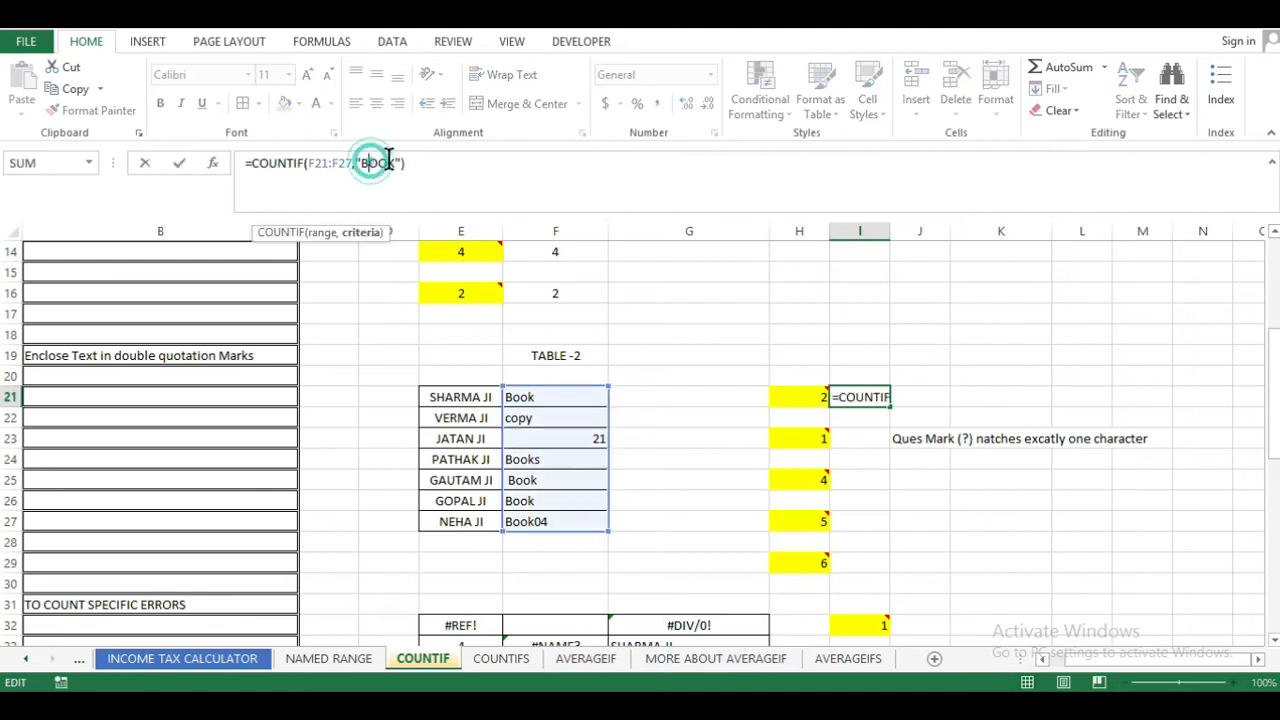
key(BackSpace)
text(b)
key(Return)
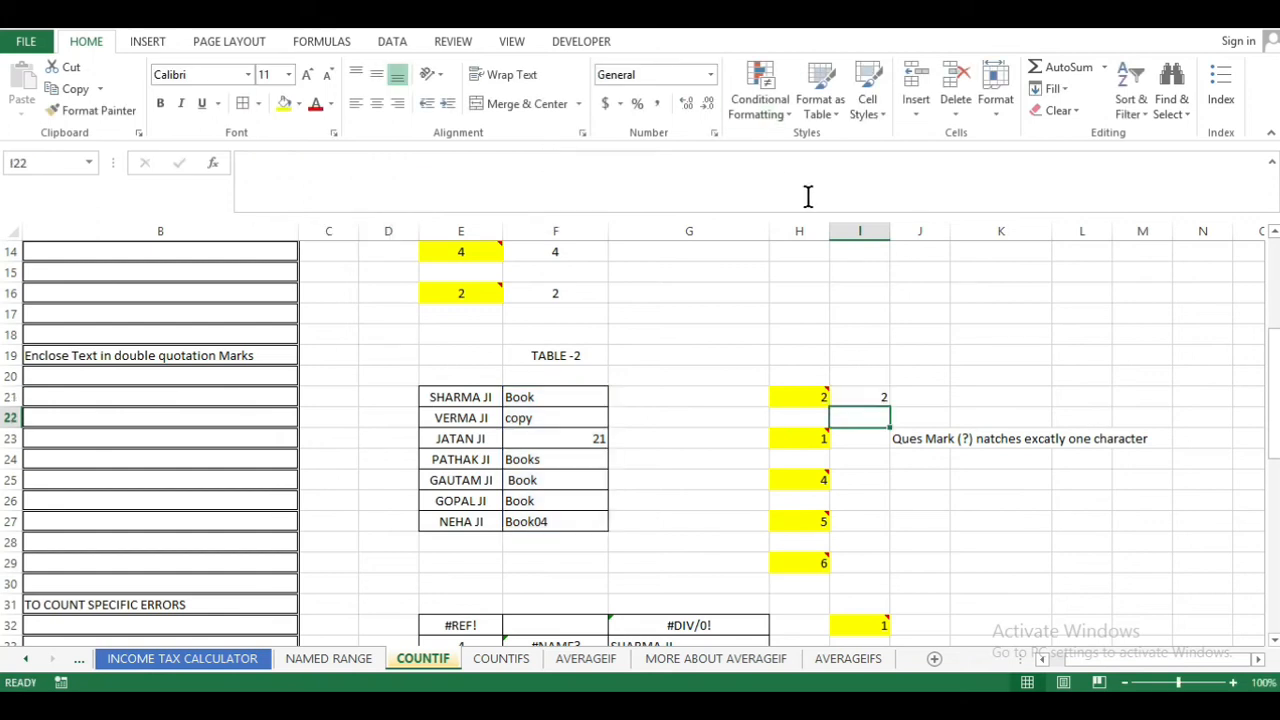
Change the two middle letters of the I21 criterion to lowercase, giving "booK"
click(857, 399)
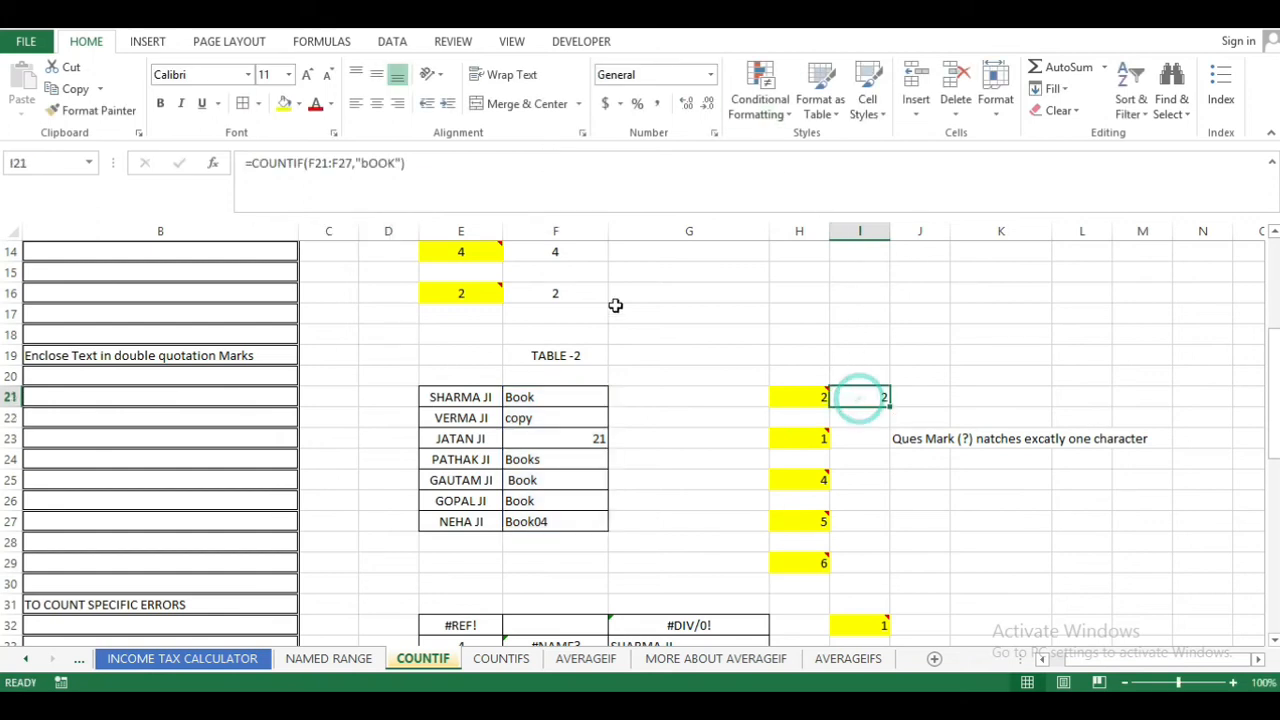
click(383, 162)
key(BackSpace)
key(BackSpace)
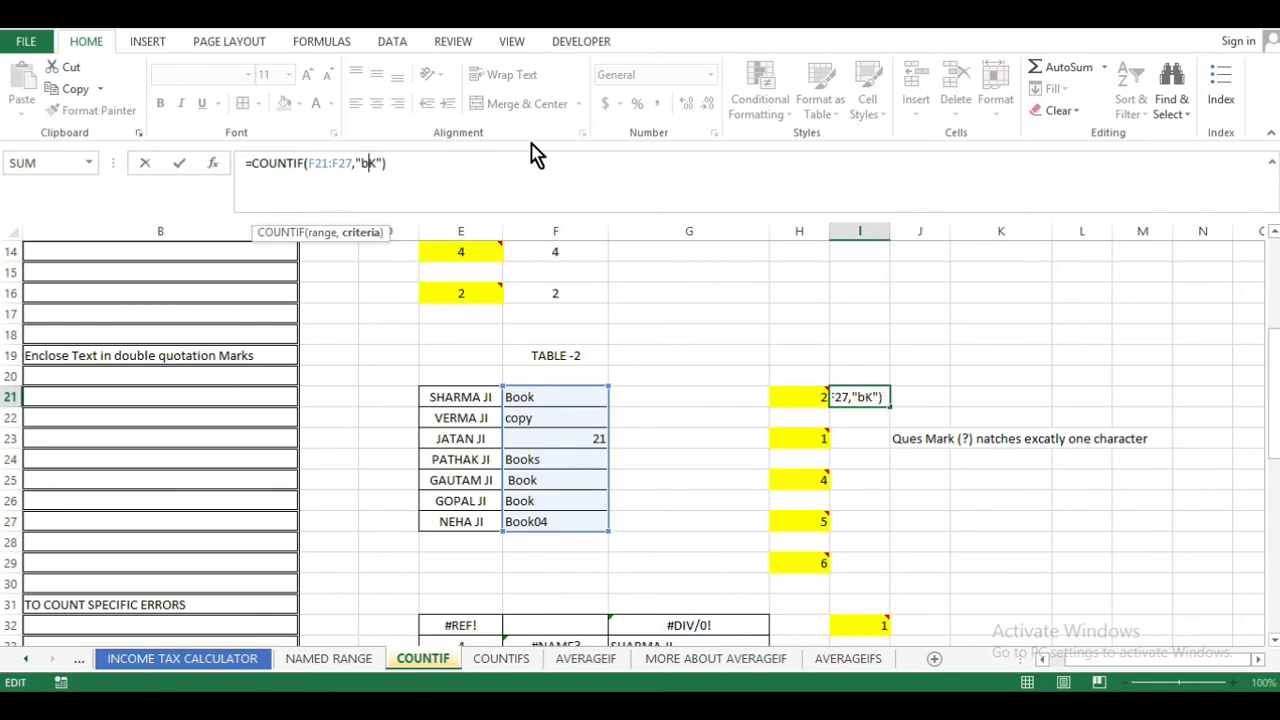
text(oo)
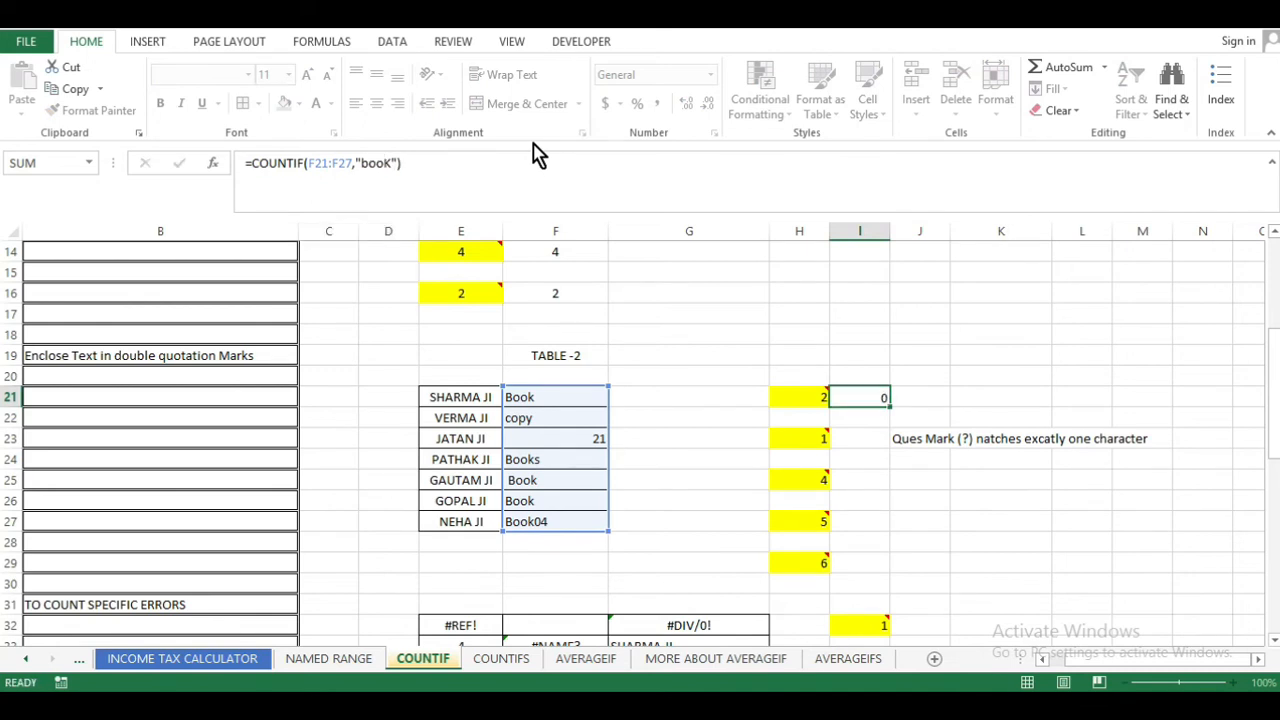
key(Return)
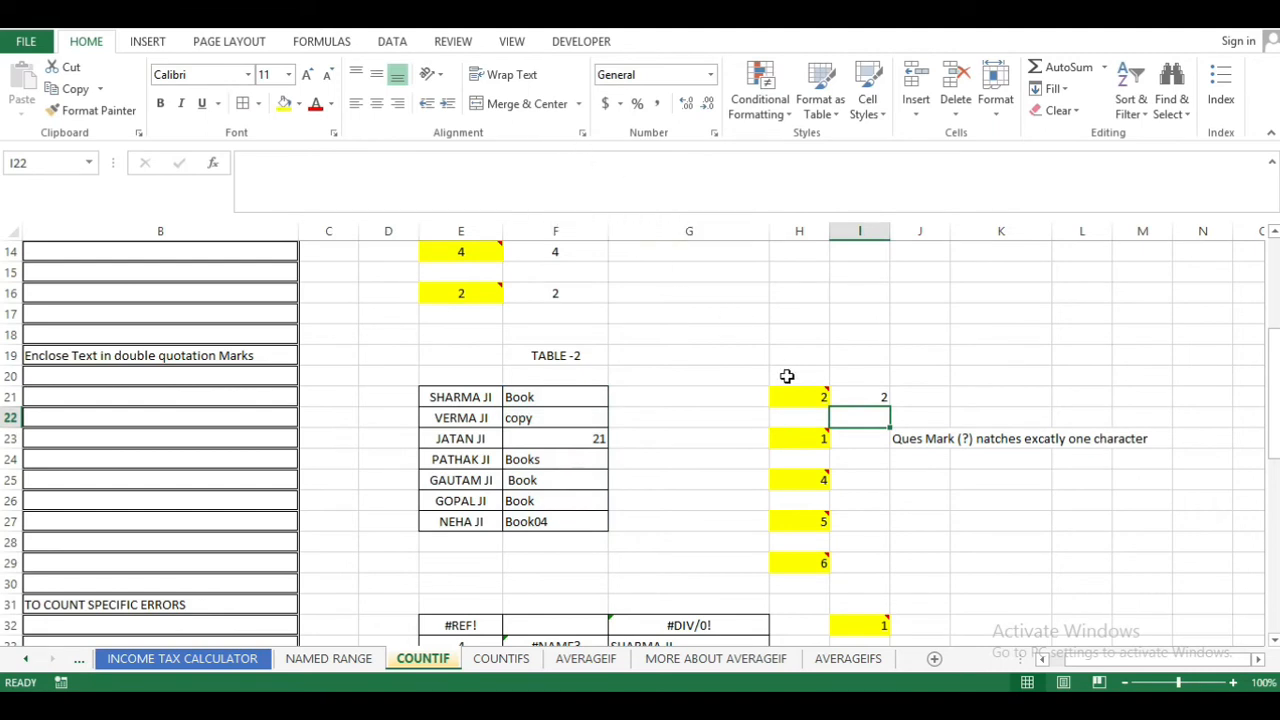
Read the question note on H23 and copy the formula text from I21 into I23
mouse_move(799, 396)
click(862, 399)
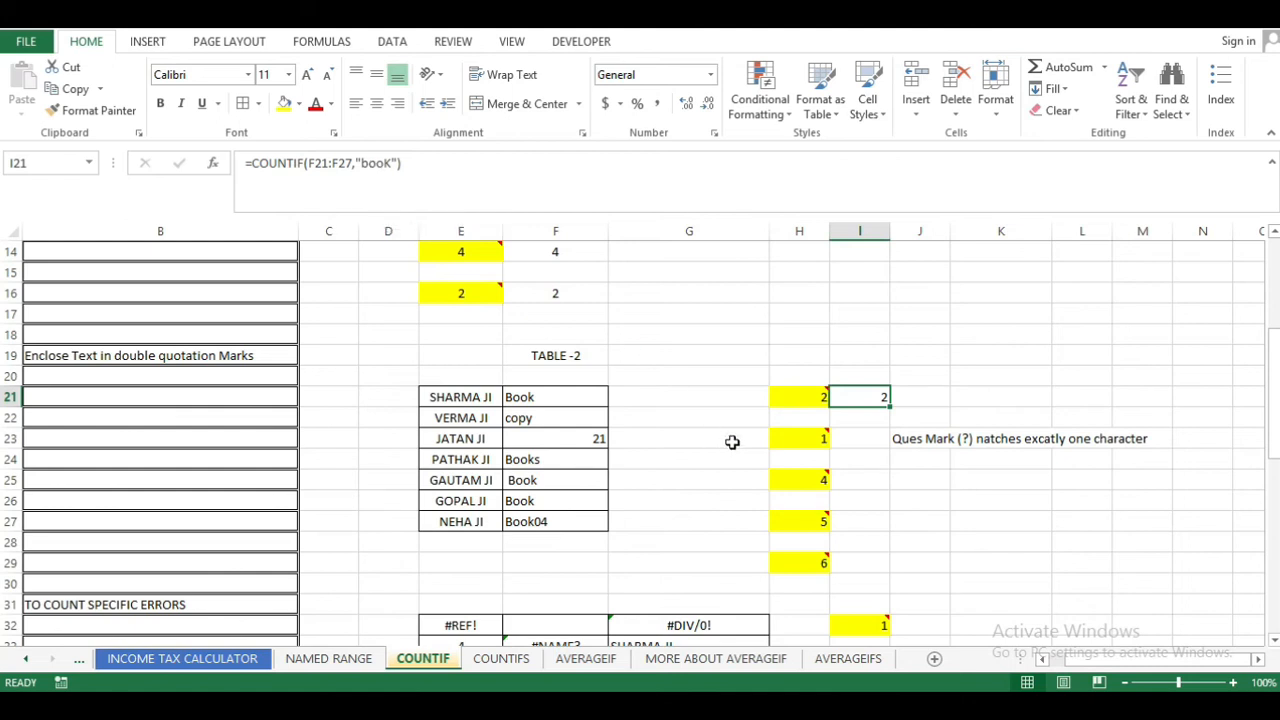
click(724, 434)
click(795, 441)
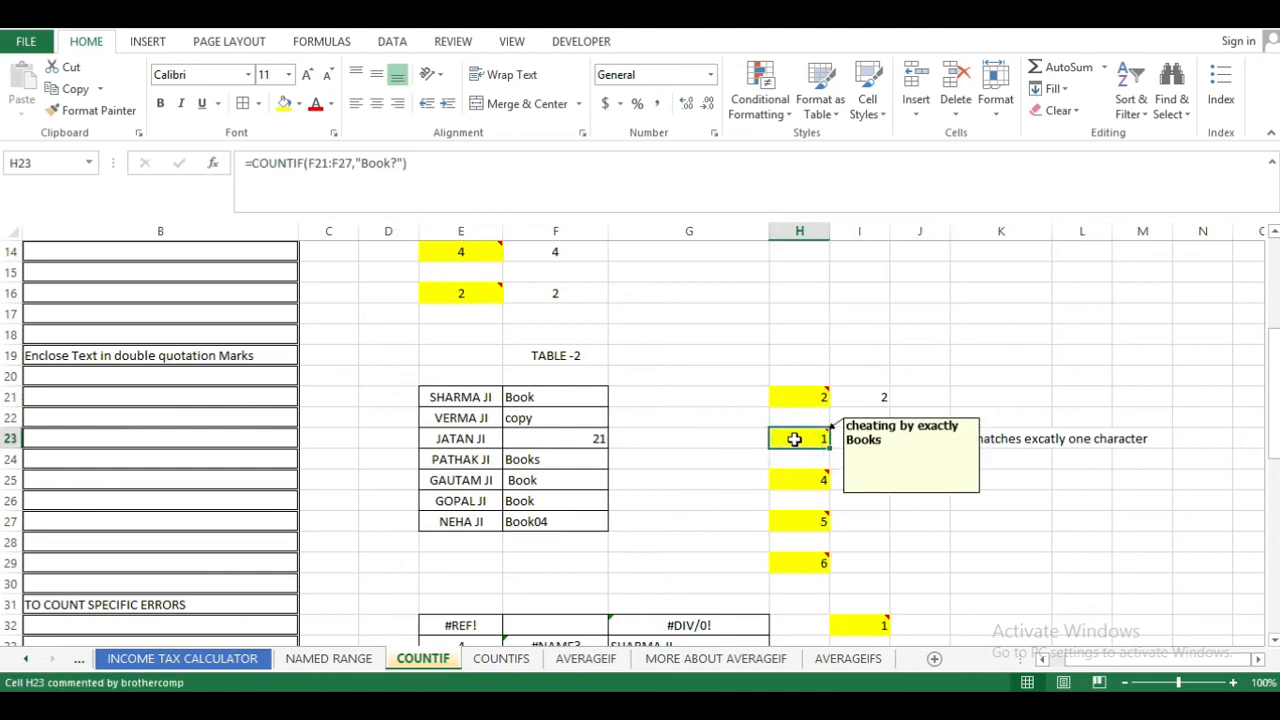
mouse_move(802, 441)
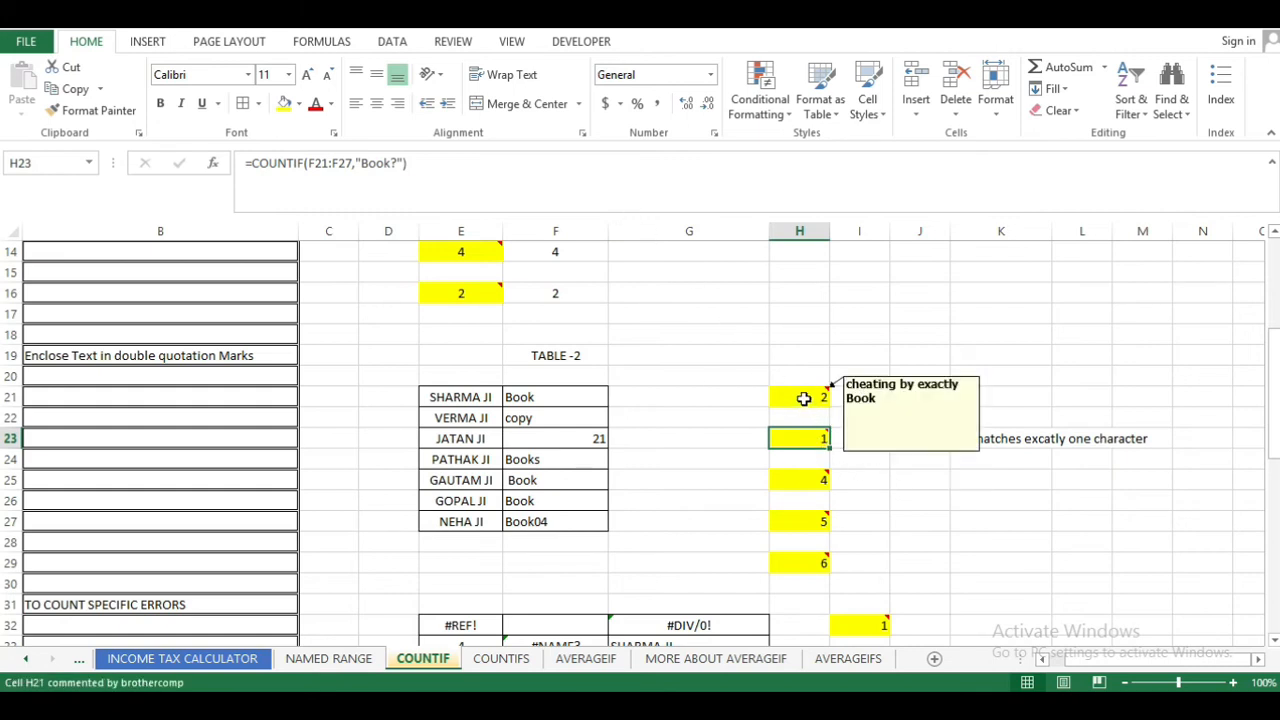
click(866, 392)
drag(423, 163, 252, 142)
key(ctrl+c)
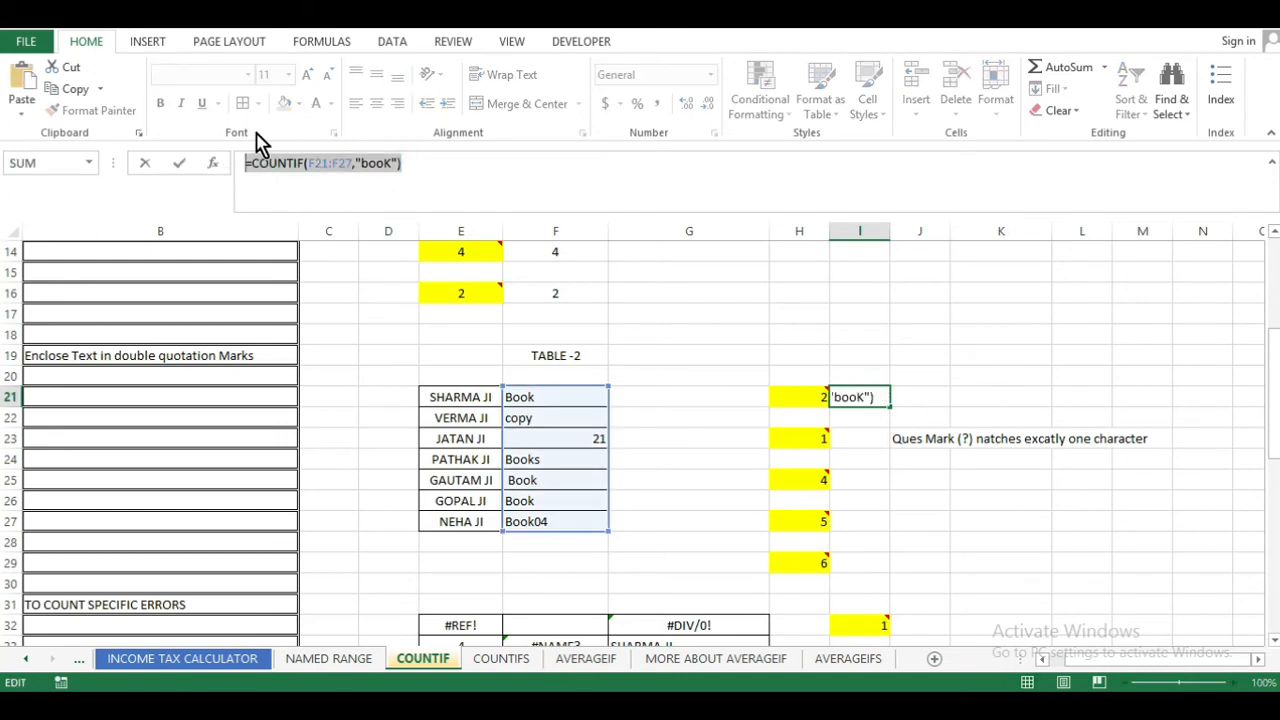
key(Return)
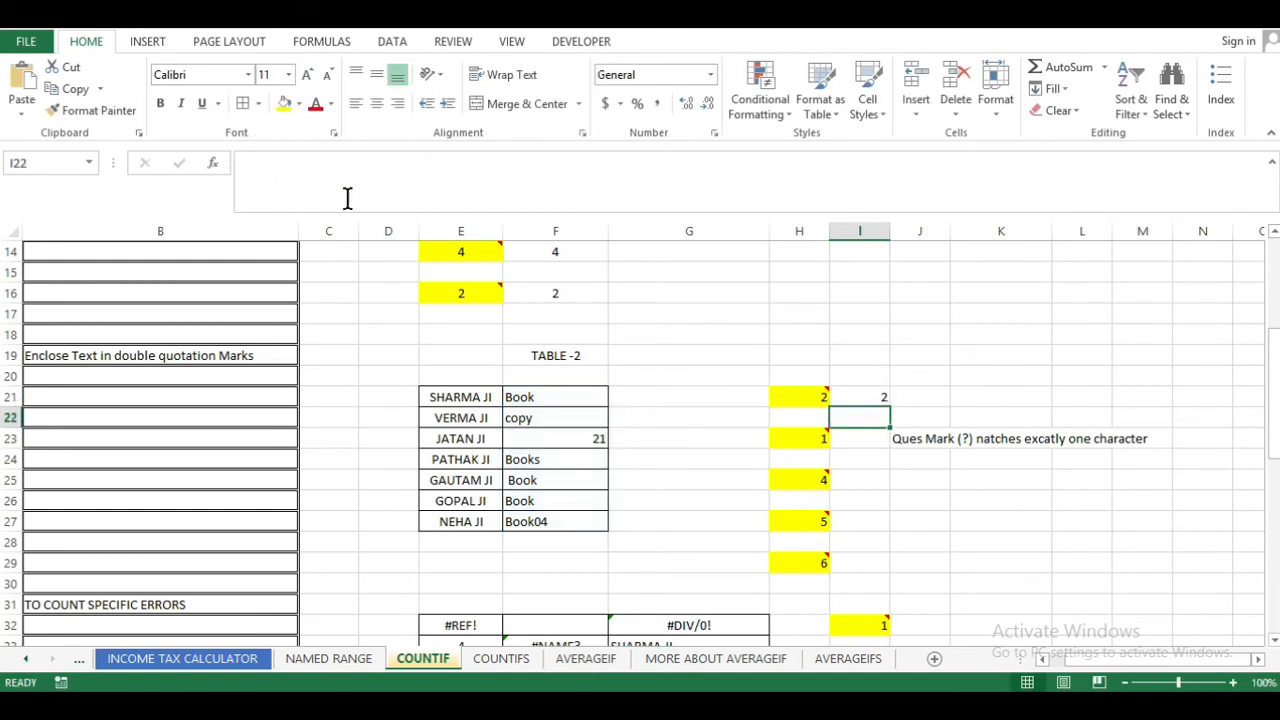
double_click(852, 440)
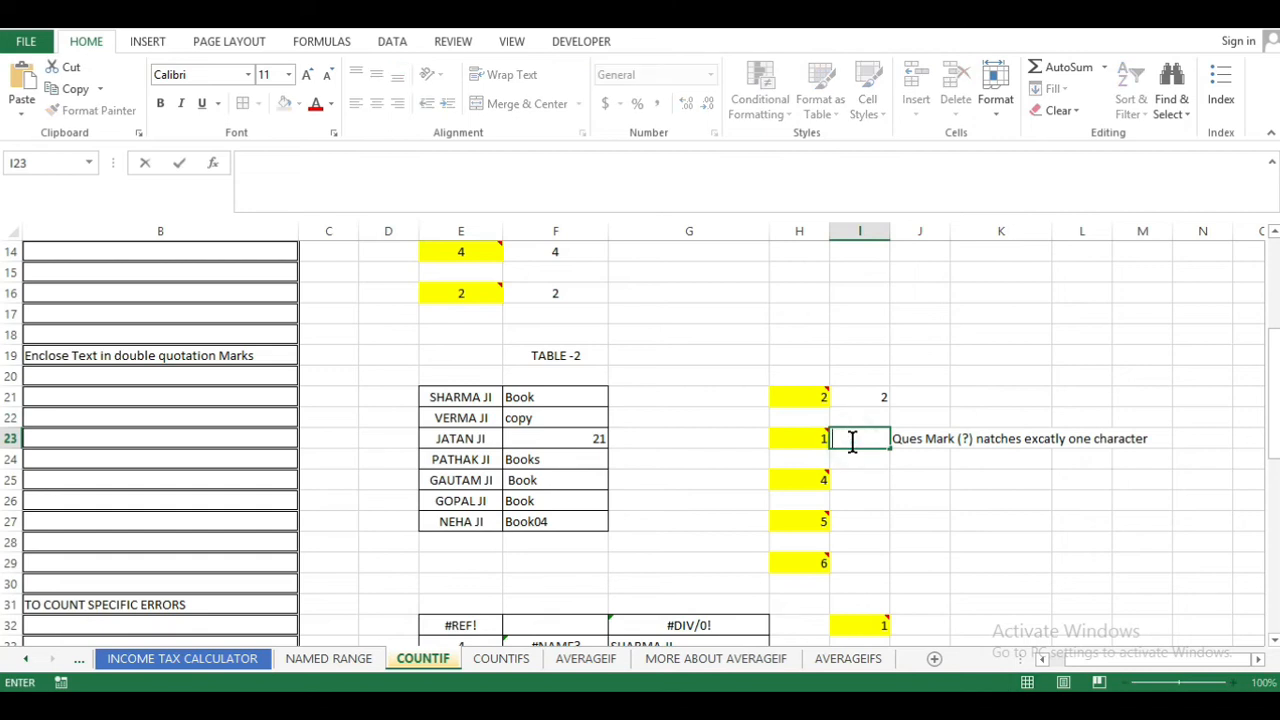
key(ctrl+v)
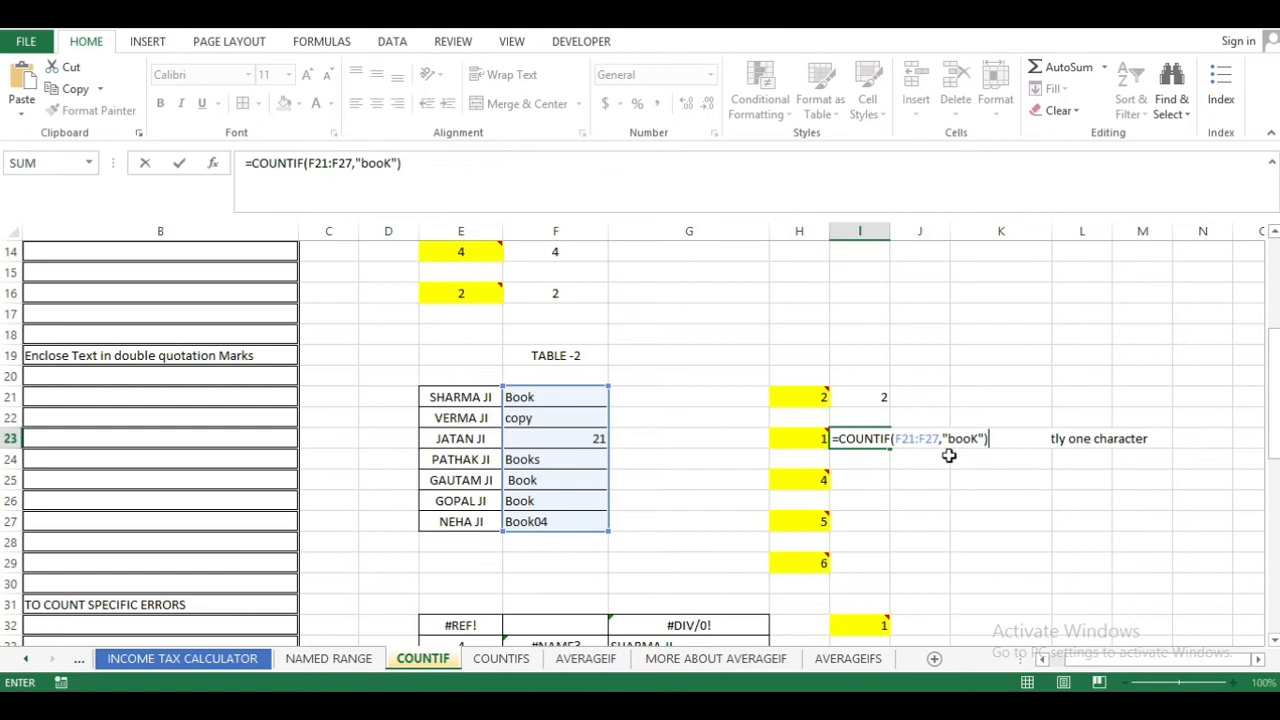
Add a question mark wildcard to the I23 criterion, giving =COUNTIF(F21:F27,"booK?")
click(977, 438)
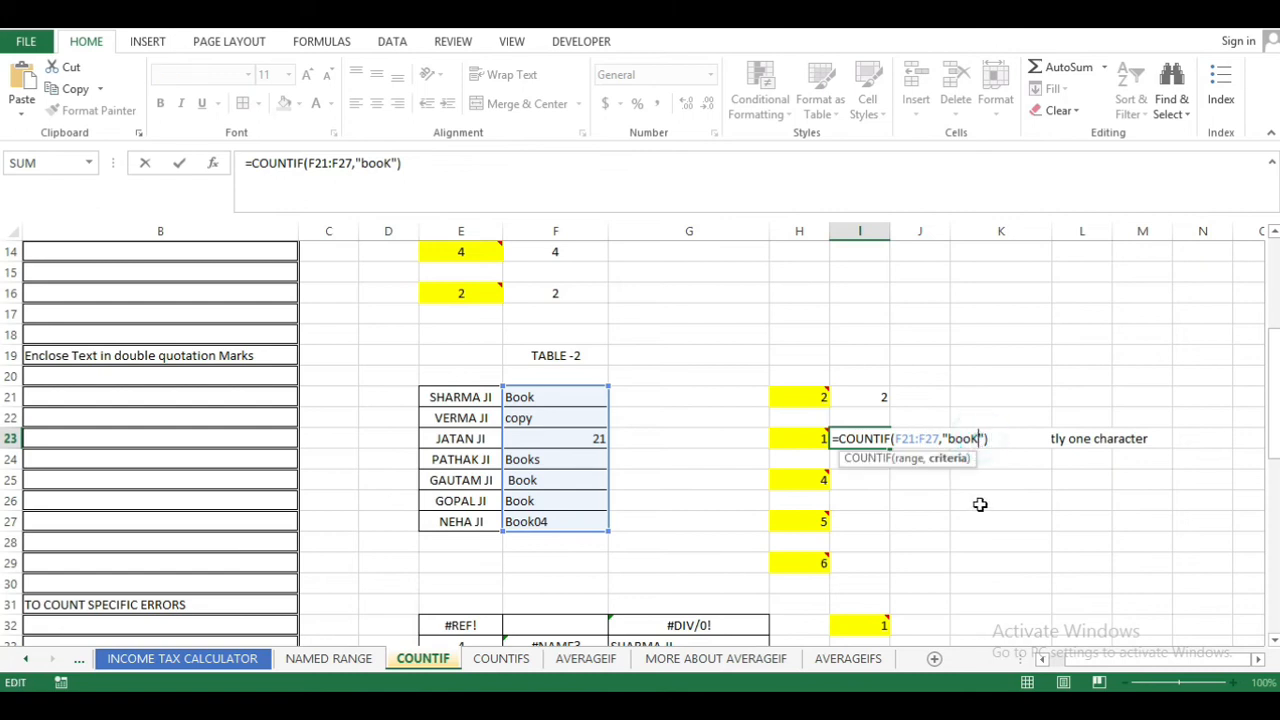
text(?)
key(Return)
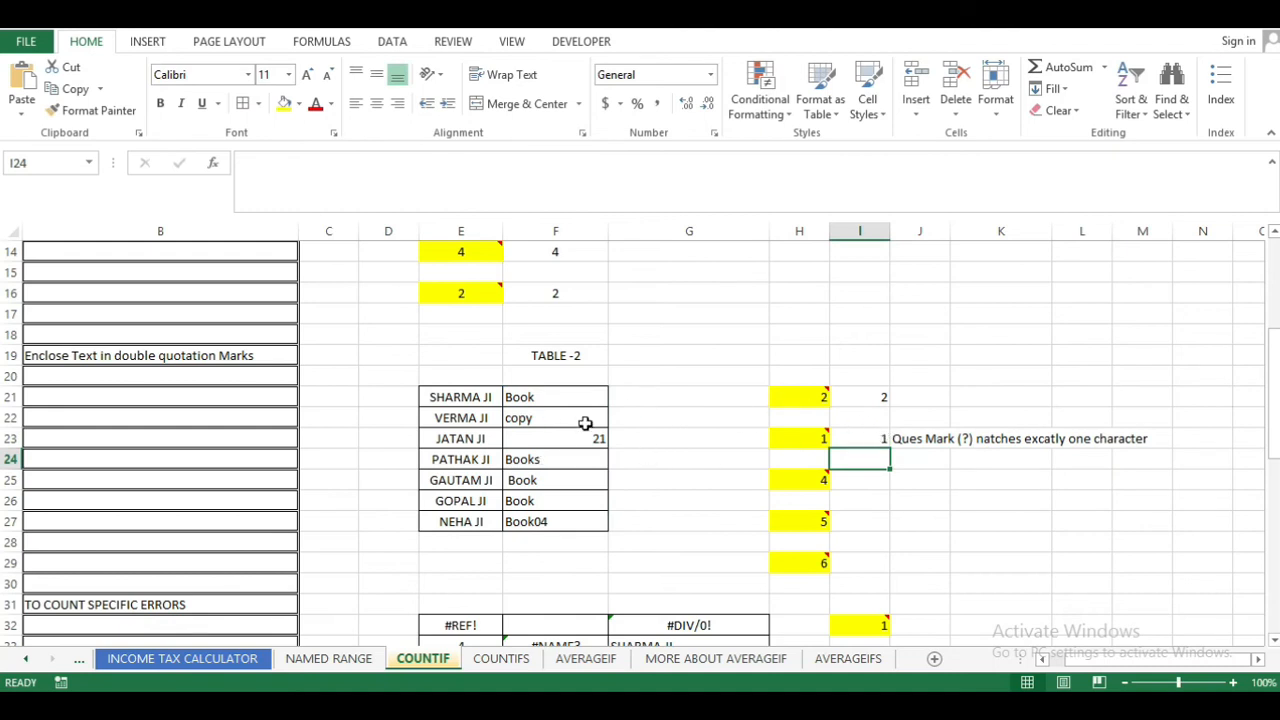
Try the entry Bookm in F24 of TABLE -2 and recheck the wildcard count in I23
click(527, 398)
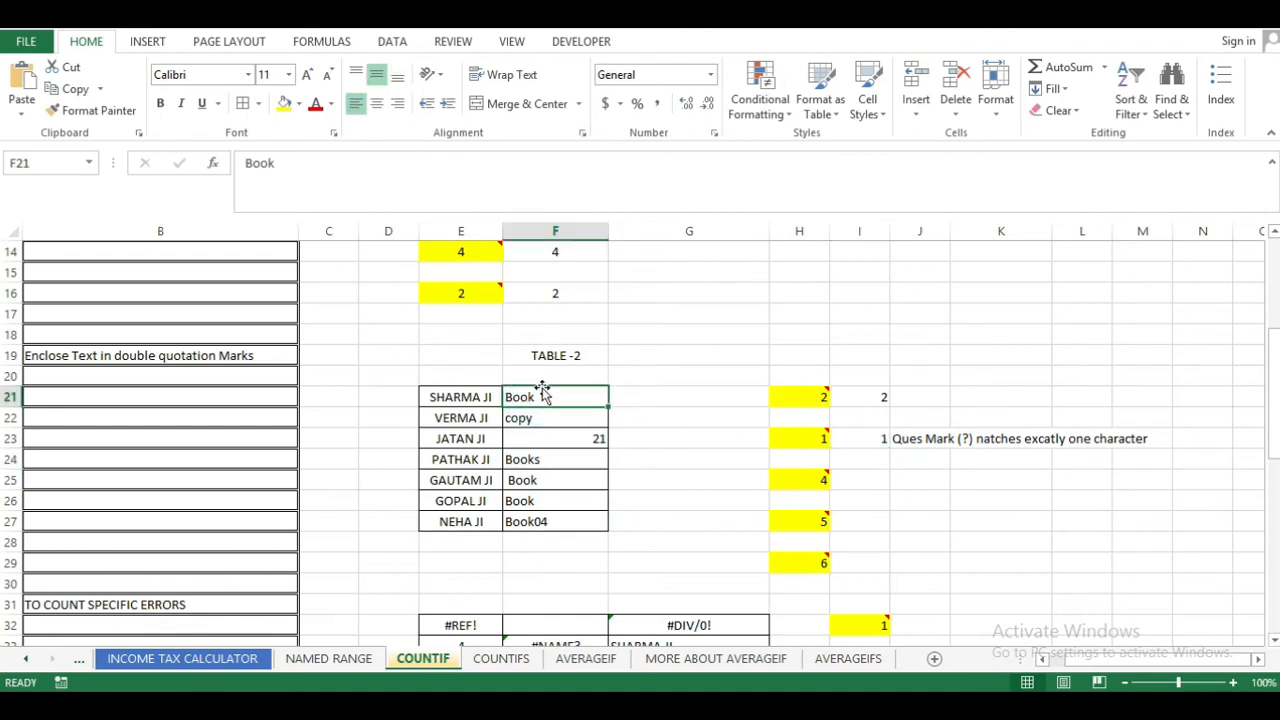
double_click(541, 459)
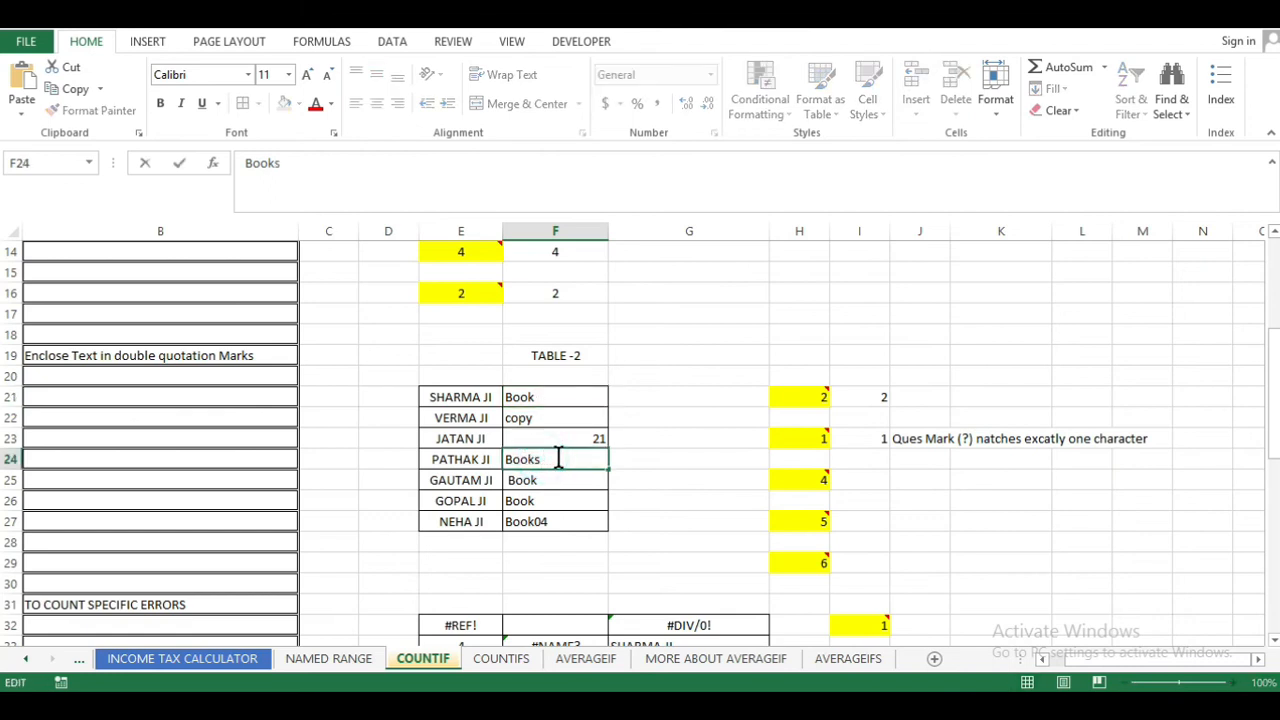
text(m)
key(Return)
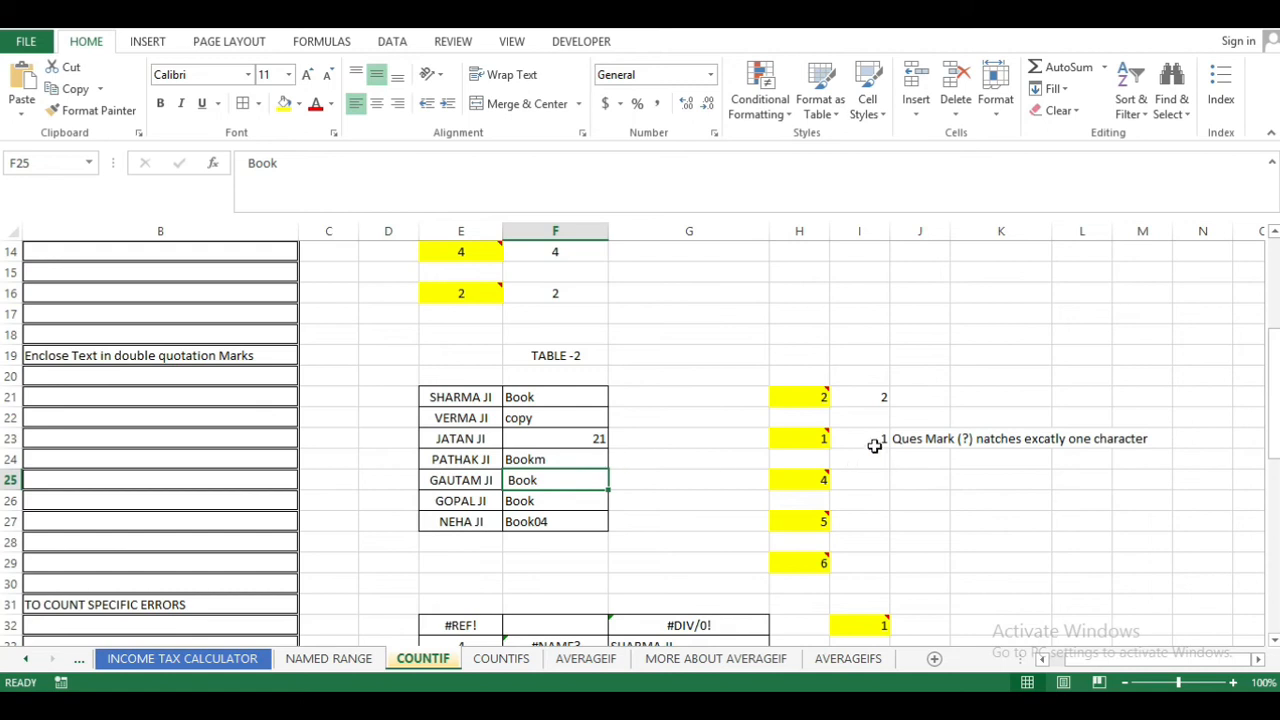
click(800, 438)
click(860, 436)
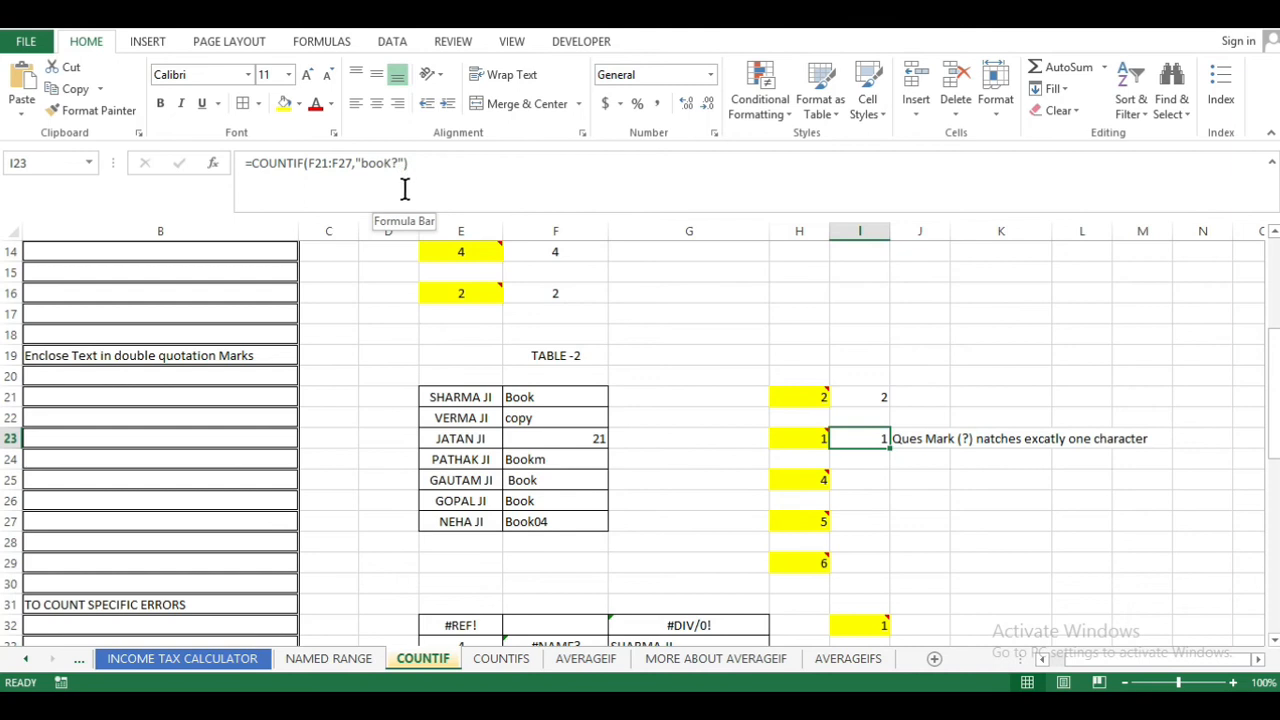
Restore the F24 entry to Books and read the question note on H25
double_click(553, 462)
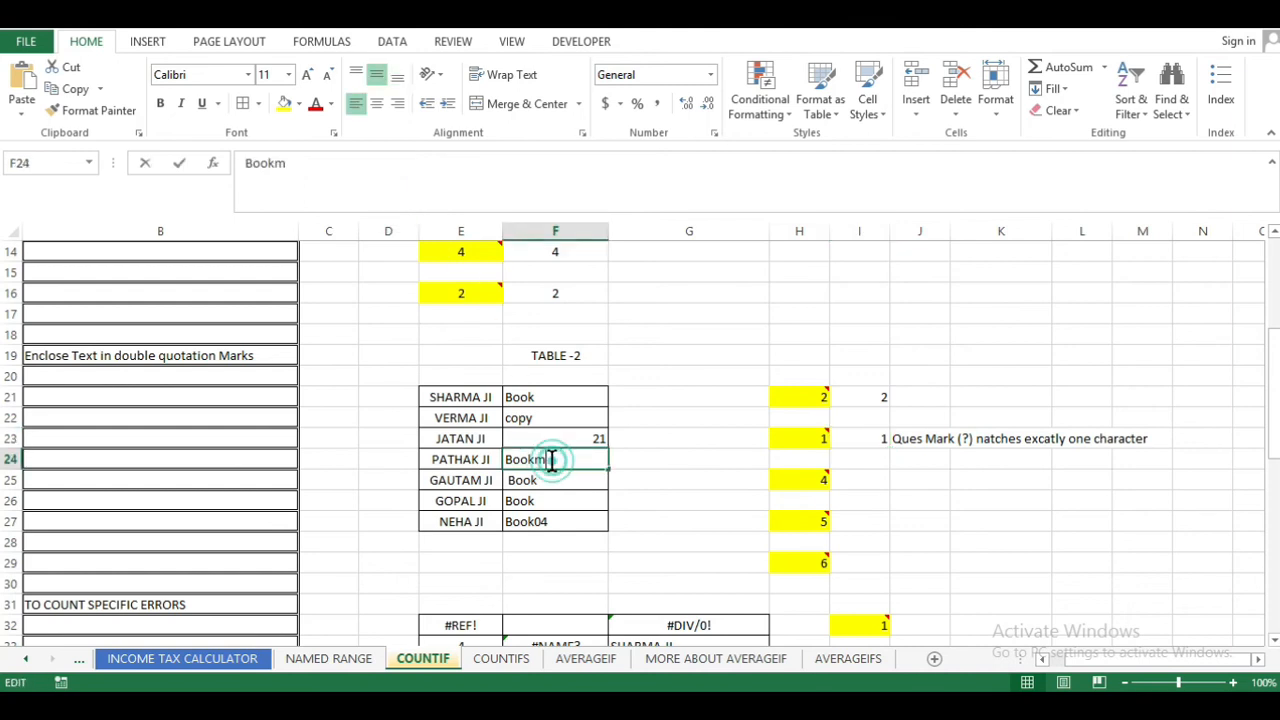
key(BackSpace)
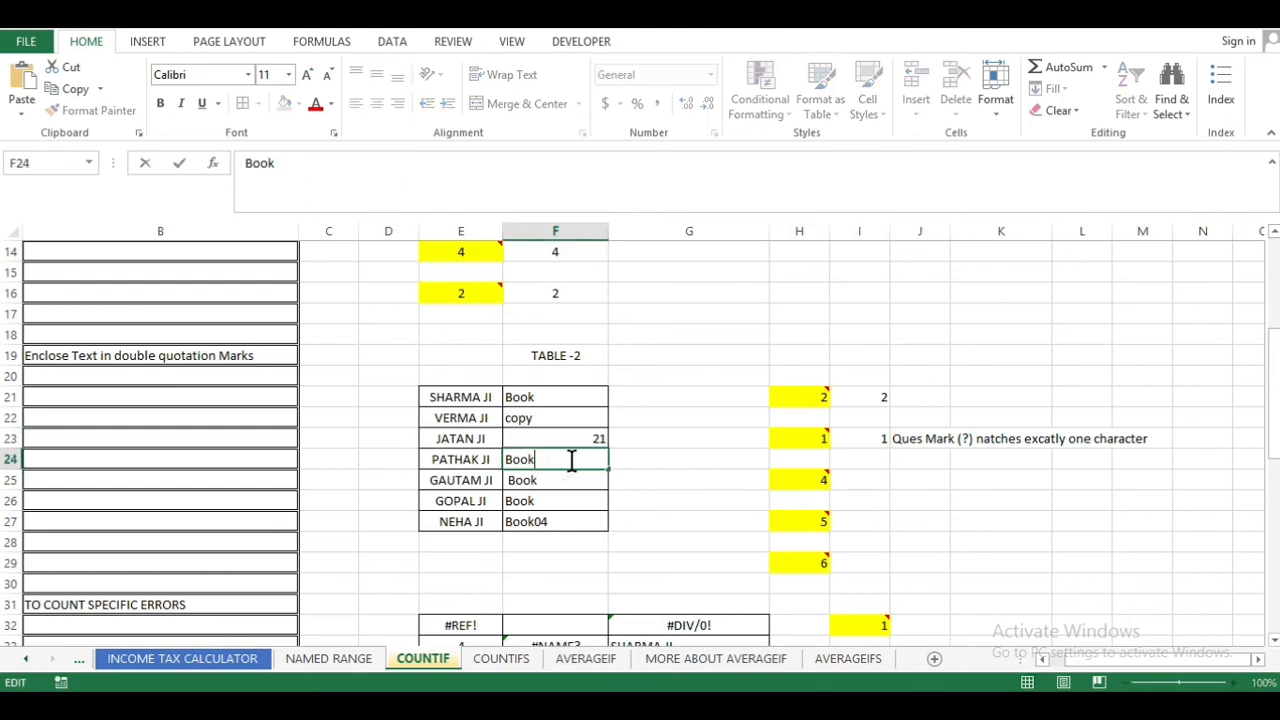
text(mk)
key(BackSpace)
key(BackSpace)
text(s)
click(659, 474)
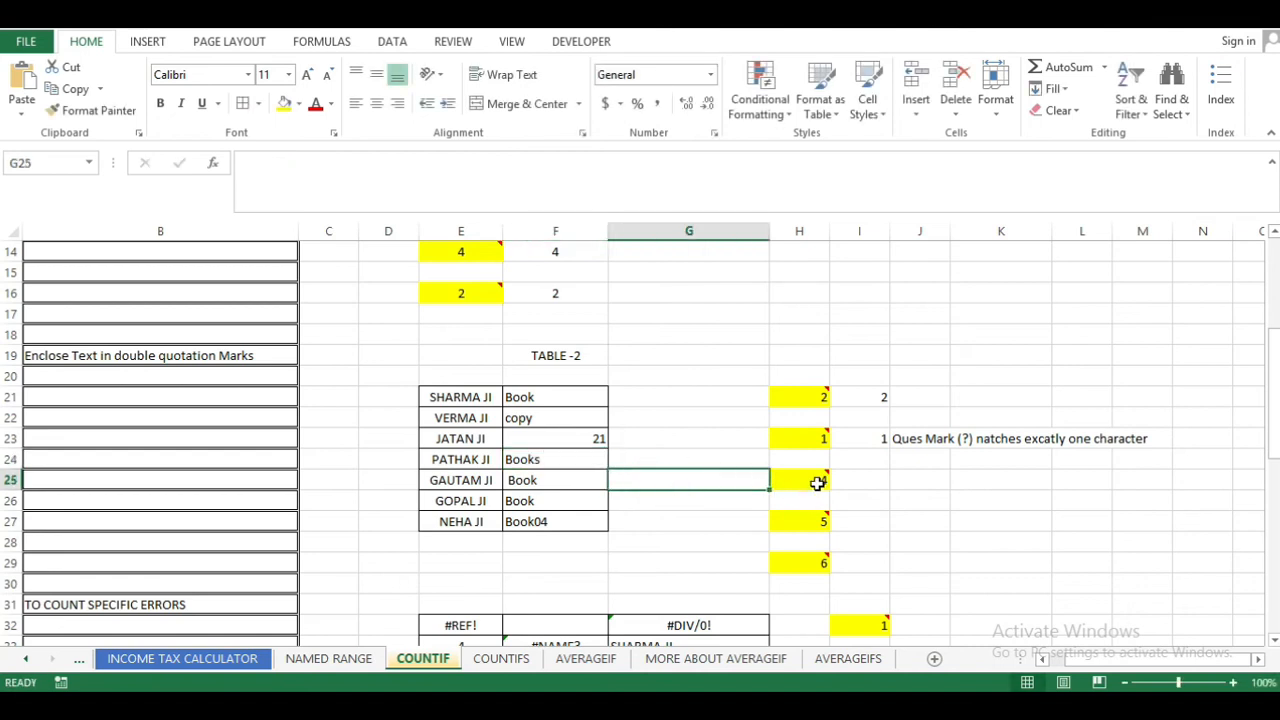
mouse_move(817, 482)
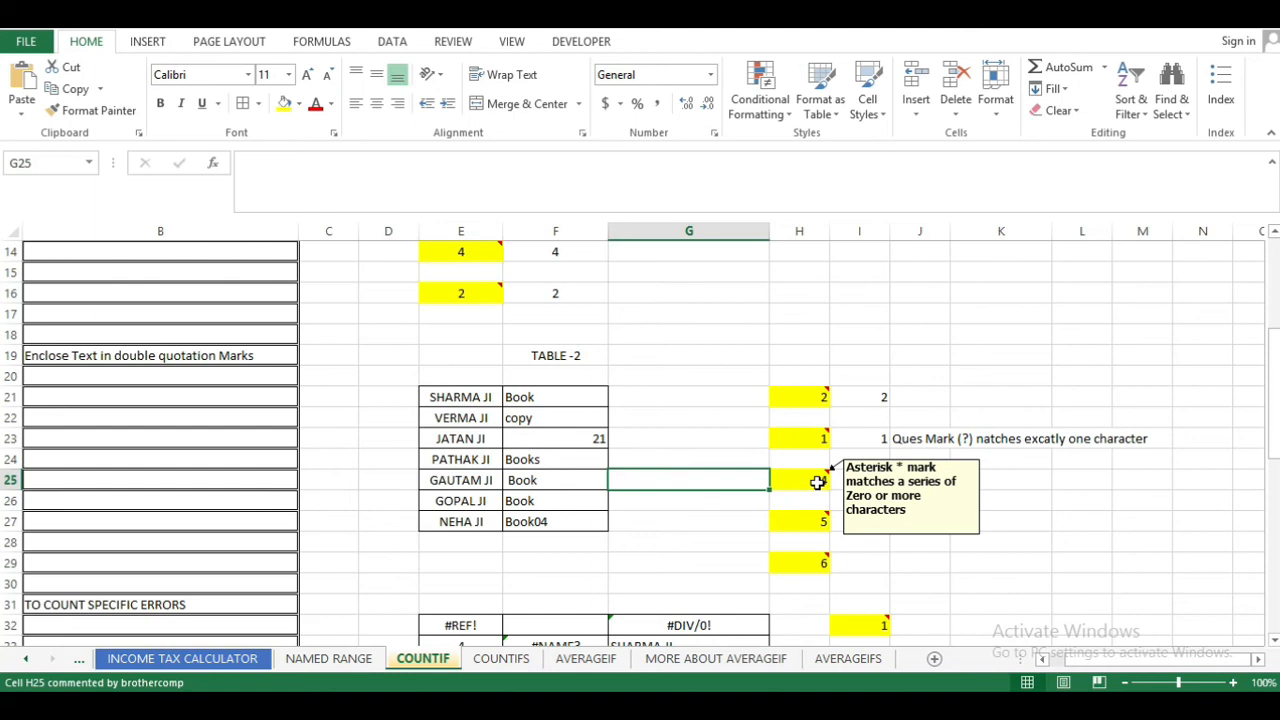
Examine the H25 formula with its asterisk note and the Book entries in F21:F27 of TABLE -2 that fit the pattern
click(817, 482)
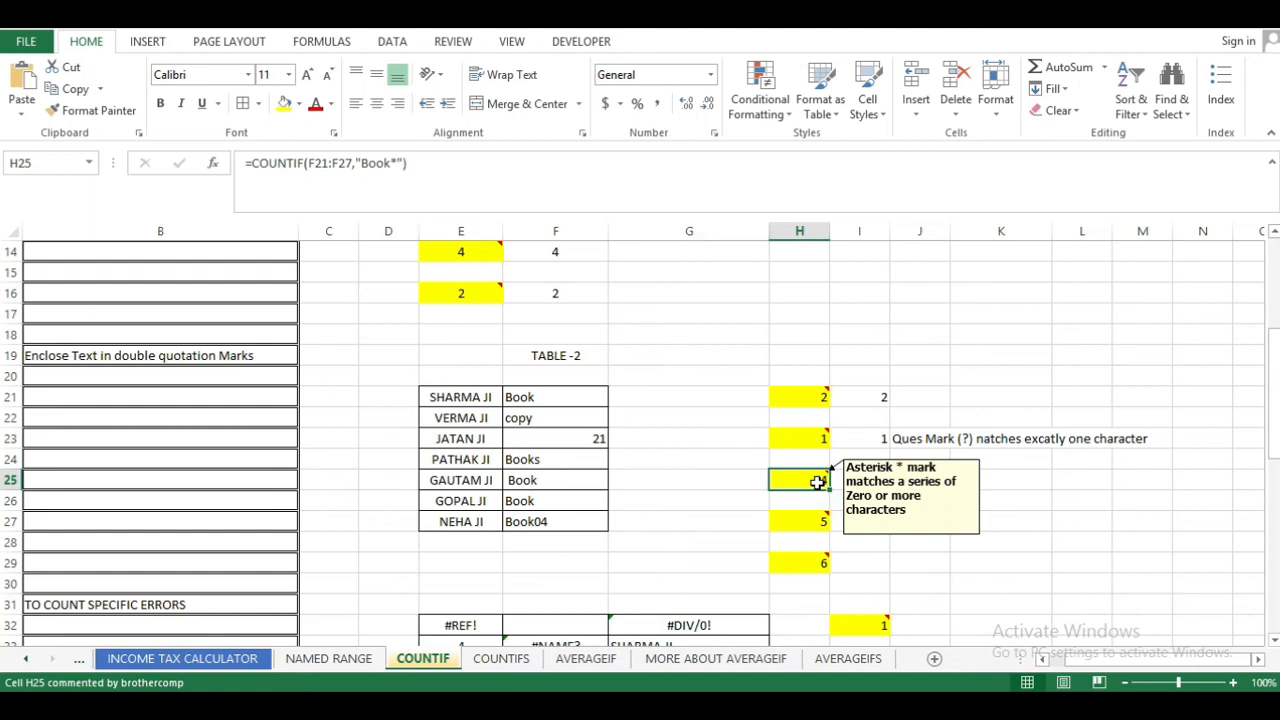
click(700, 500)
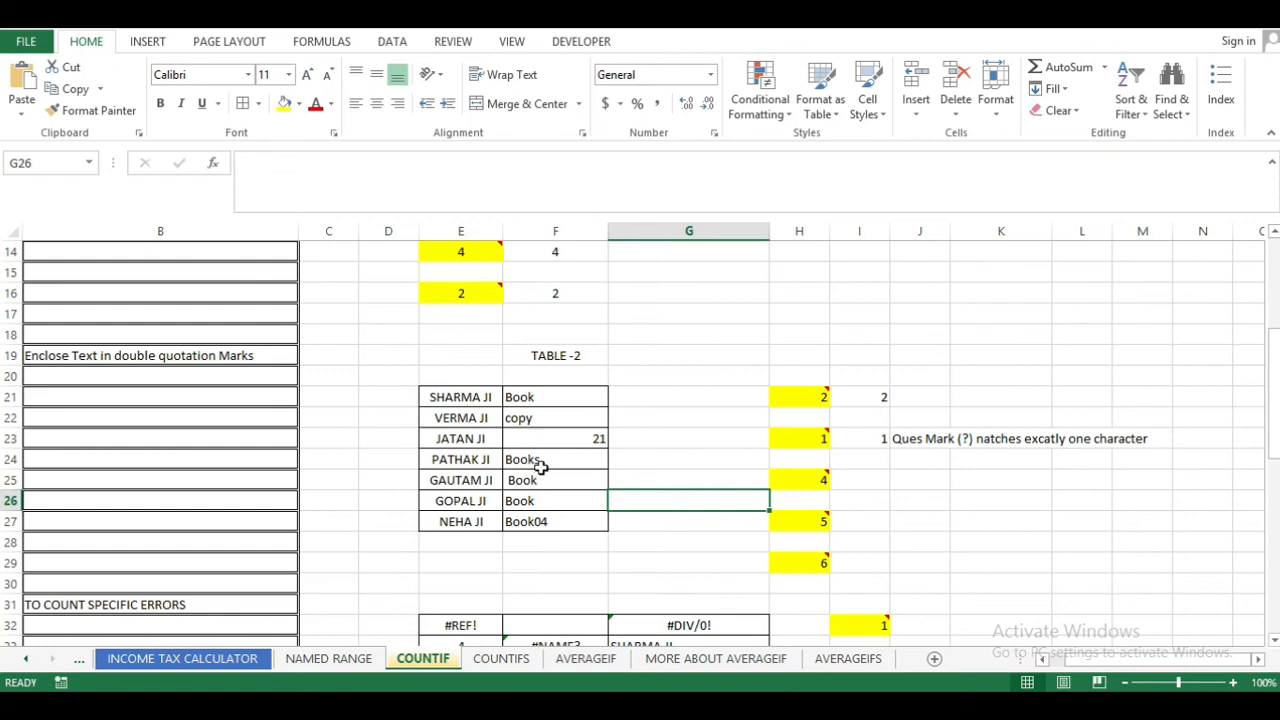
click(525, 399)
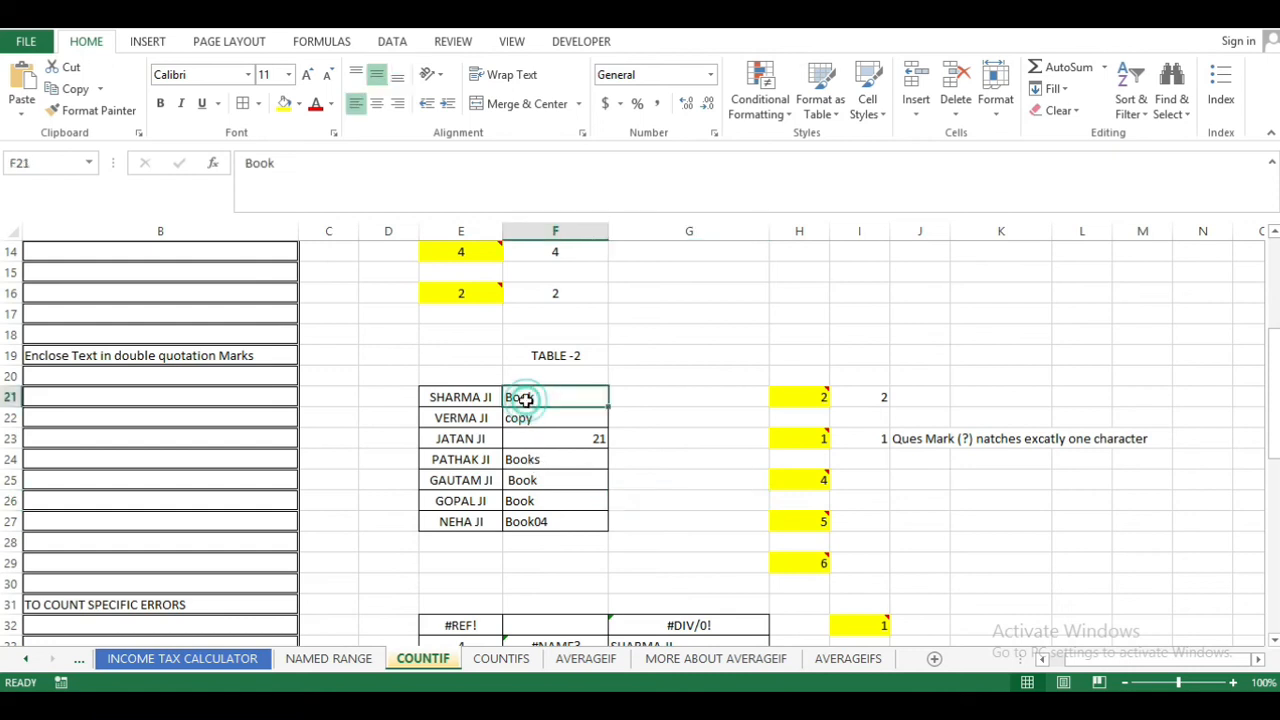
click(536, 460)
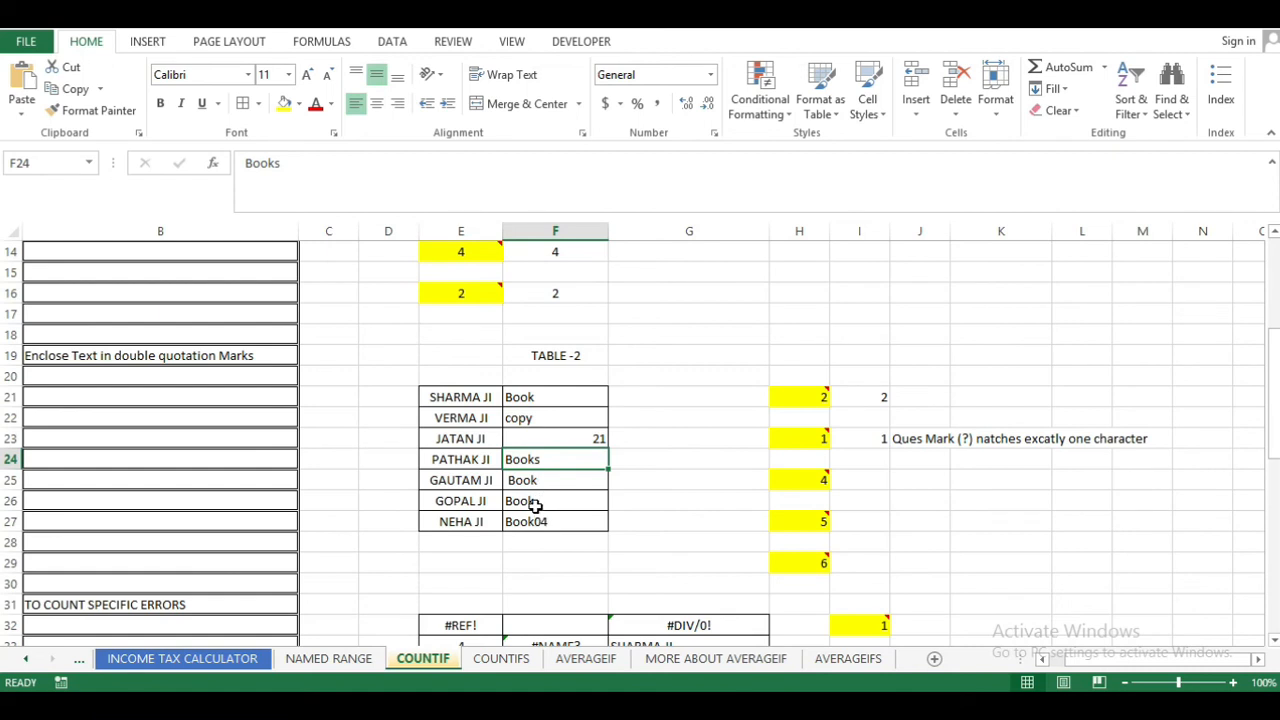
click(545, 506)
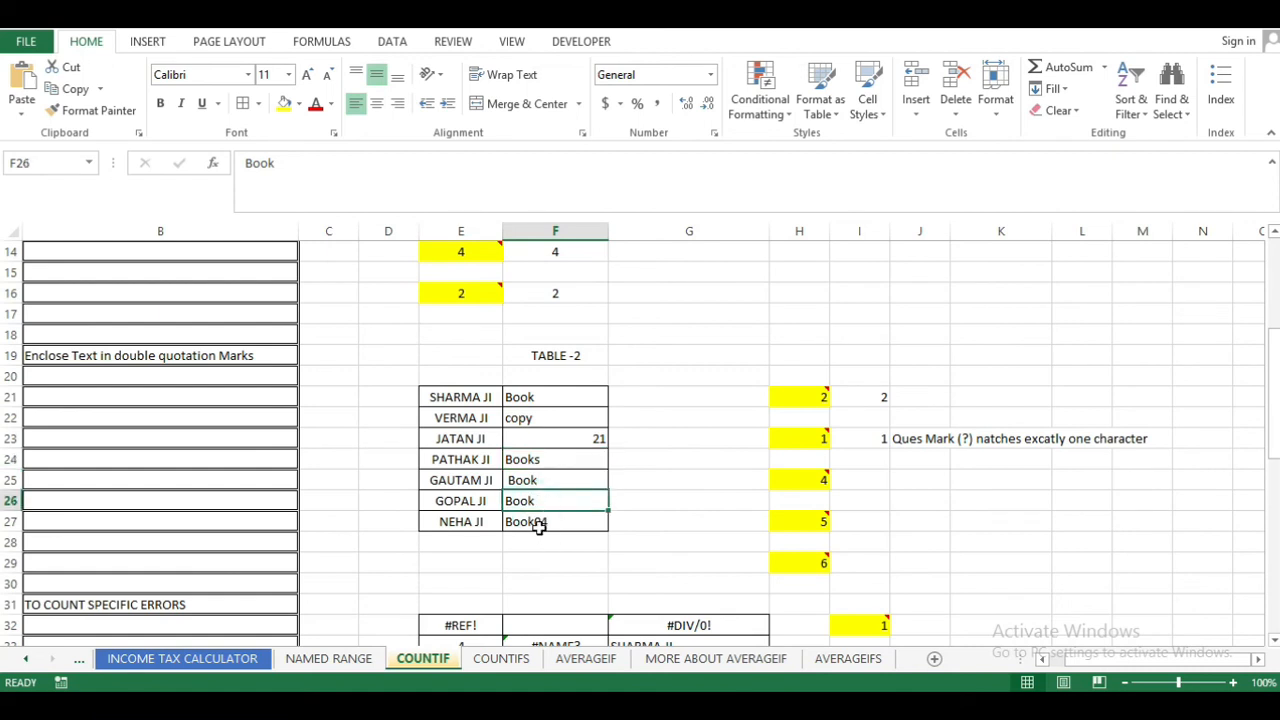
click(540, 402)
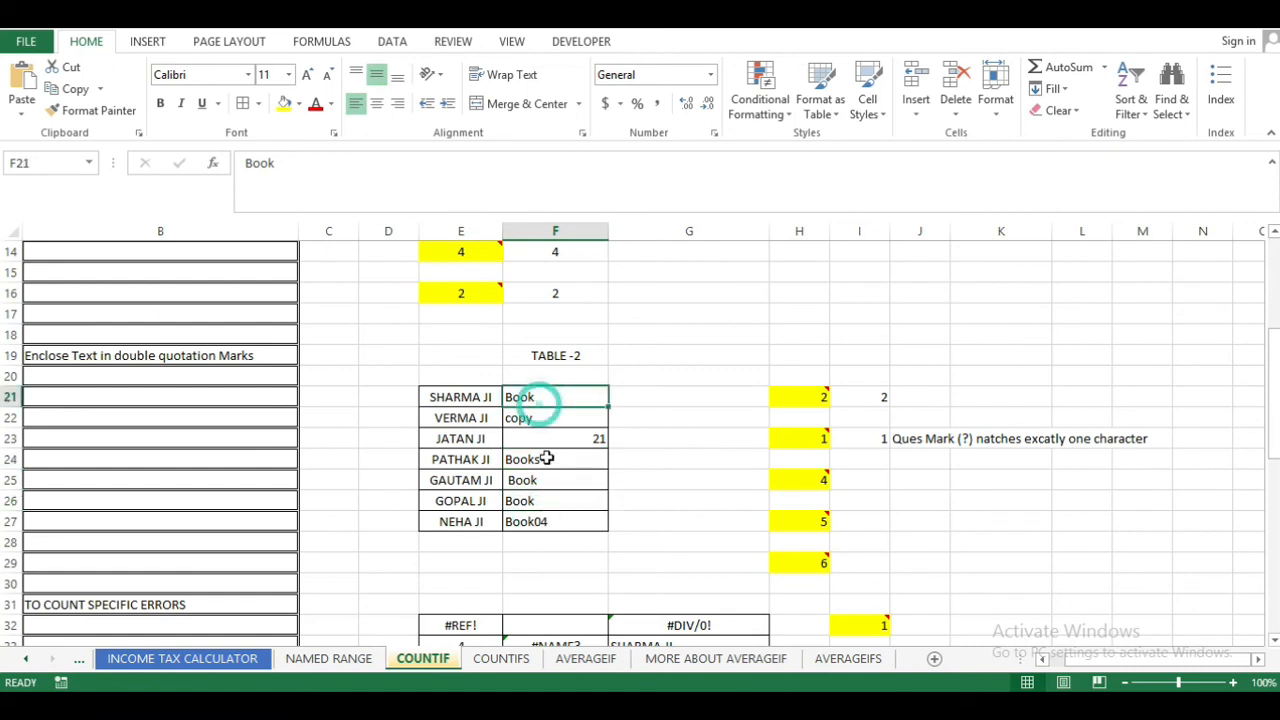
click(548, 464)
click(549, 499)
click(548, 521)
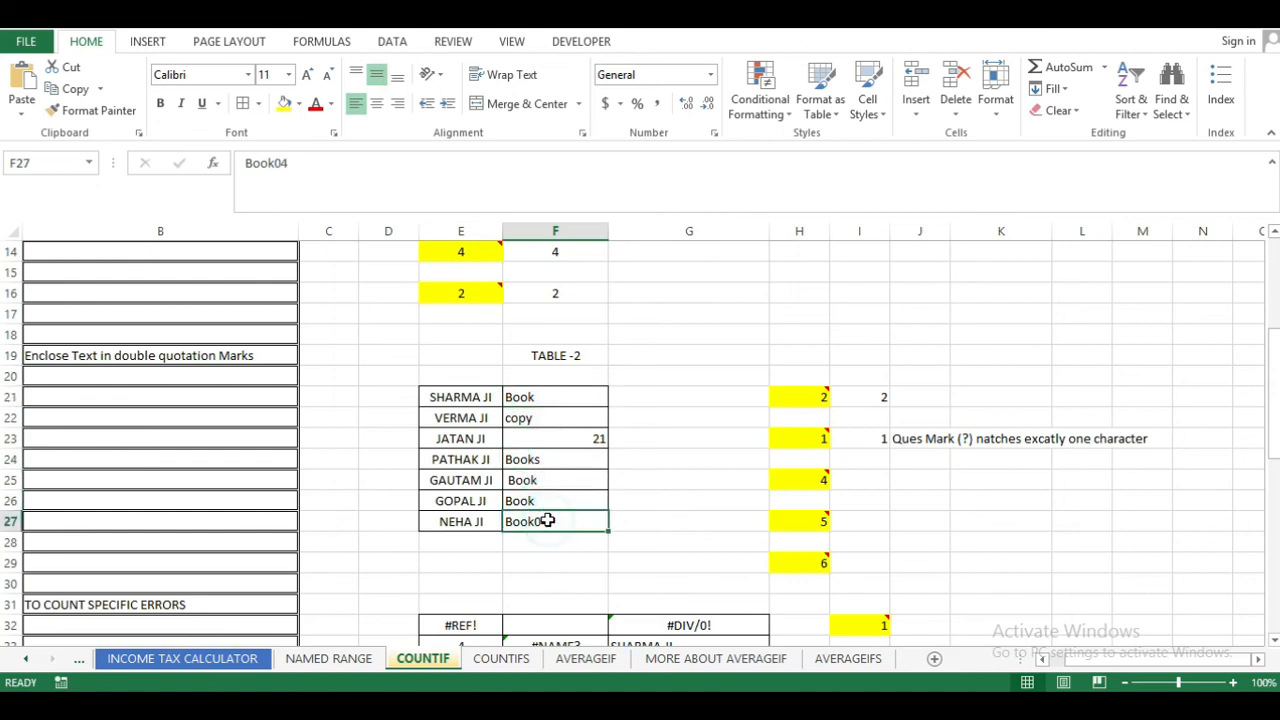
Enter =COUNTIF(F21:F27,"book*") in I25 and compare it with the formula and asterisk note in H25
click(848, 486)
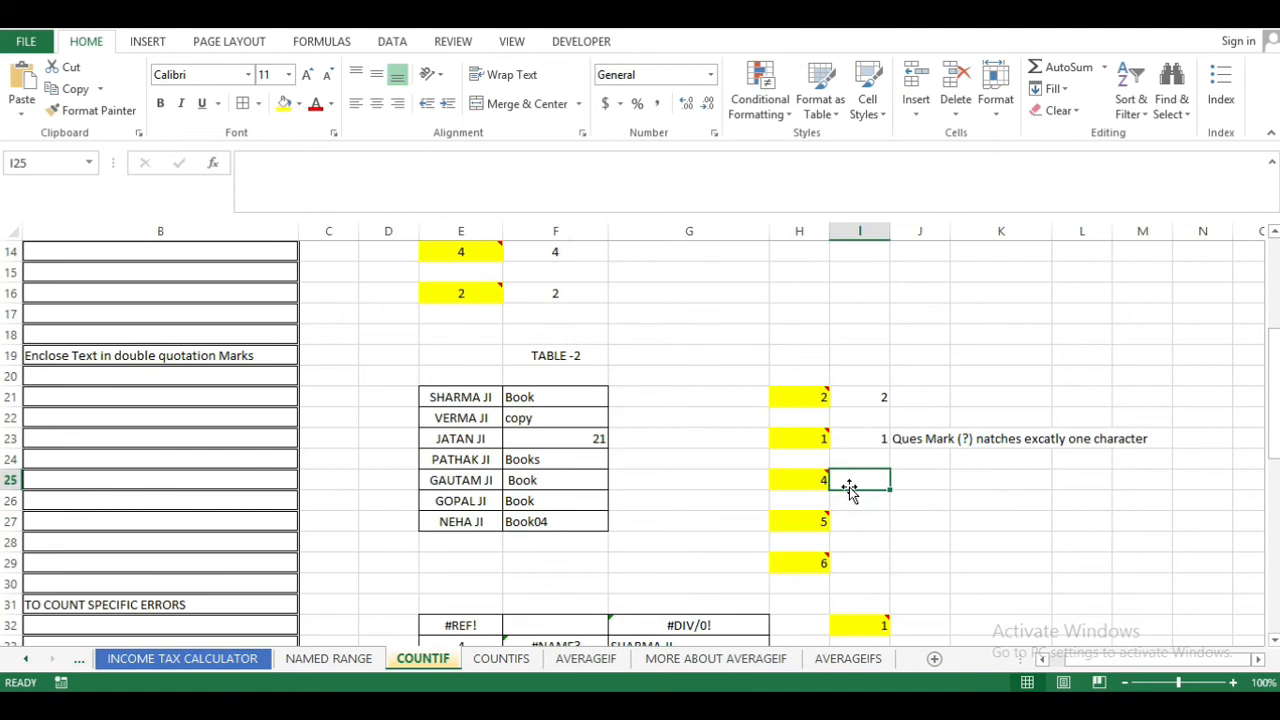
text(count)
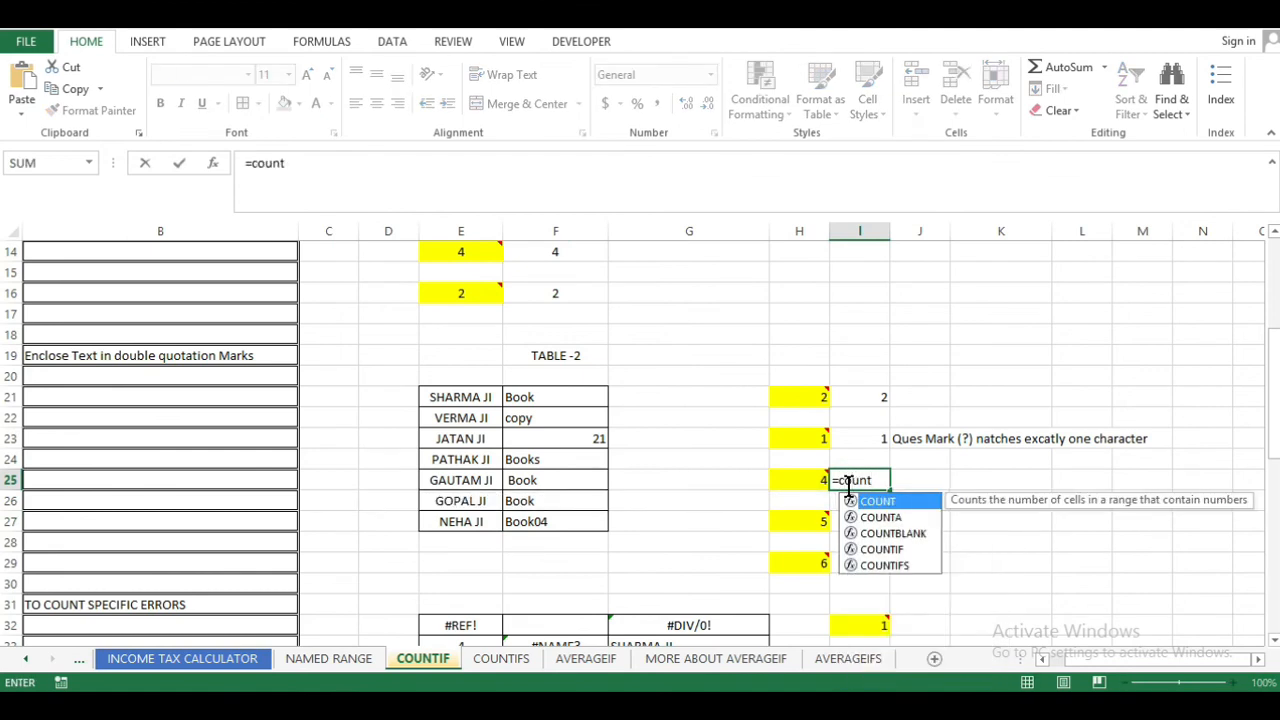
double_click(883, 550)
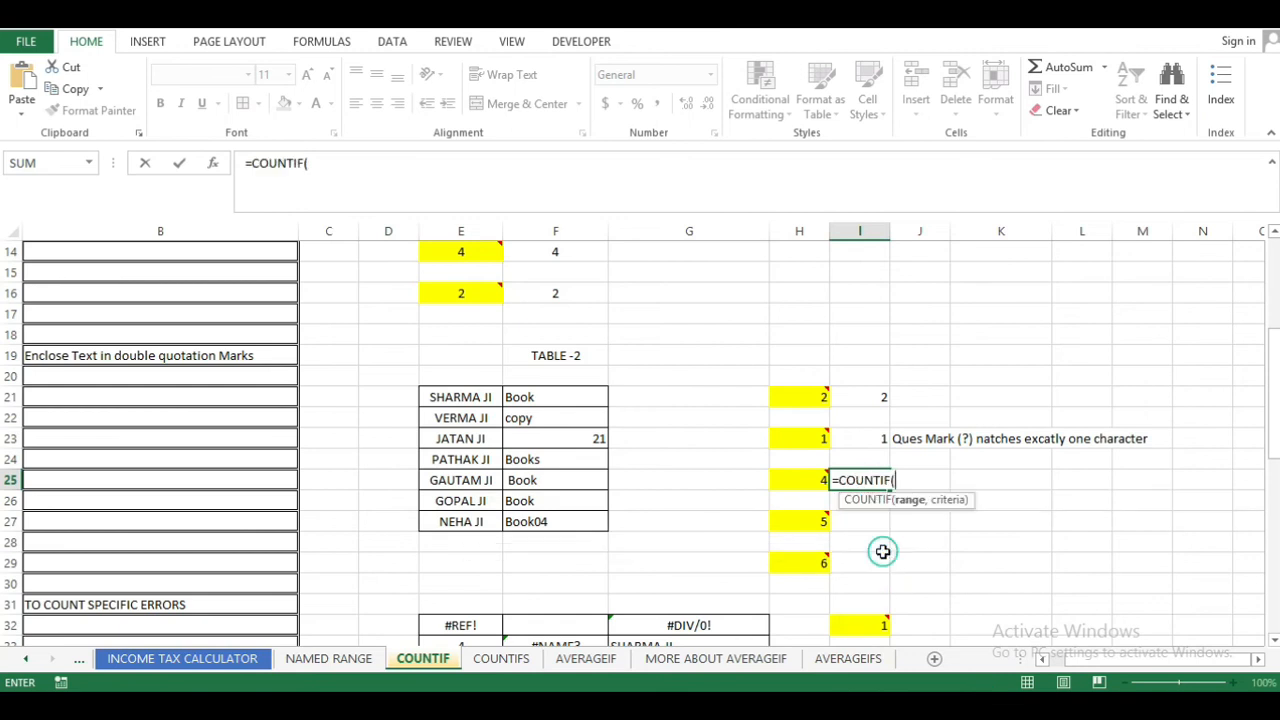
drag(562, 396, 566, 514)
text(,)
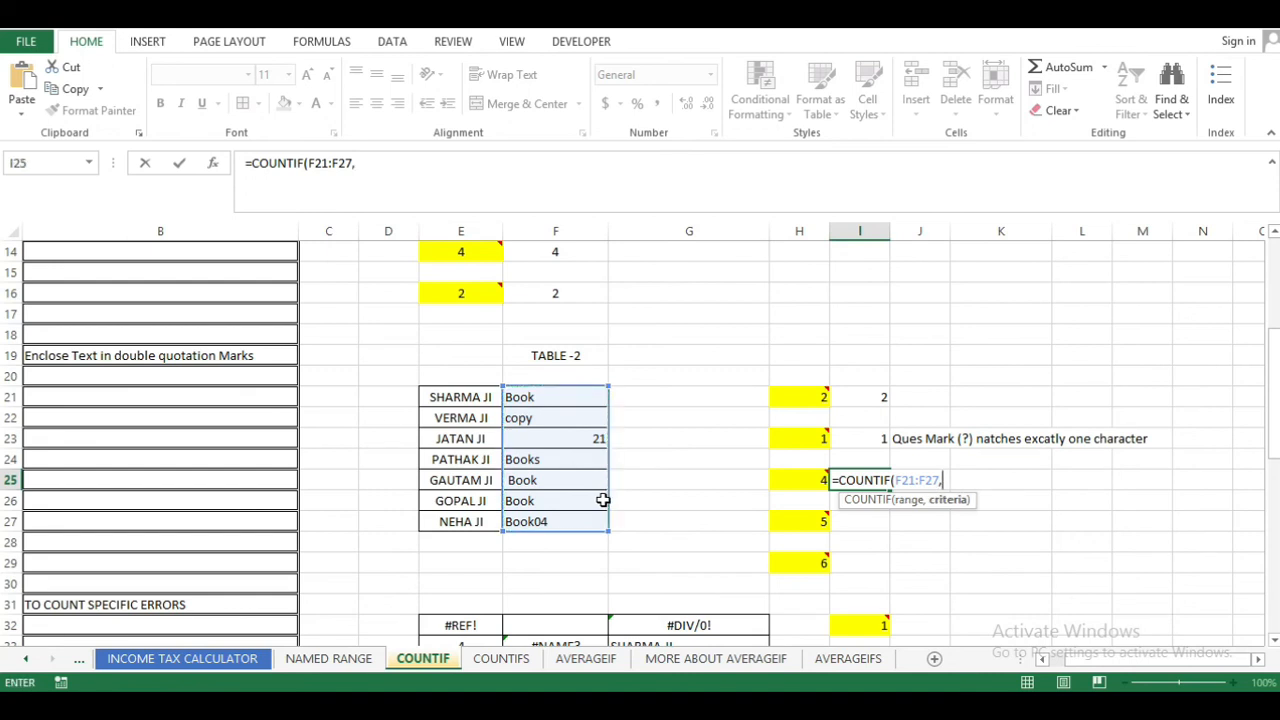
text("book*)
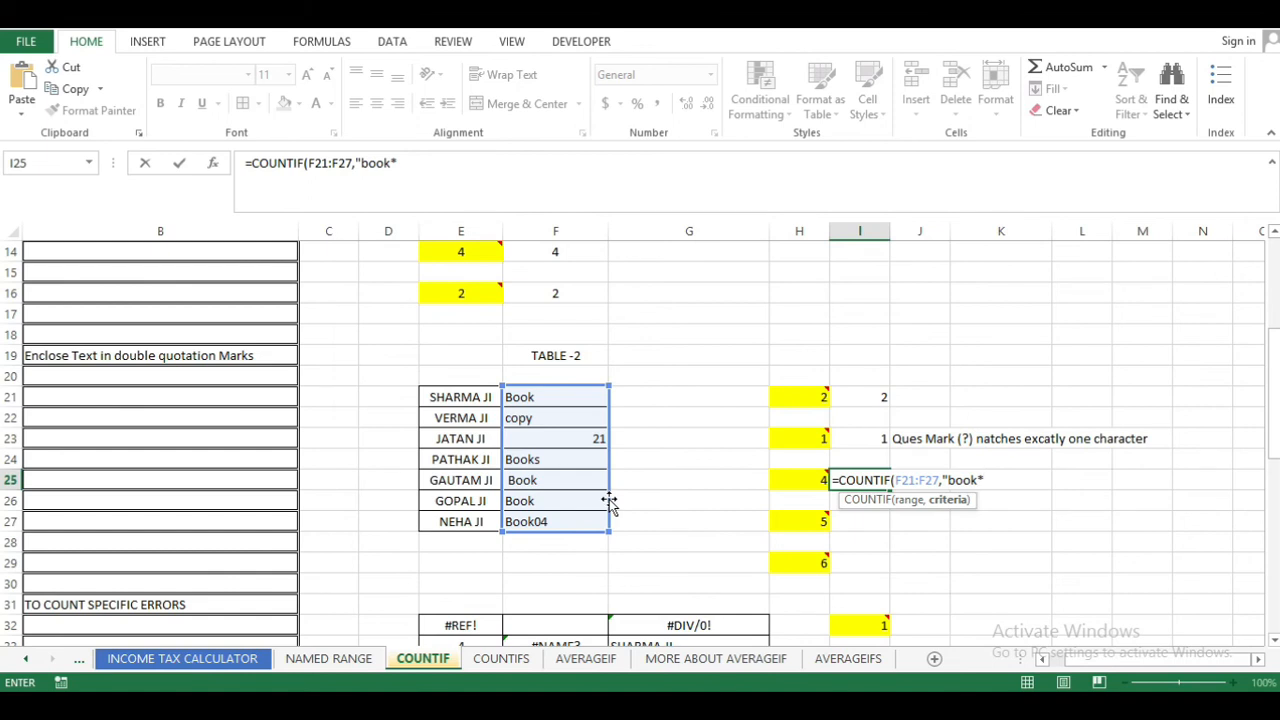
text("))
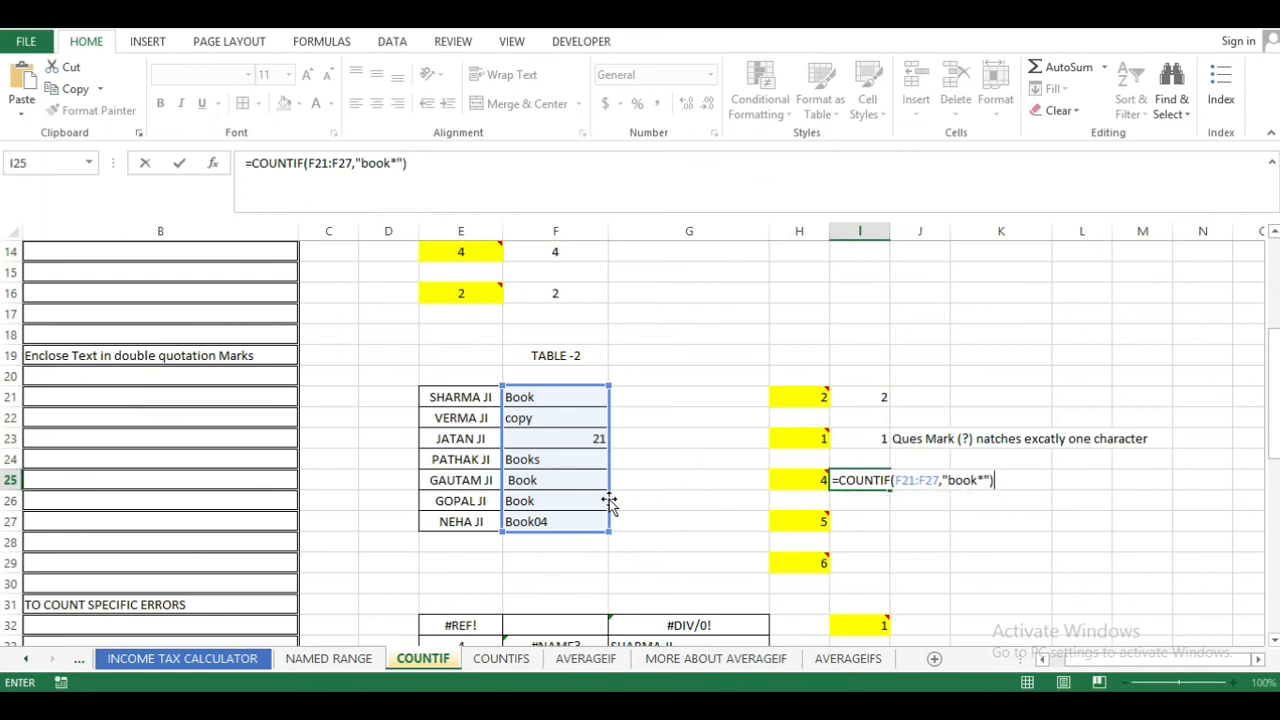
key(Return)
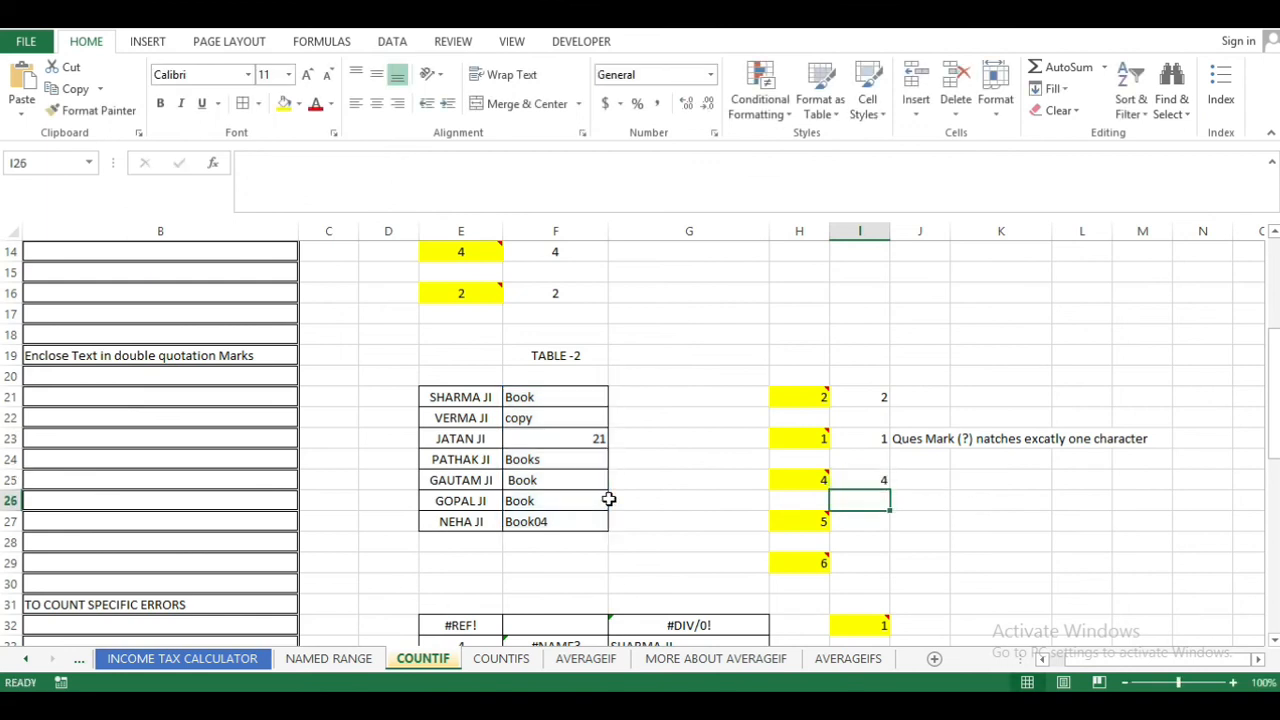
click(880, 481)
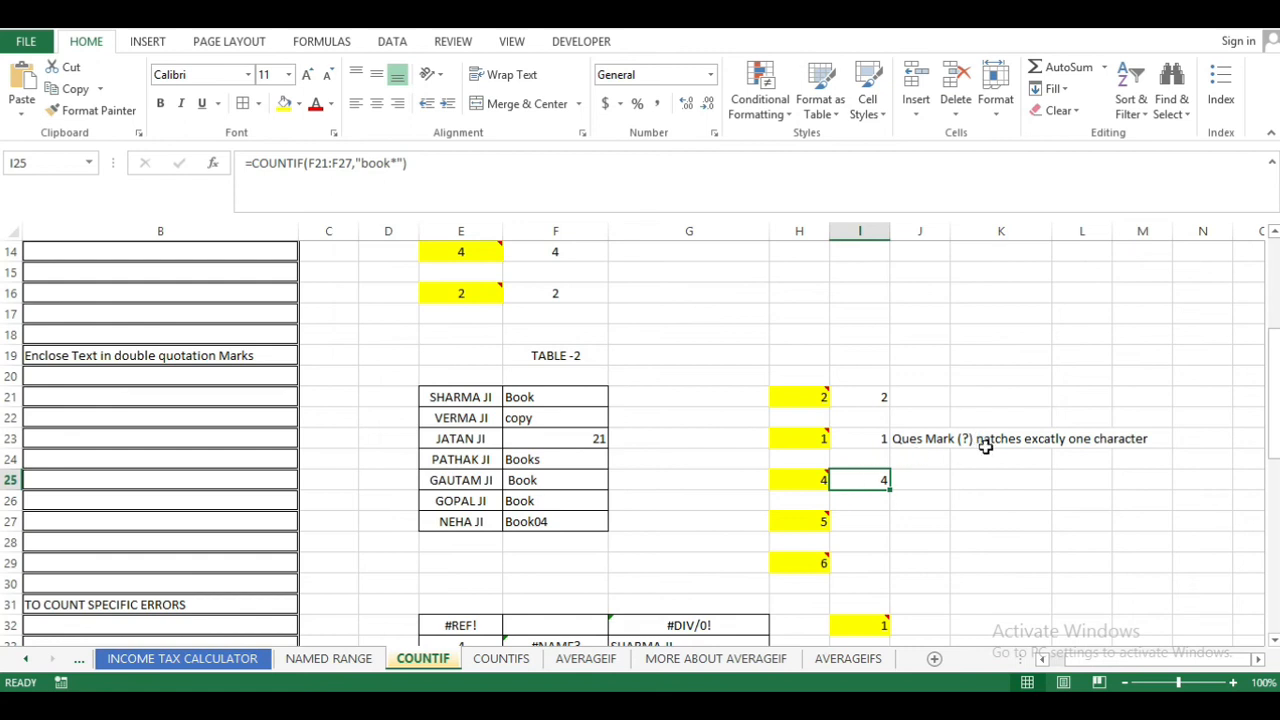
click(810, 481)
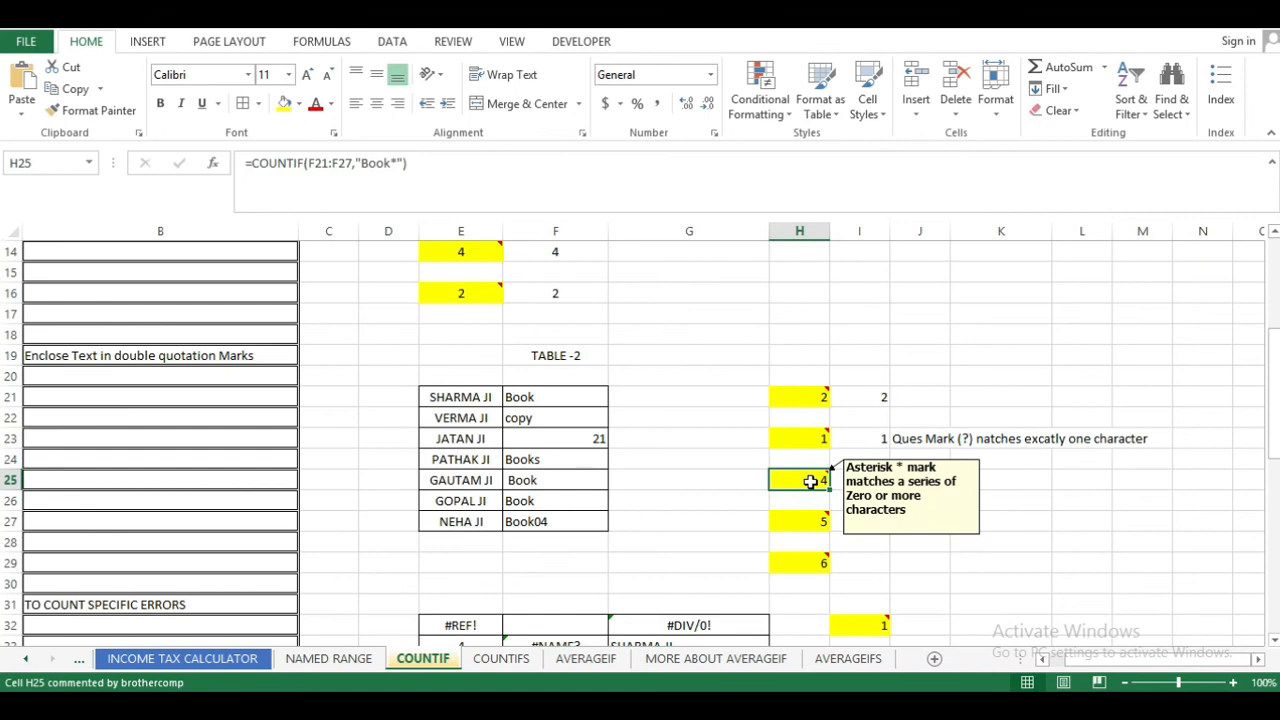
click(745, 502)
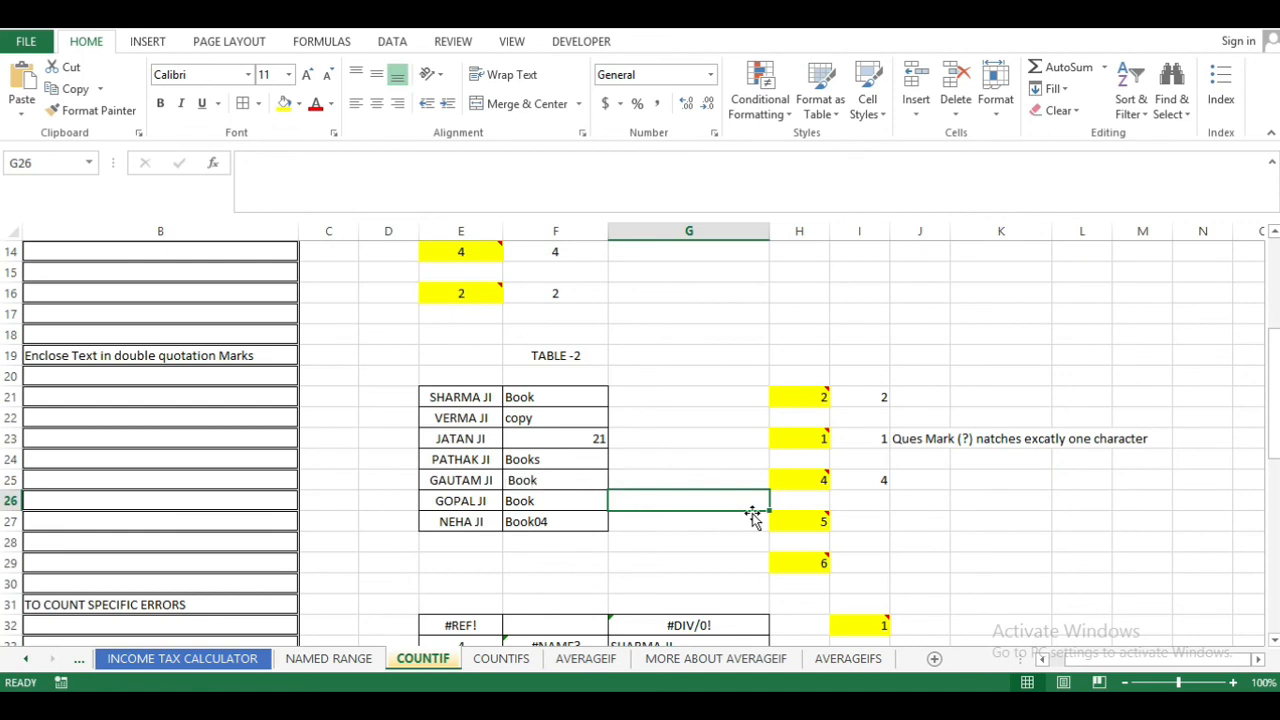
Add a leading asterisk to the I25 criterion, giving =COUNTIF(F21:F27,"*book*")
click(864, 481)
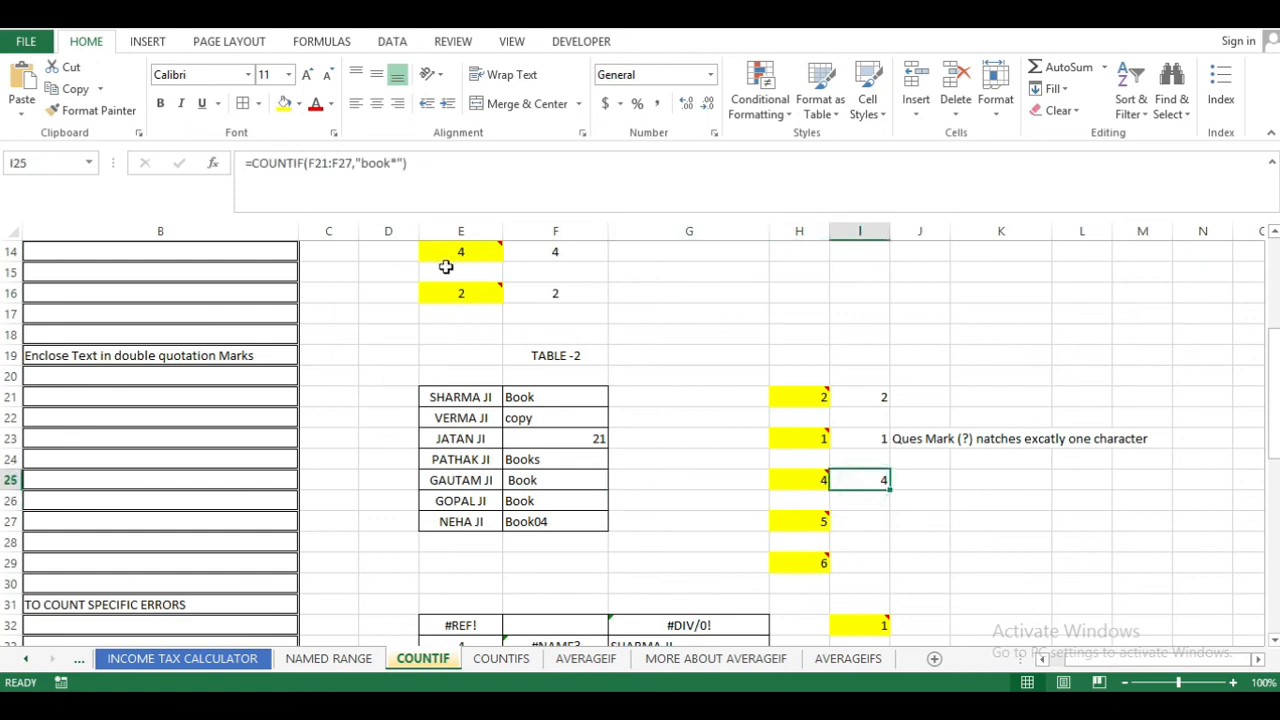
click(363, 164)
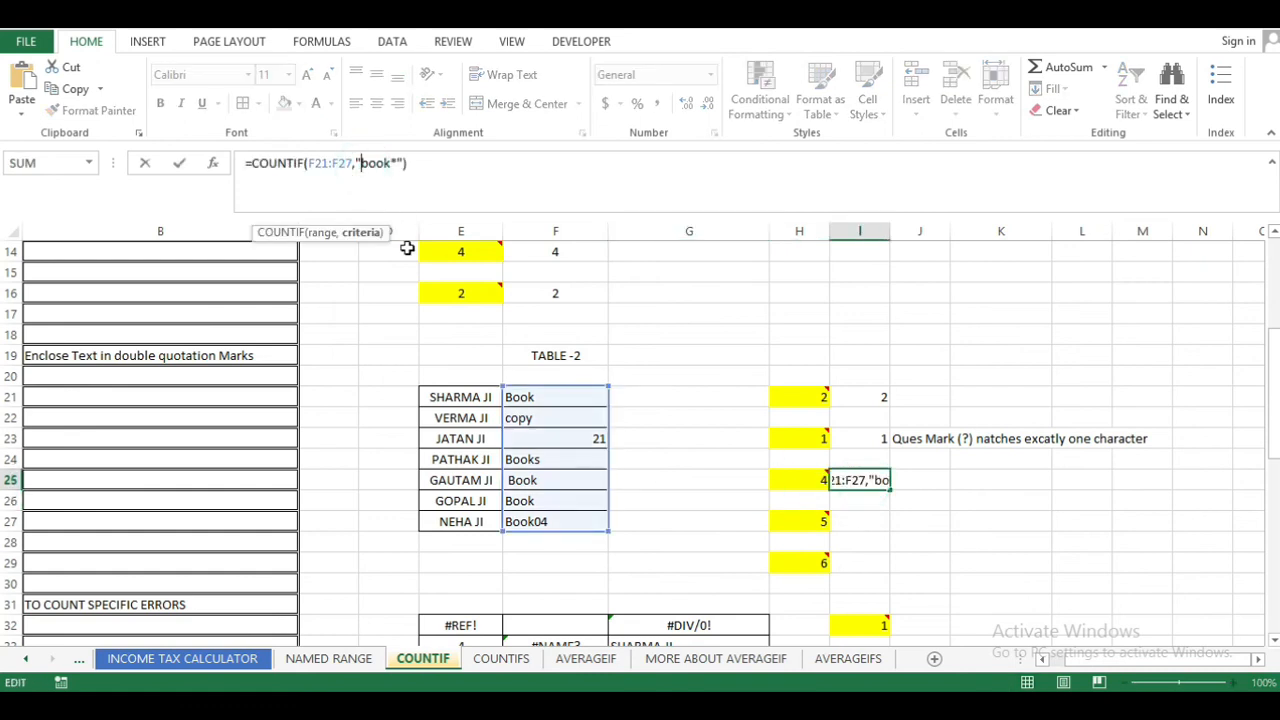
text(*)
key(Return)
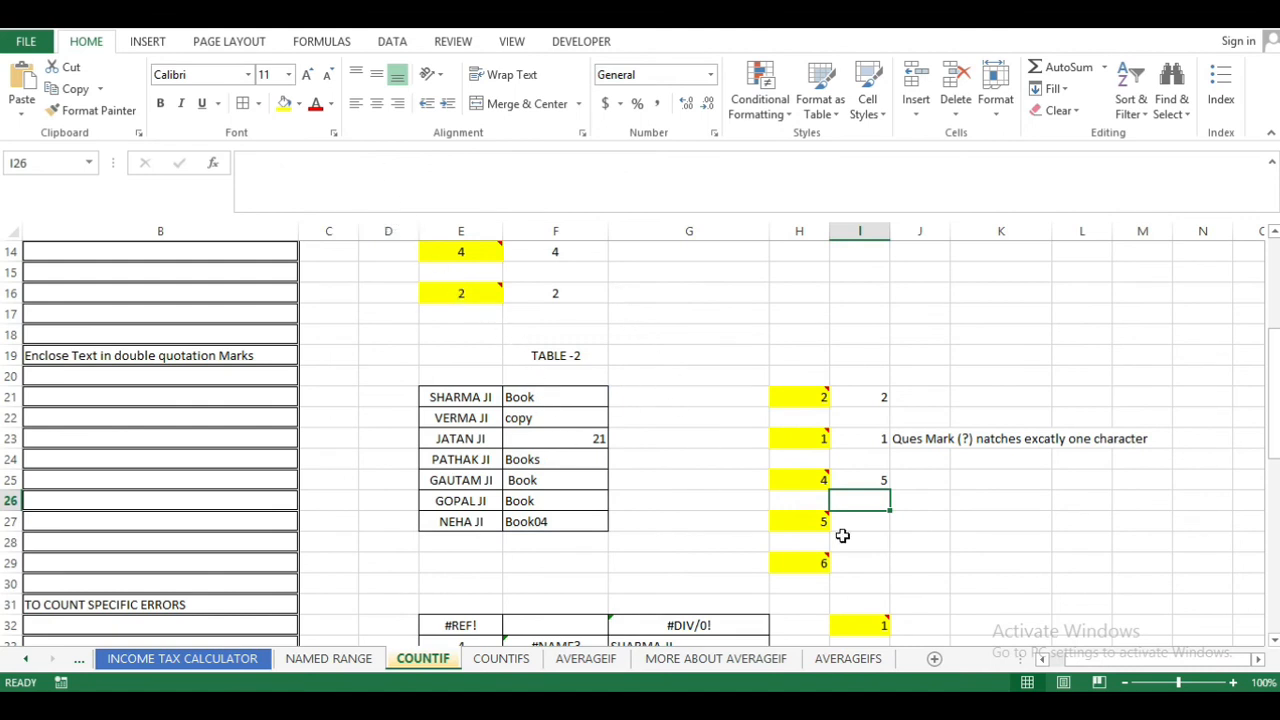
Read the note on H29 and enter =COUNTIF(F21:F27,"*") in I29 to count the cells containing text
click(778, 563)
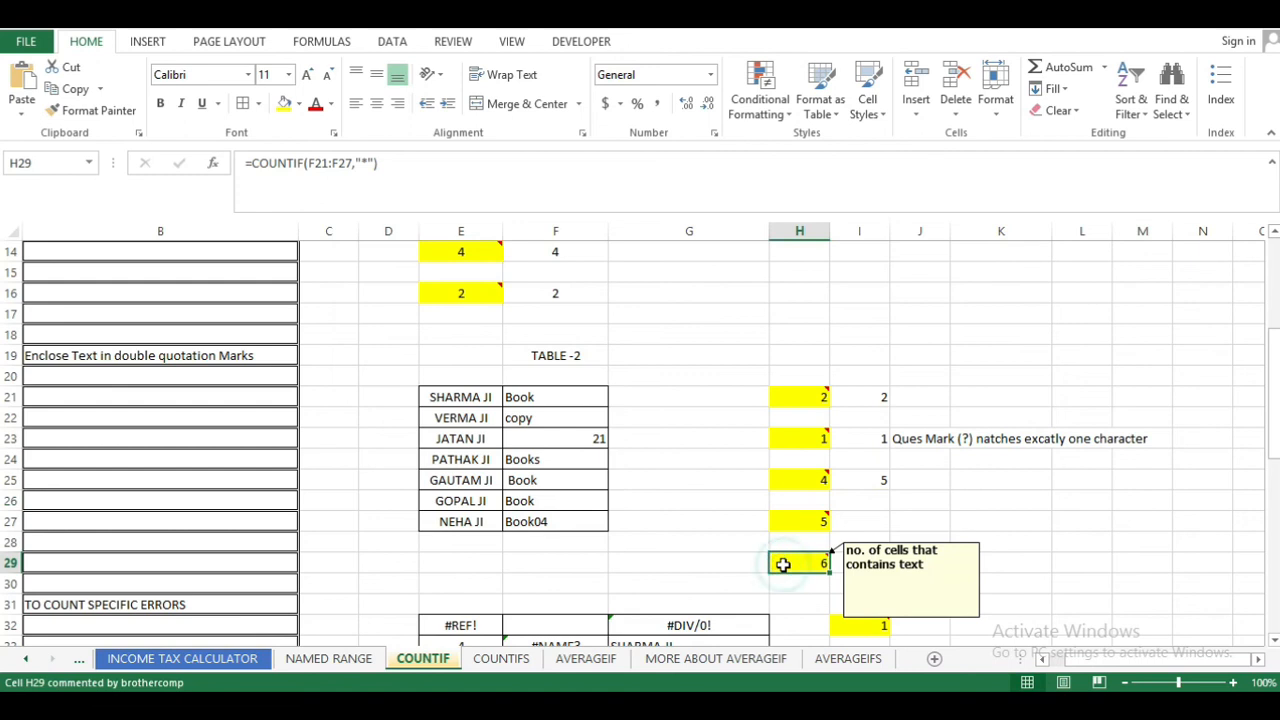
click(955, 520)
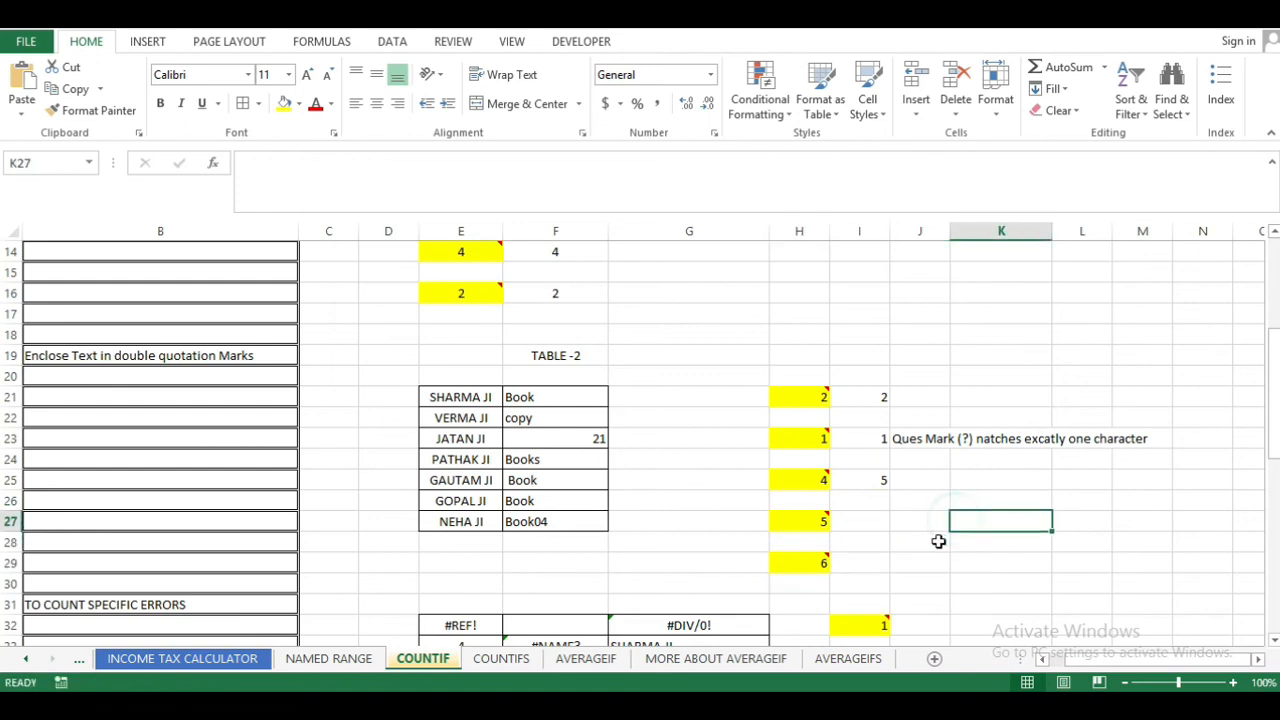
click(870, 560)
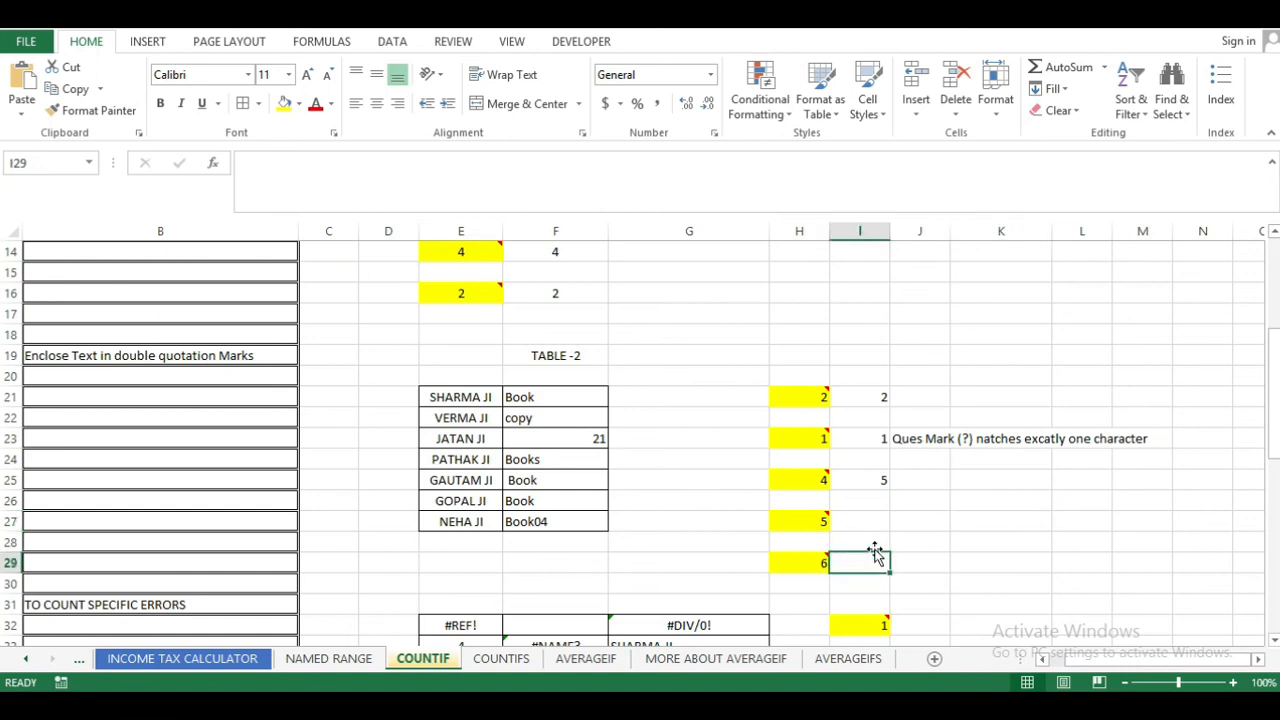
text(=coun)
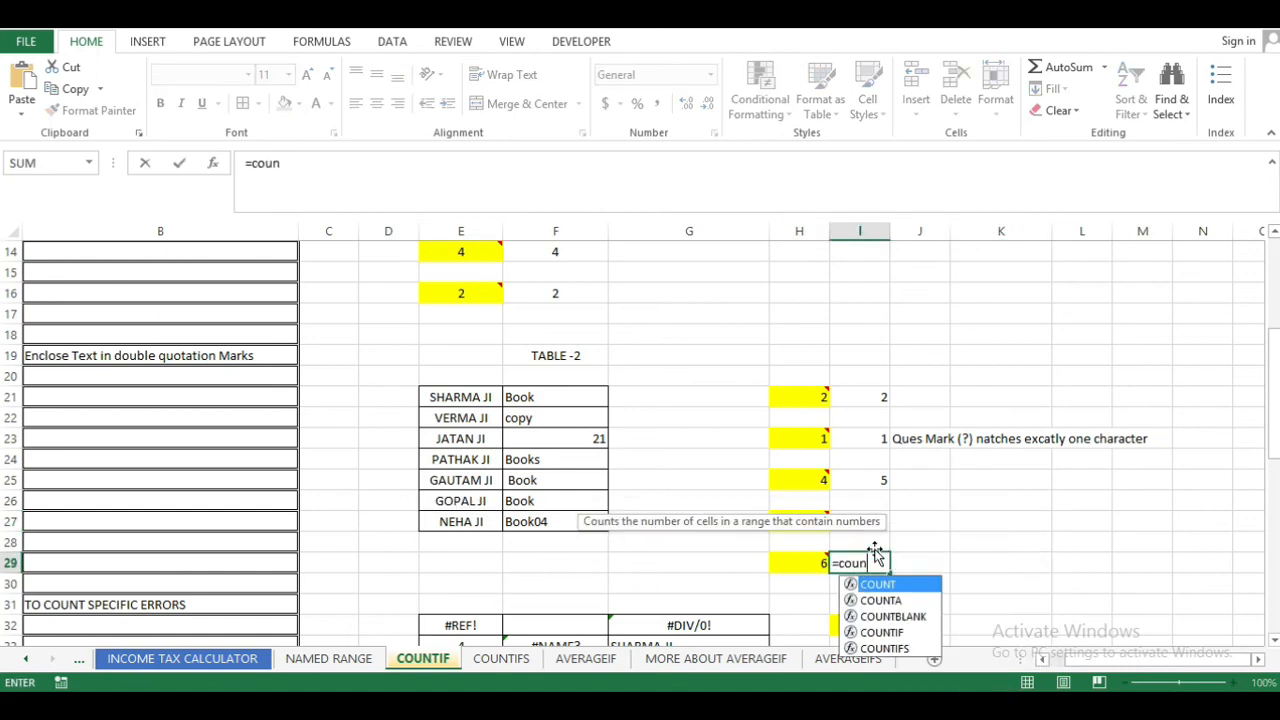
double_click(885, 632)
drag(556, 397, 563, 520)
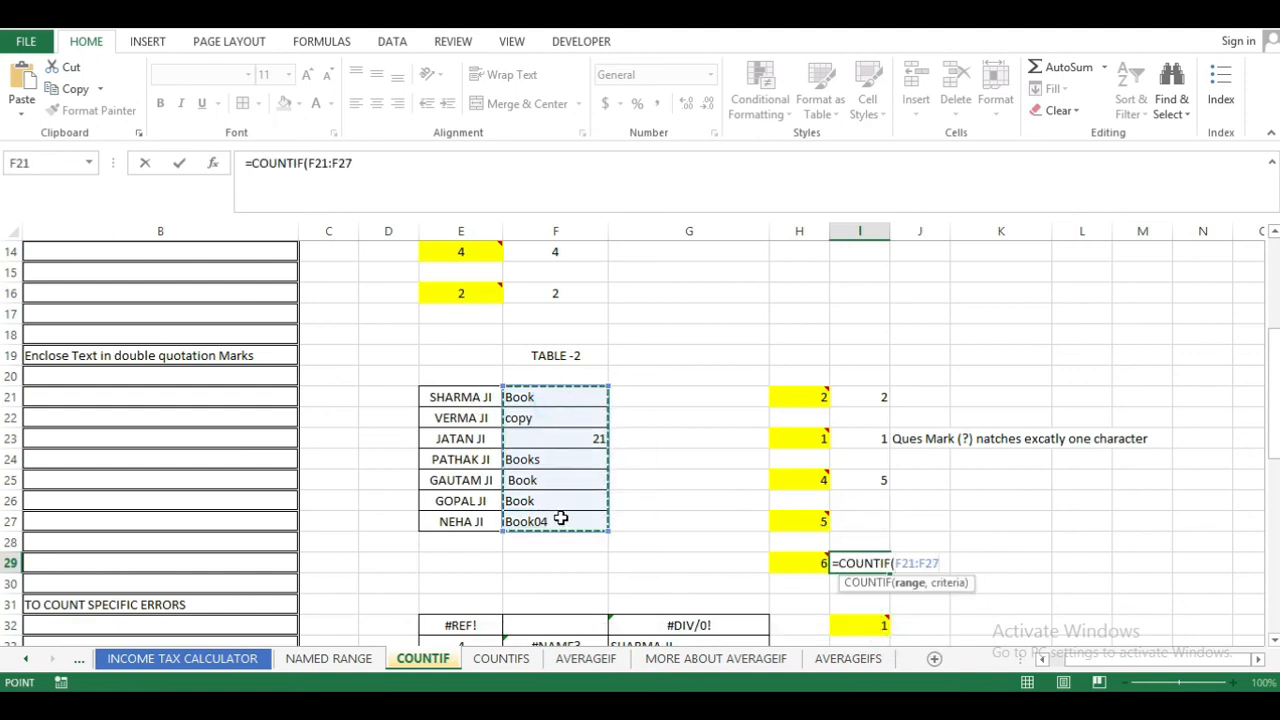
text(,")
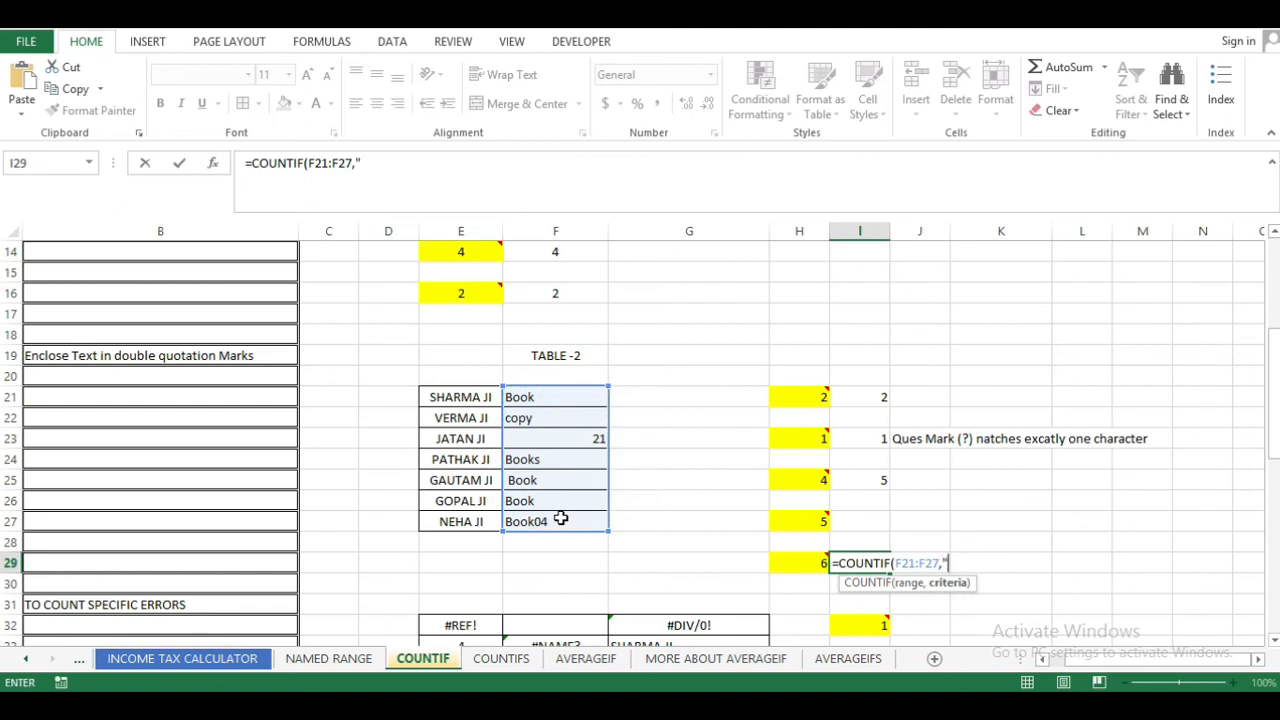
text(*"))
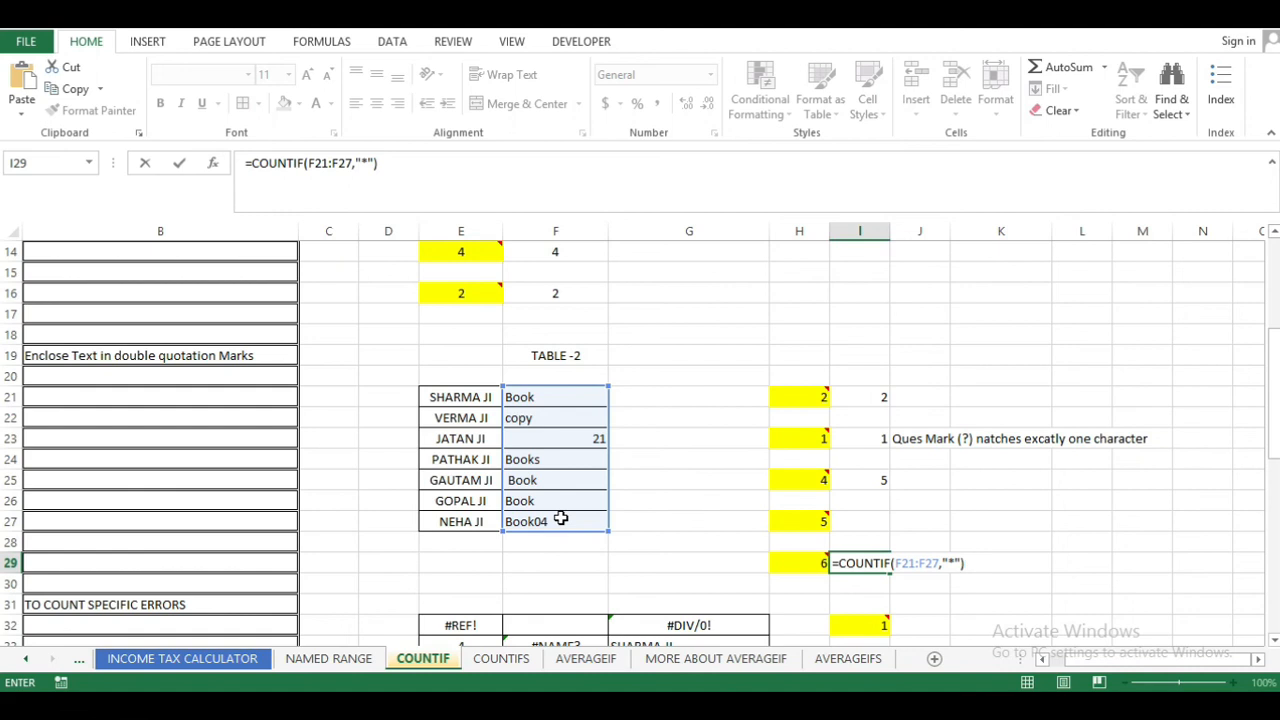
key(Return)
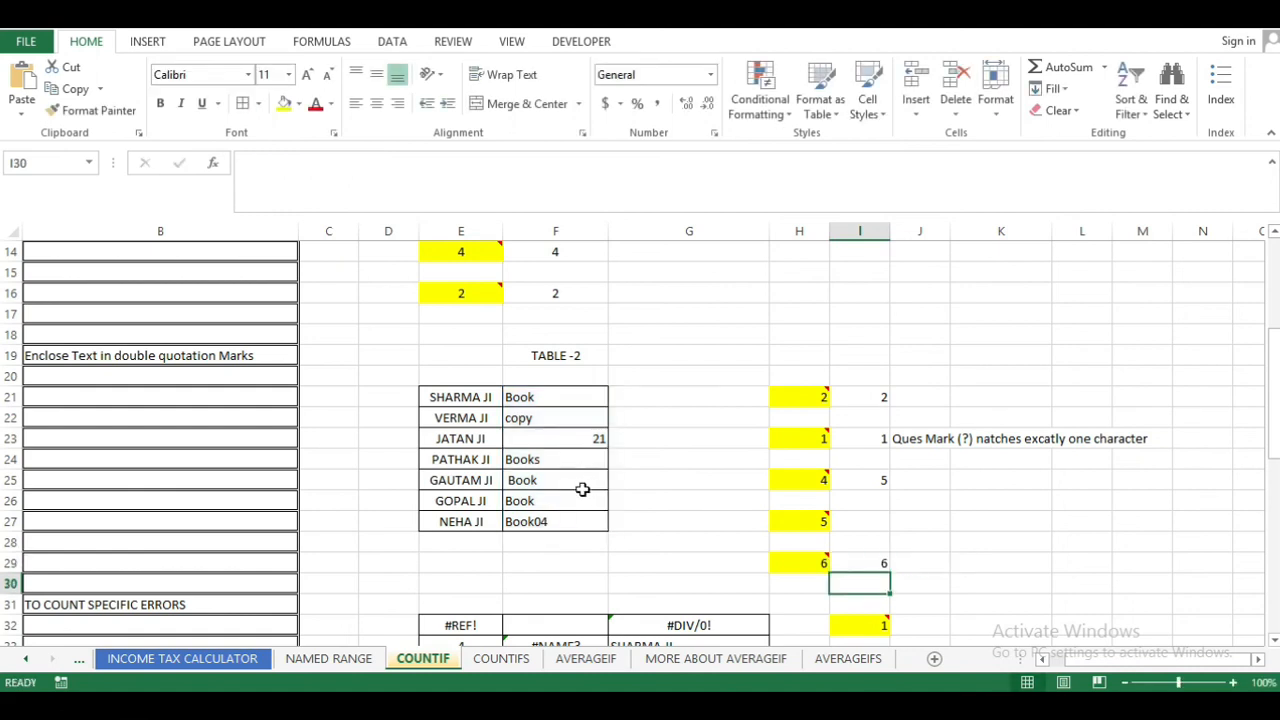
Check the I29 count against the H29 note, the text entries in TABLE -2 and the numeric entry in F23
drag(540, 459, 529, 521)
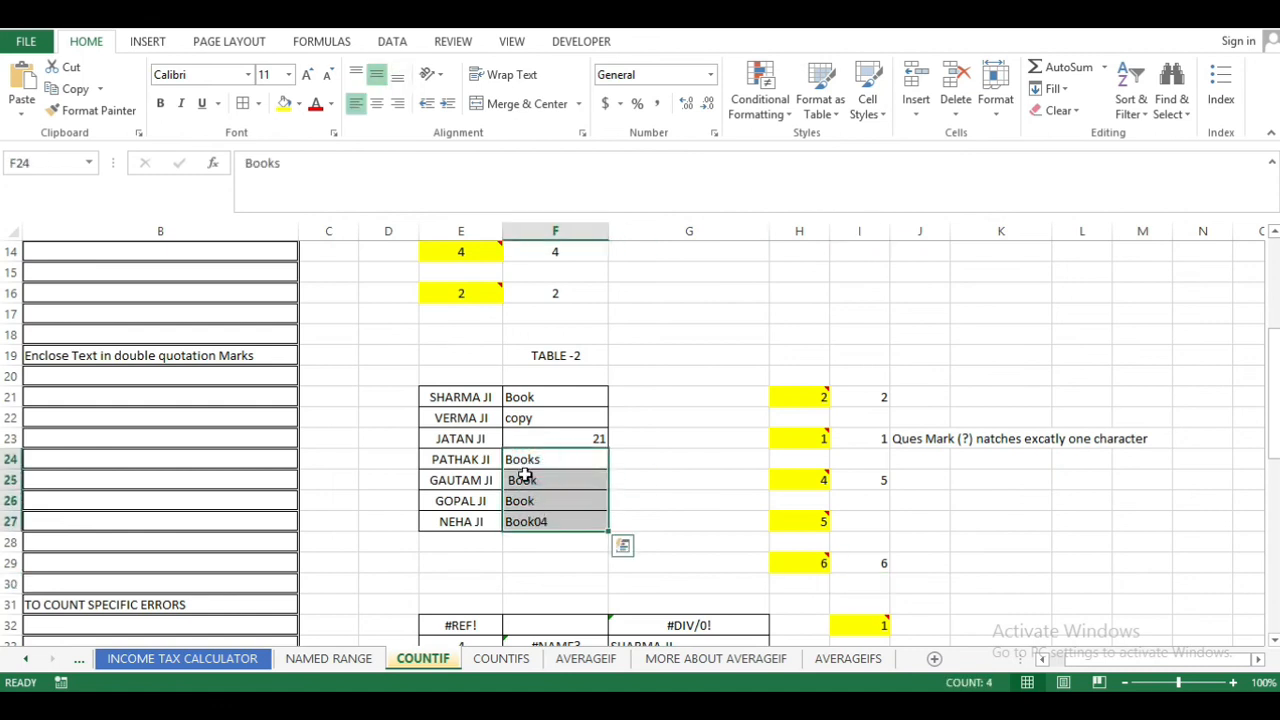
drag(530, 398, 529, 418)
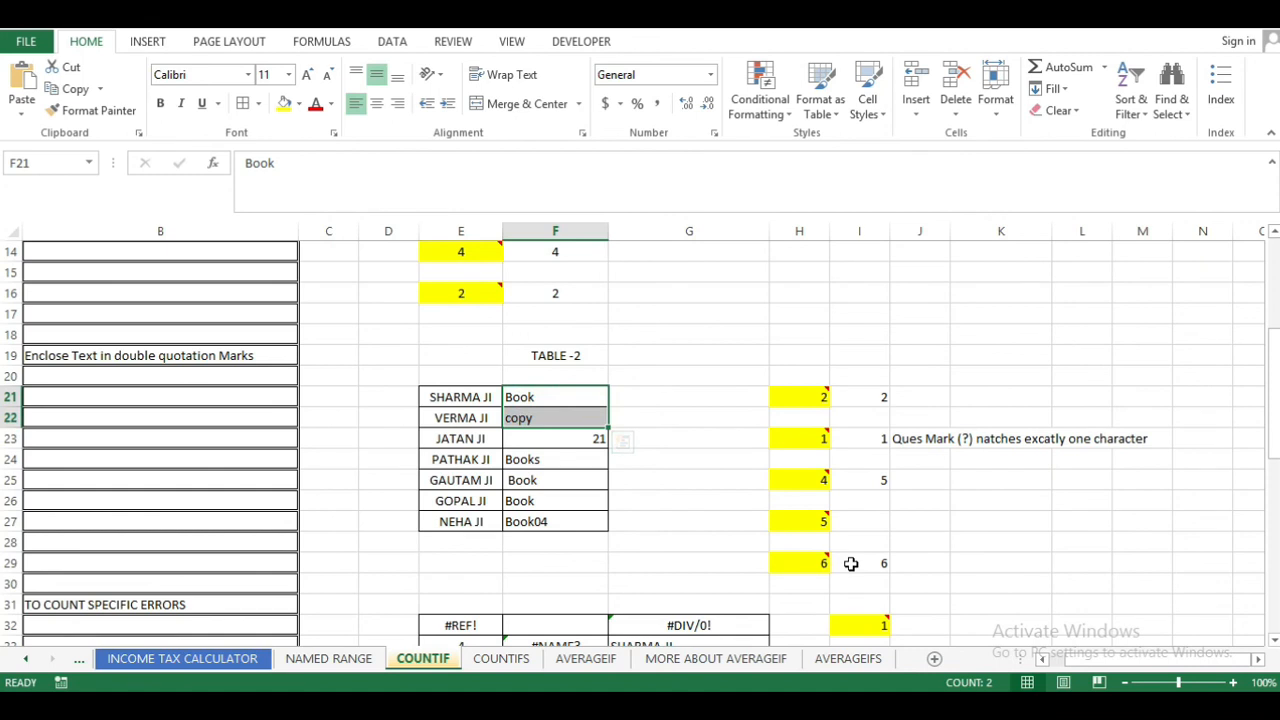
click(851, 563)
click(805, 563)
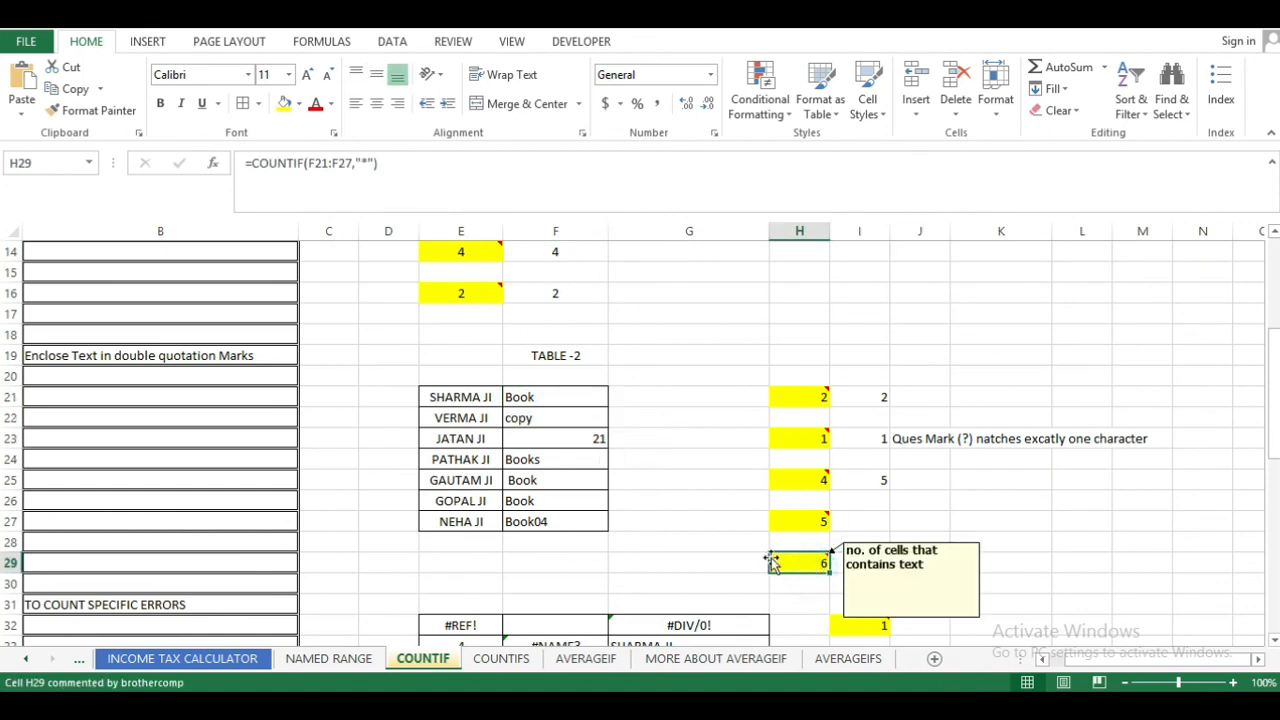
click(571, 443)
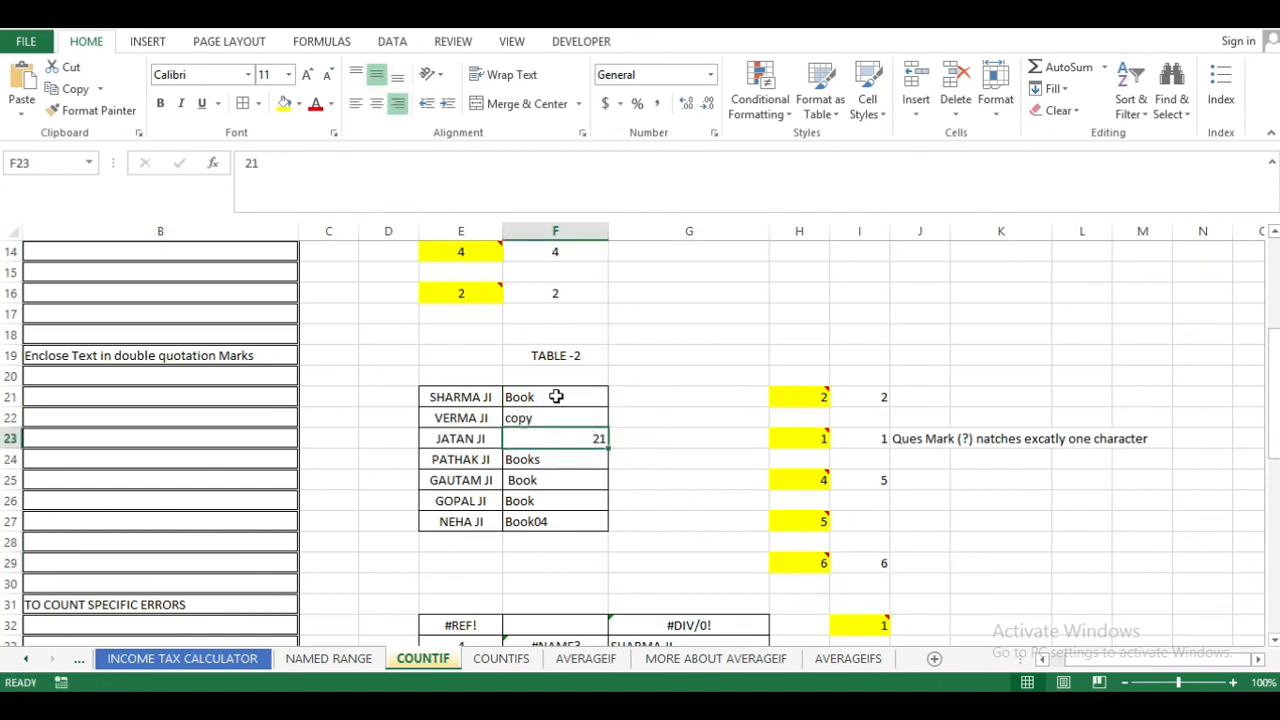
drag(556, 397, 560, 414)
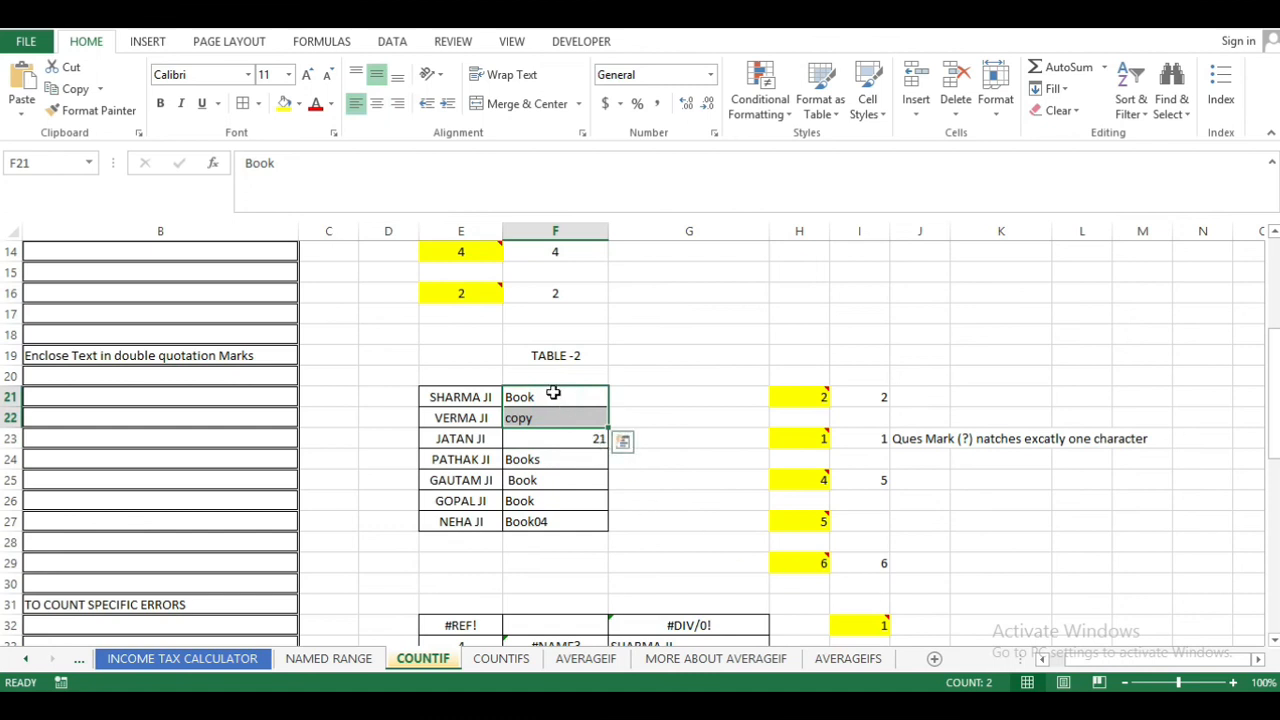